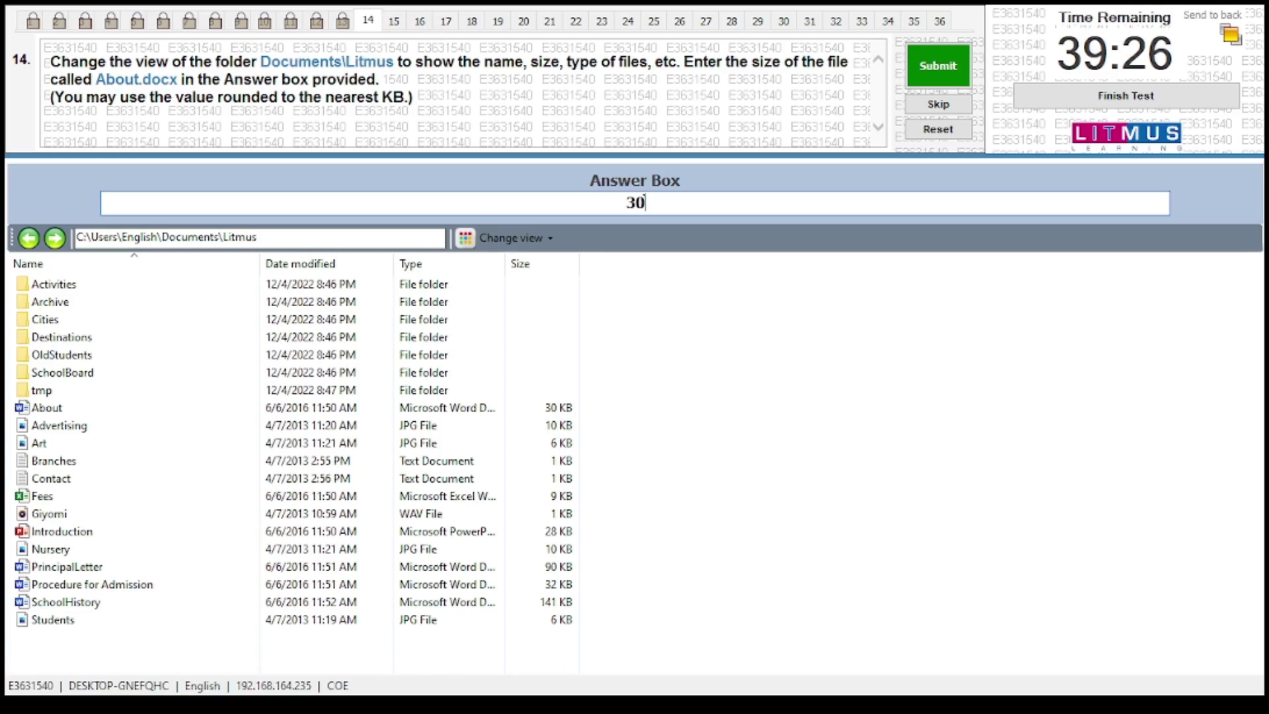
Correct the unit so the answer reads '30 KB', then submit and confirm question 14
{"action": "type", "text": "k"}
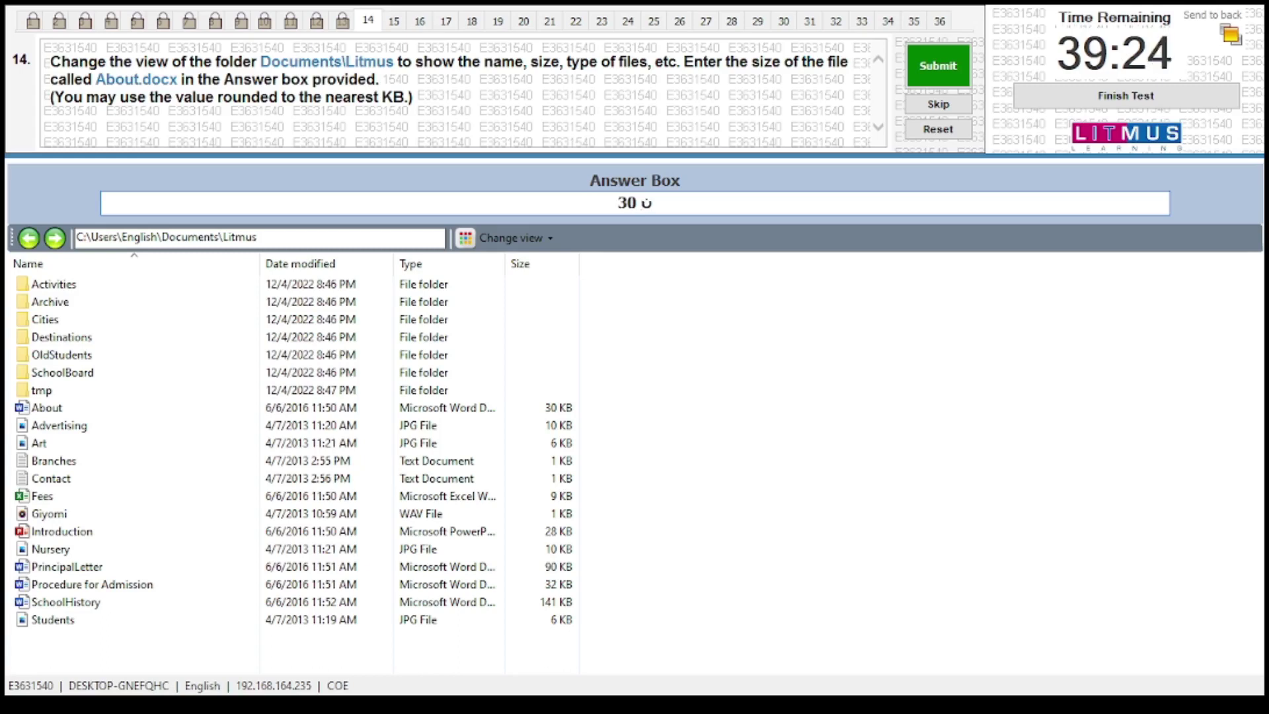
{"action": "key", "text": "BackSpace"}
{"action": "type", "text": "kb"}
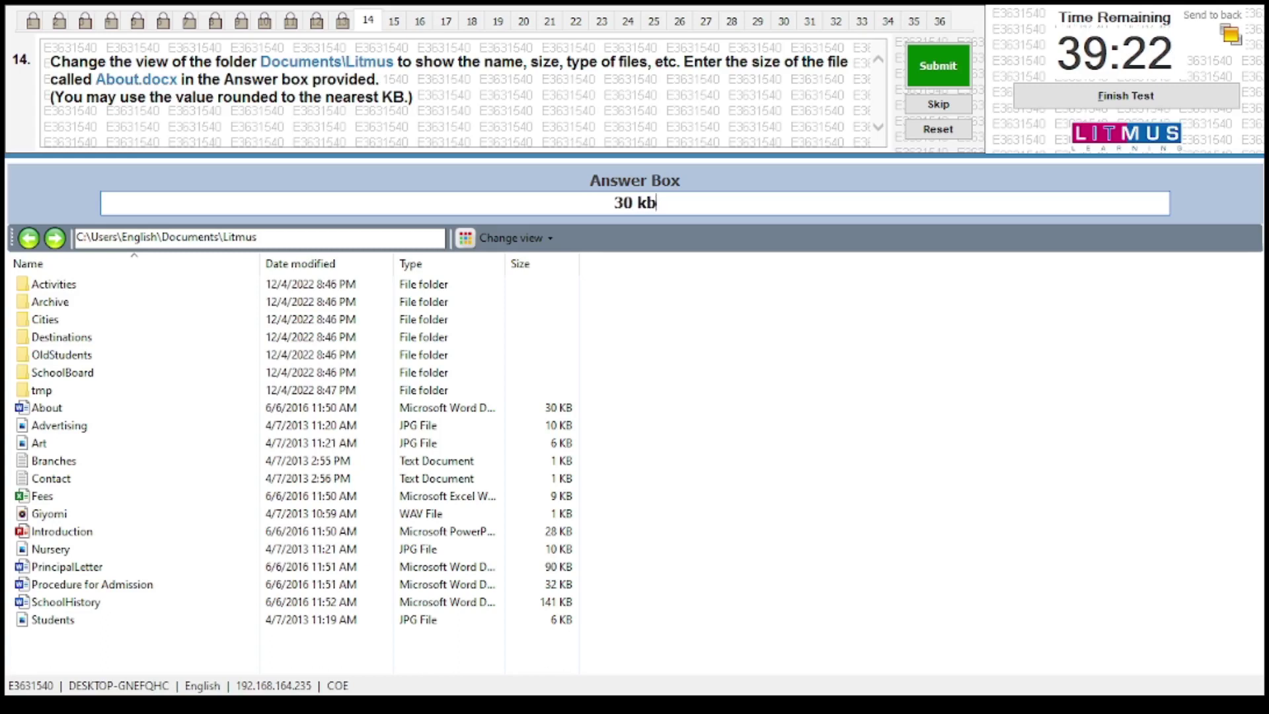
{"action": "key", "text": "BackSpace"}
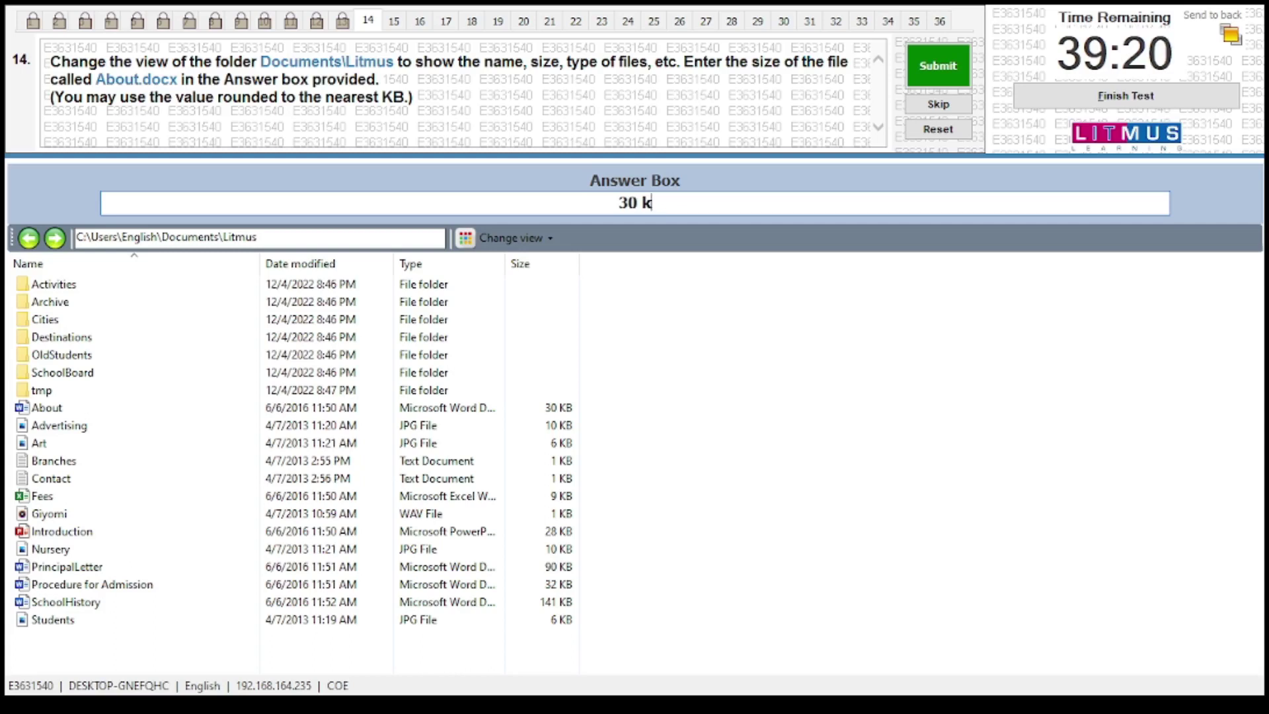
{"action": "type", "text": "B"}
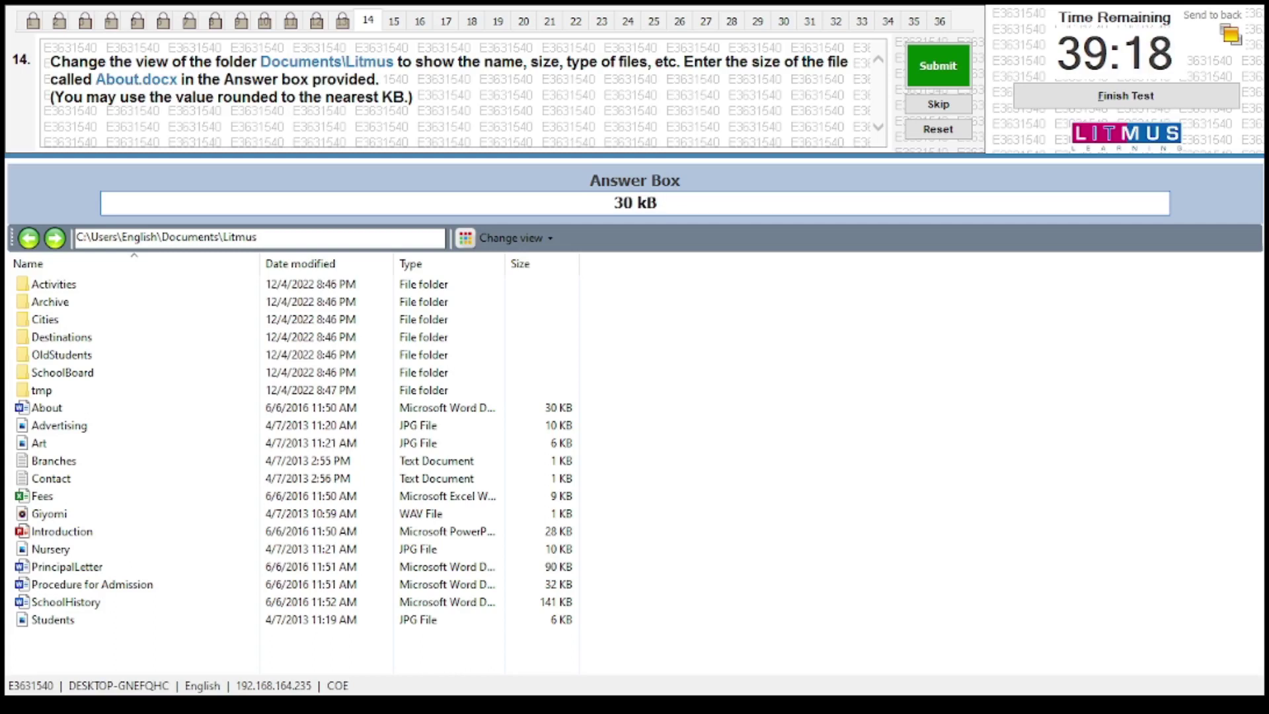
{"action": "key", "text": "BackSpace"}
{"action": "key", "text": "BackSpace"}
{"action": "type", "text": "KB"}
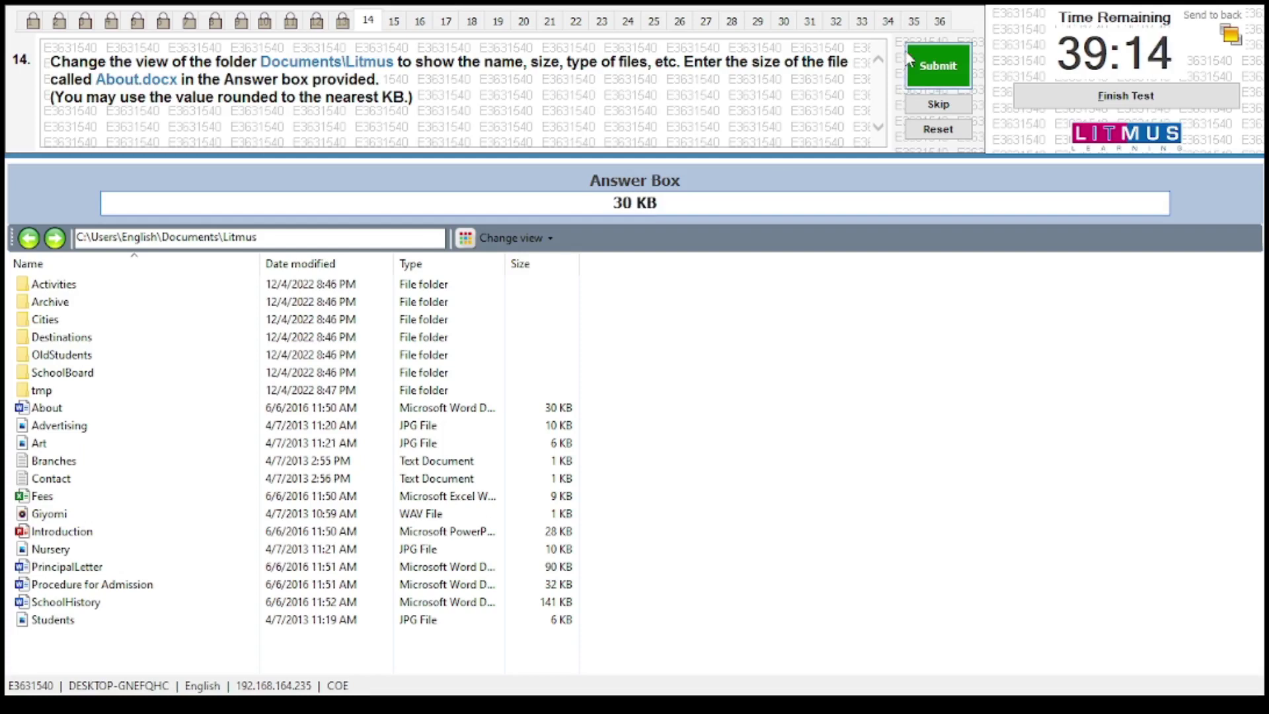
{"action": "left_click", "coordinate": [929, 63]}
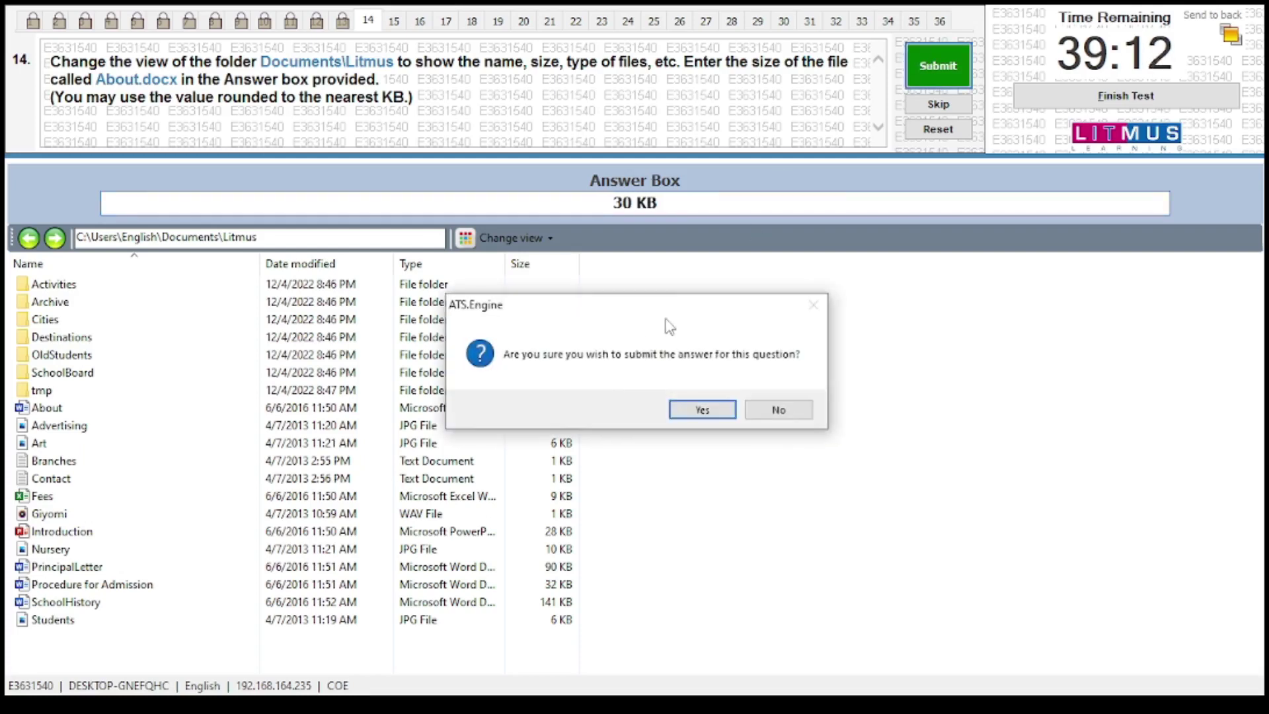
{"action": "left_click", "coordinate": [689, 406]}
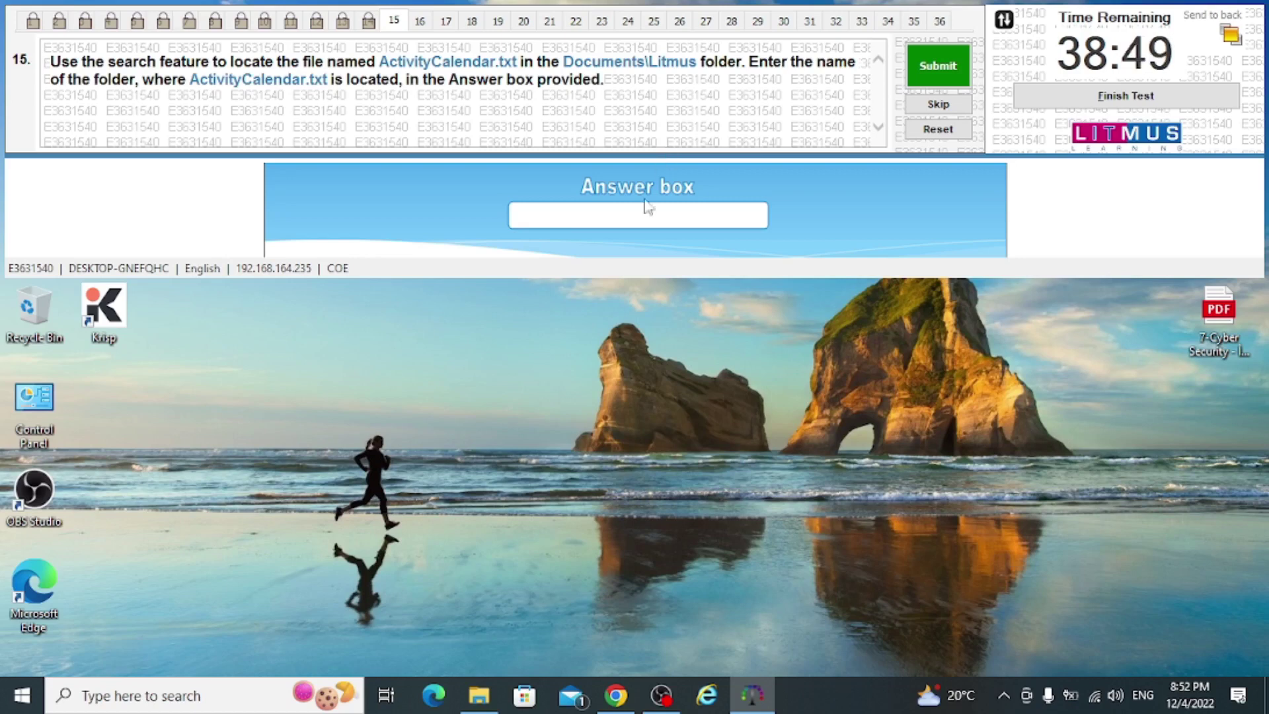
Open File Explorer and navigate to the Documents\Litmus folder
{"action": "left_click", "coordinate": [479, 696]}
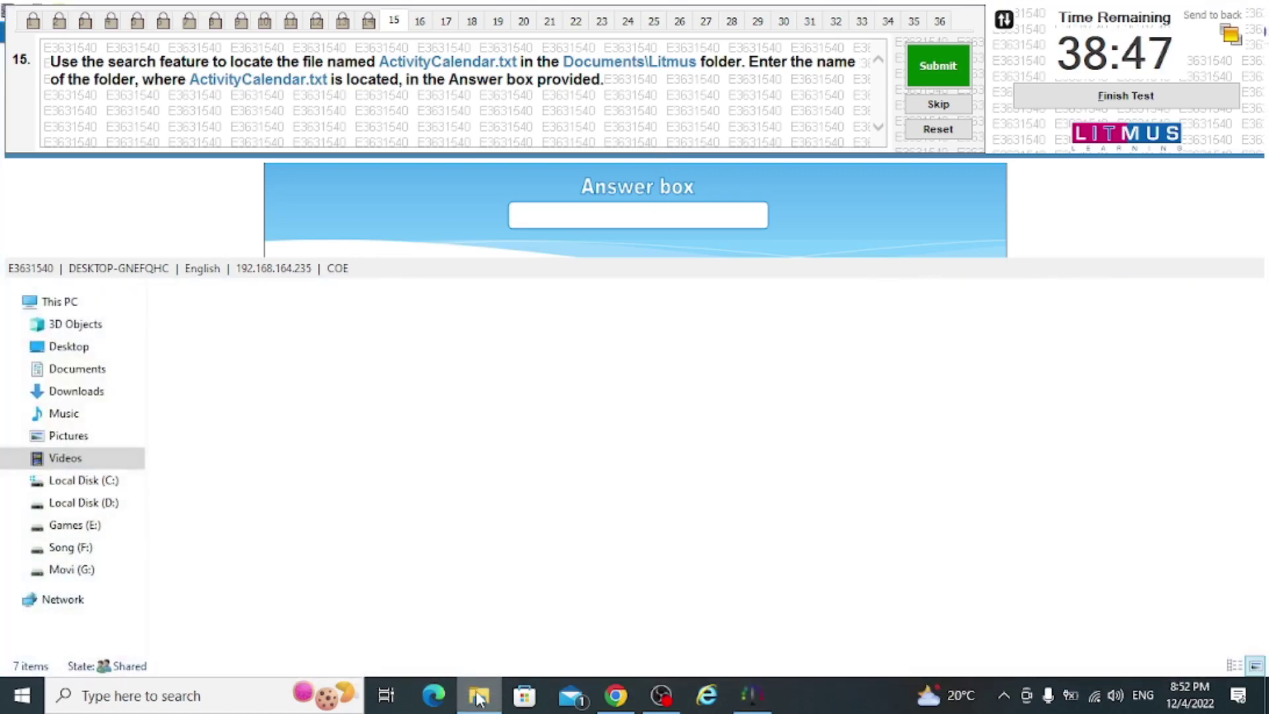
{"action": "left_click", "coordinate": [91, 368]}
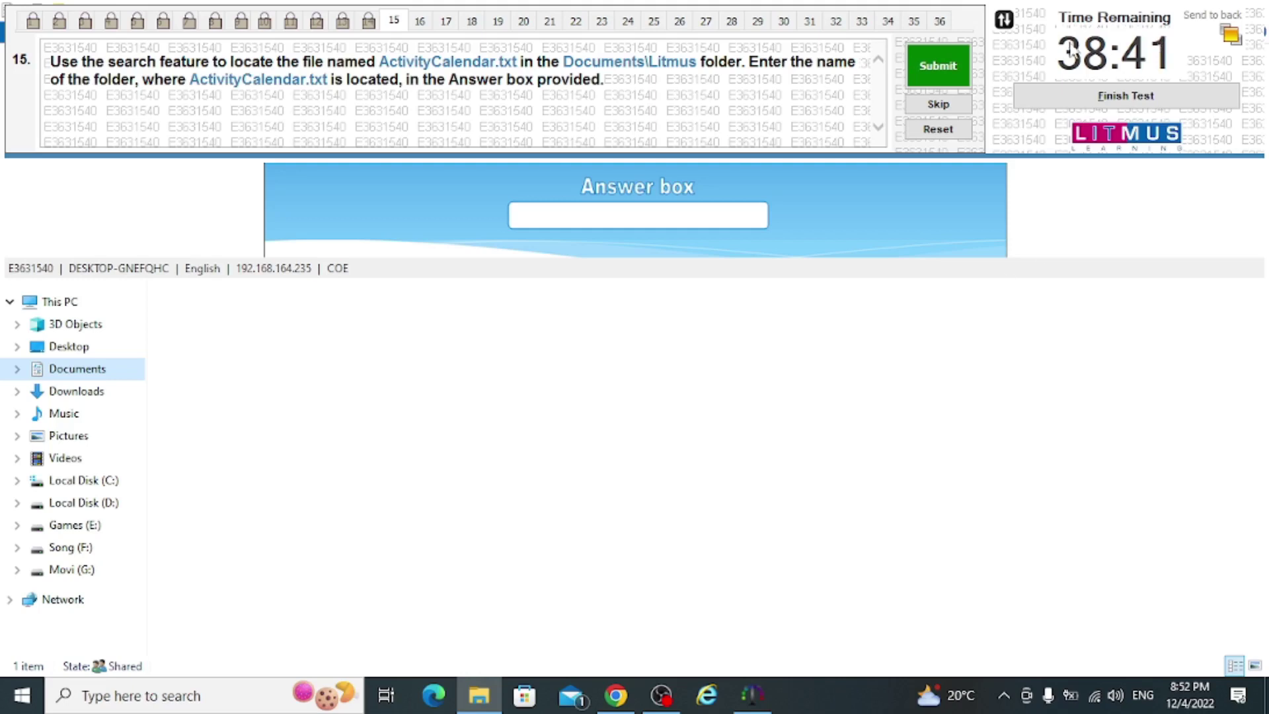
{"action": "left_click", "coordinate": [1004, 21]}
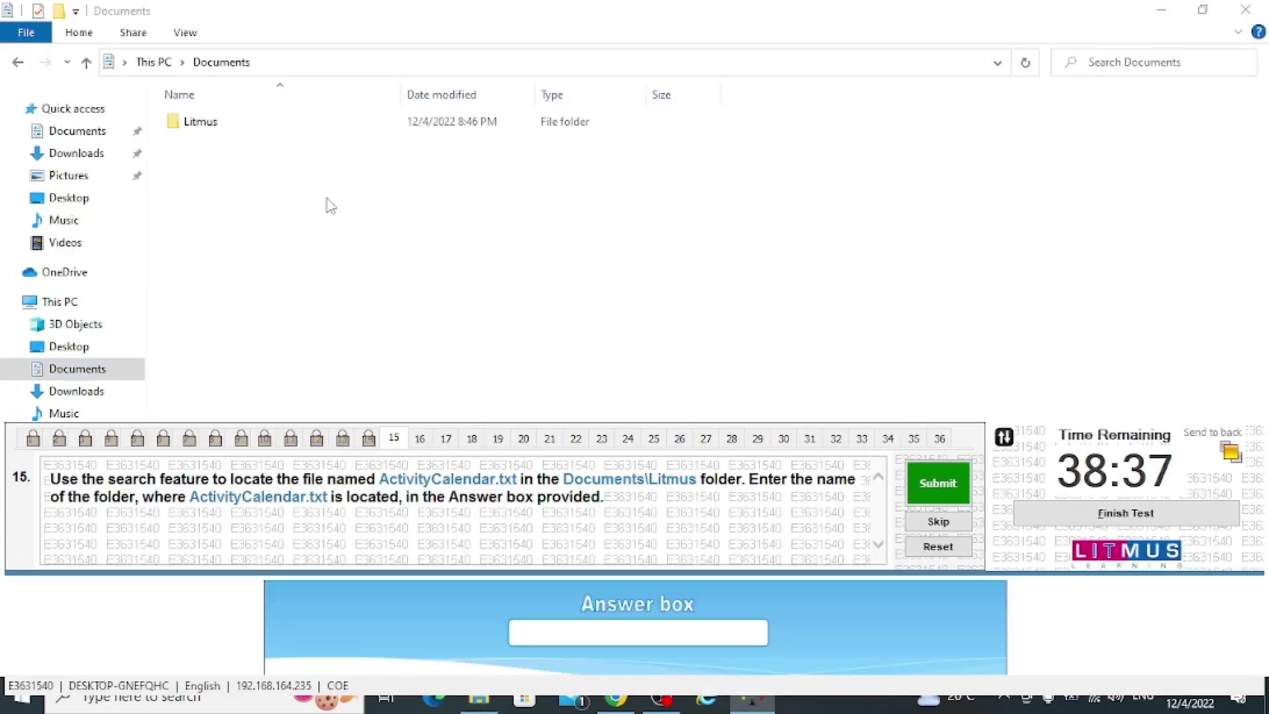
{"action": "left_click", "coordinate": [220, 129]}
{"action": "double_click", "coordinate": [219, 130]}
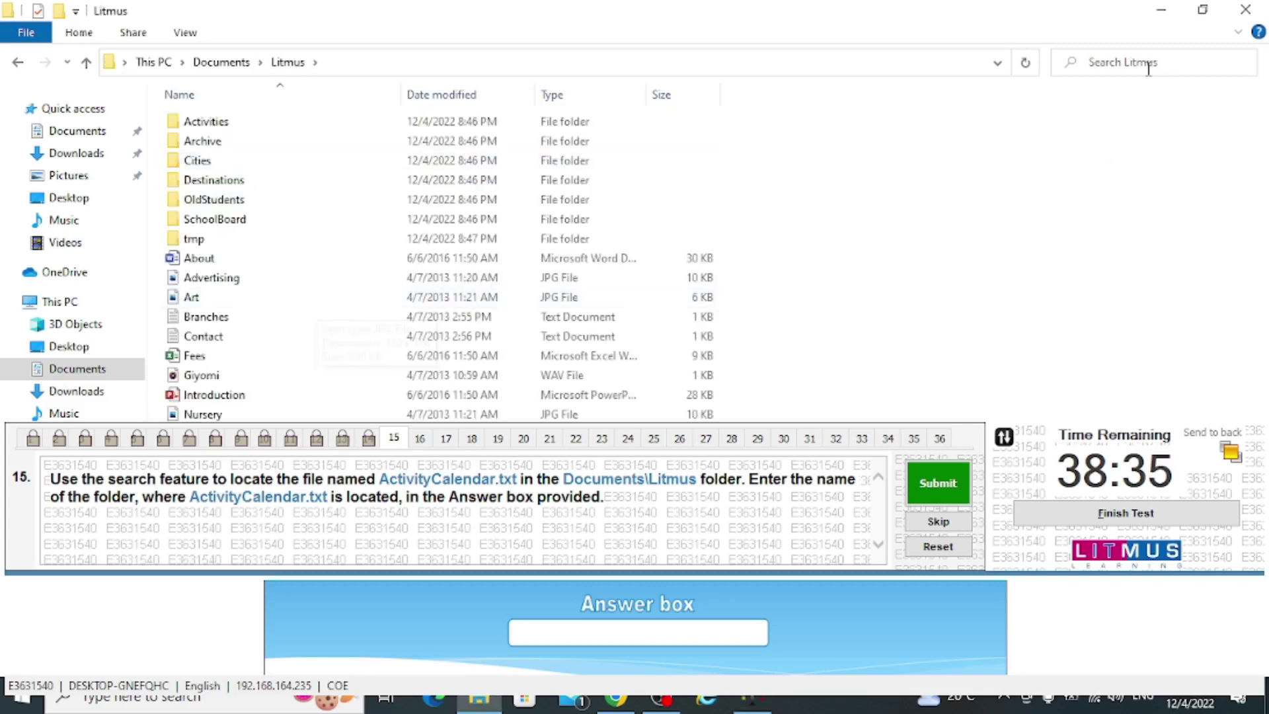
Search the Litmus folder for 'Activity calenadar'
{"action": "left_click", "coordinate": [1128, 63]}
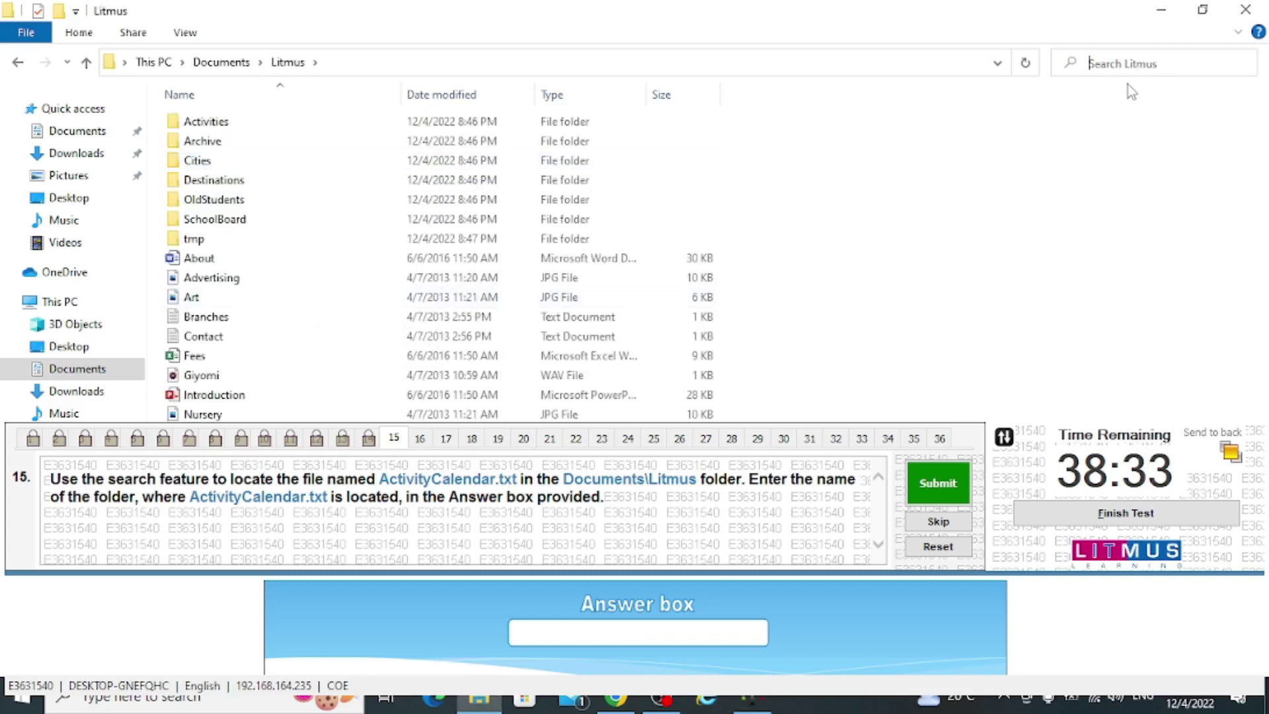
{"action": "type", "text": "wo"}
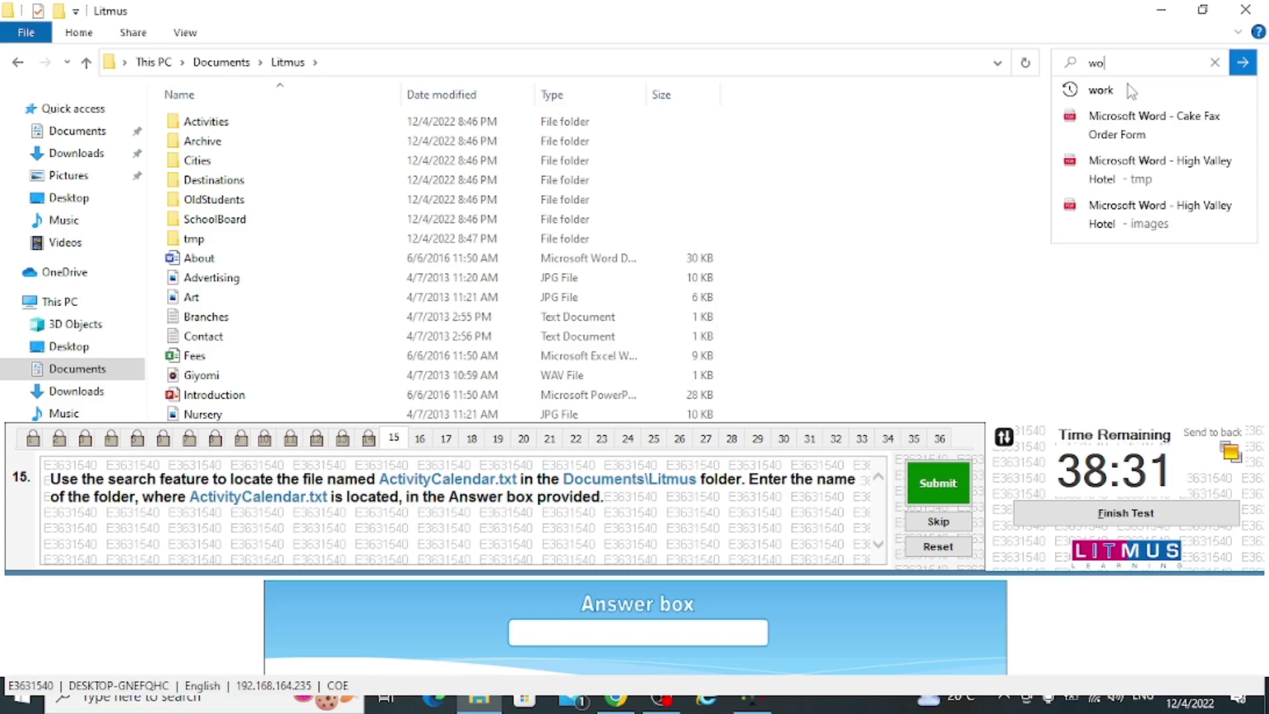
{"action": "type", "text": "r"}
{"action": "key", "text": "BackSpace"}
{"action": "key", "text": "BackSpace"}
{"action": "key", "text": "BackSpace"}
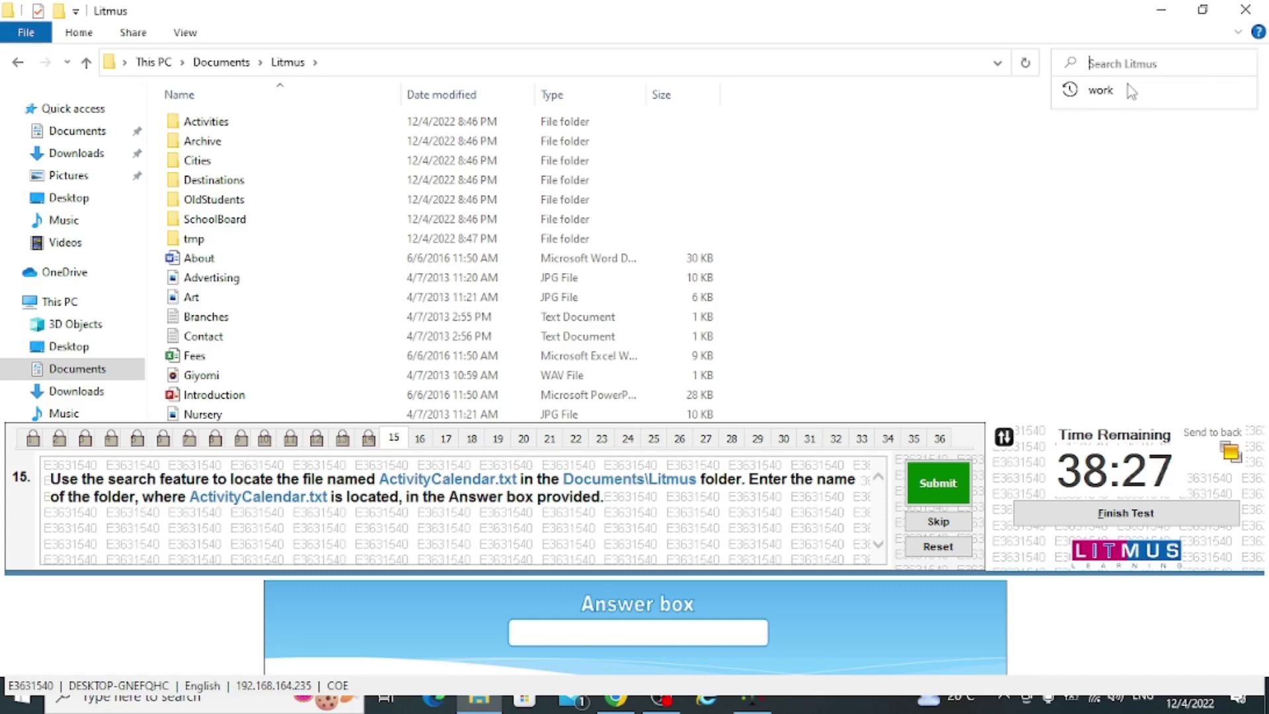
{"action": "type", "text": "A"}
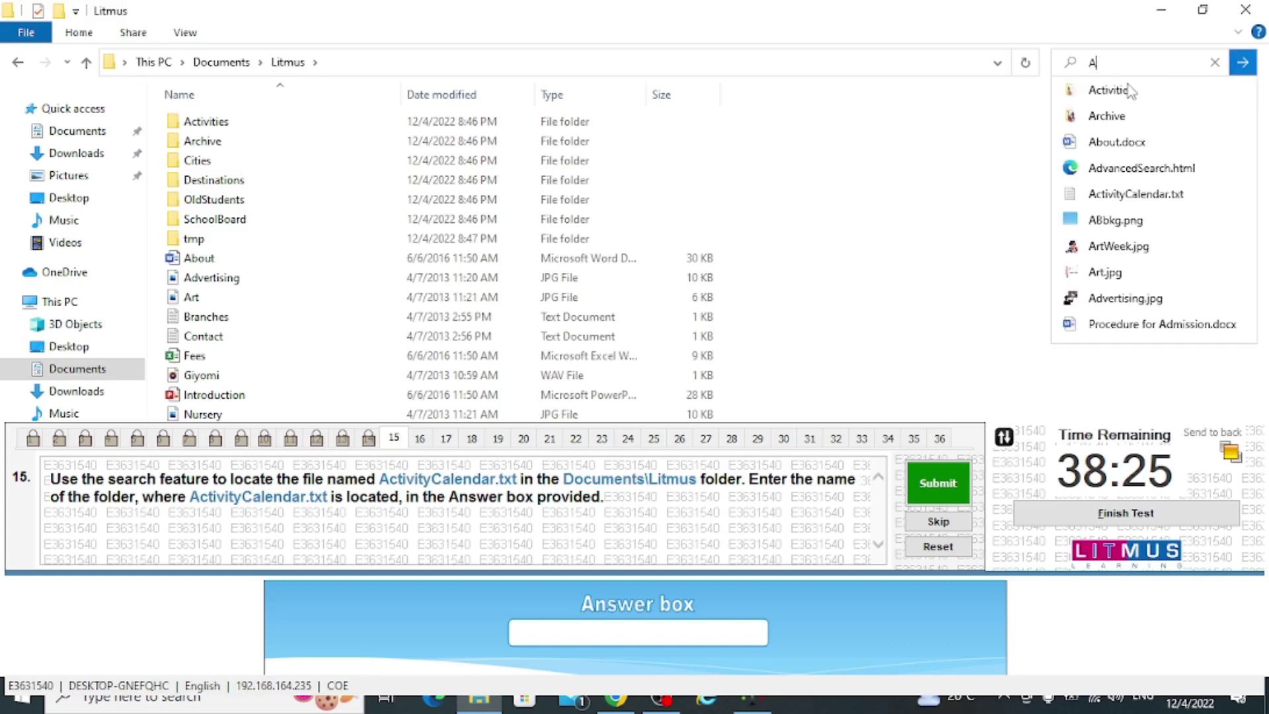
{"action": "type", "text": "ct"}
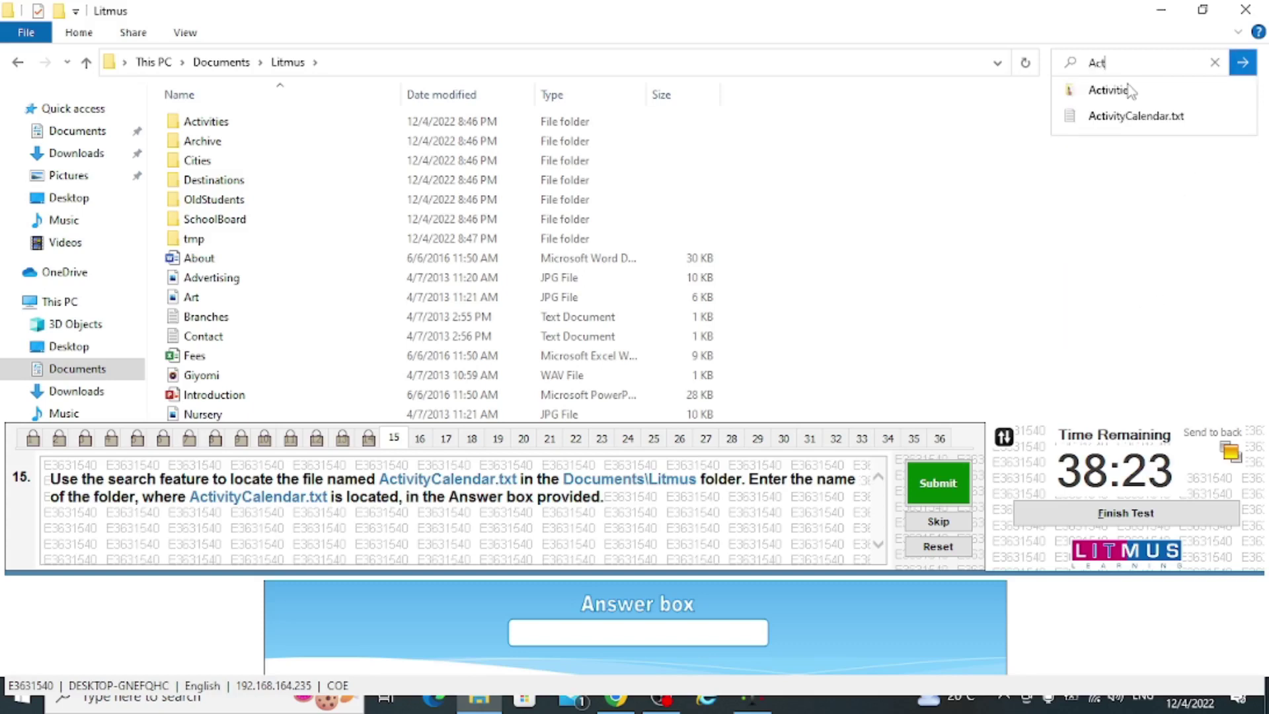
{"action": "type", "text": "ivit"}
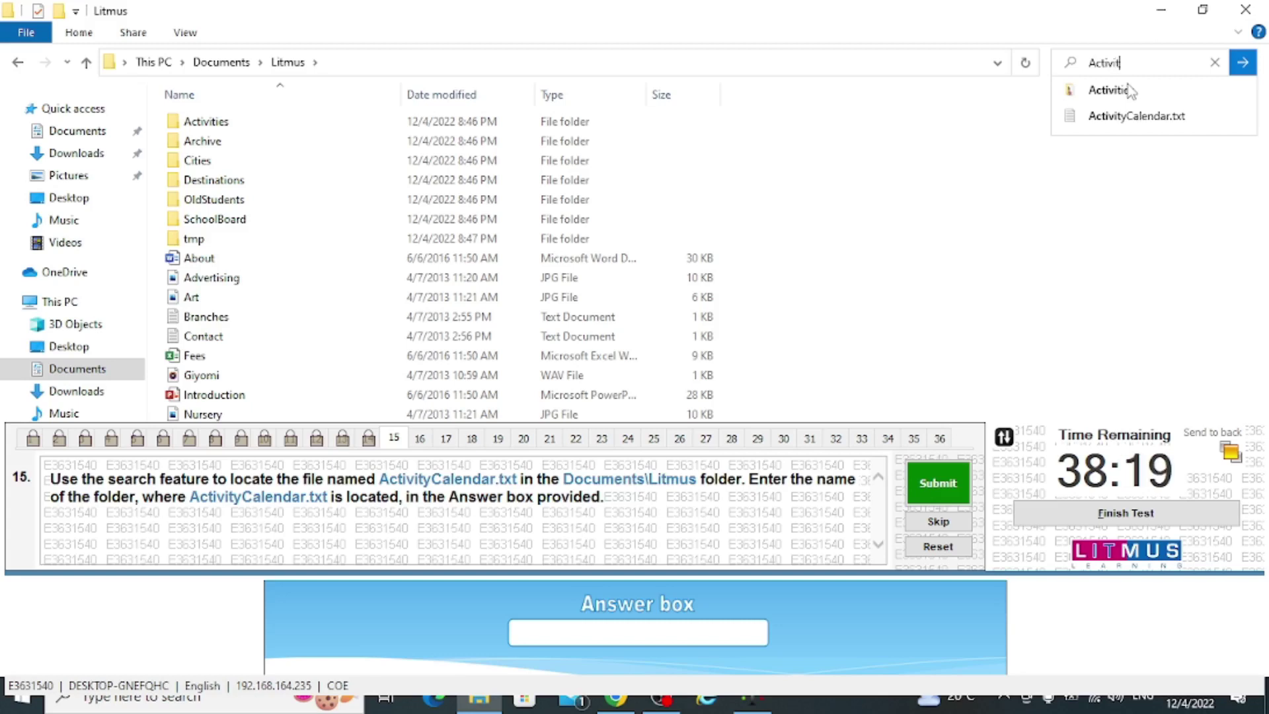
{"action": "type", "text": "y ca"}
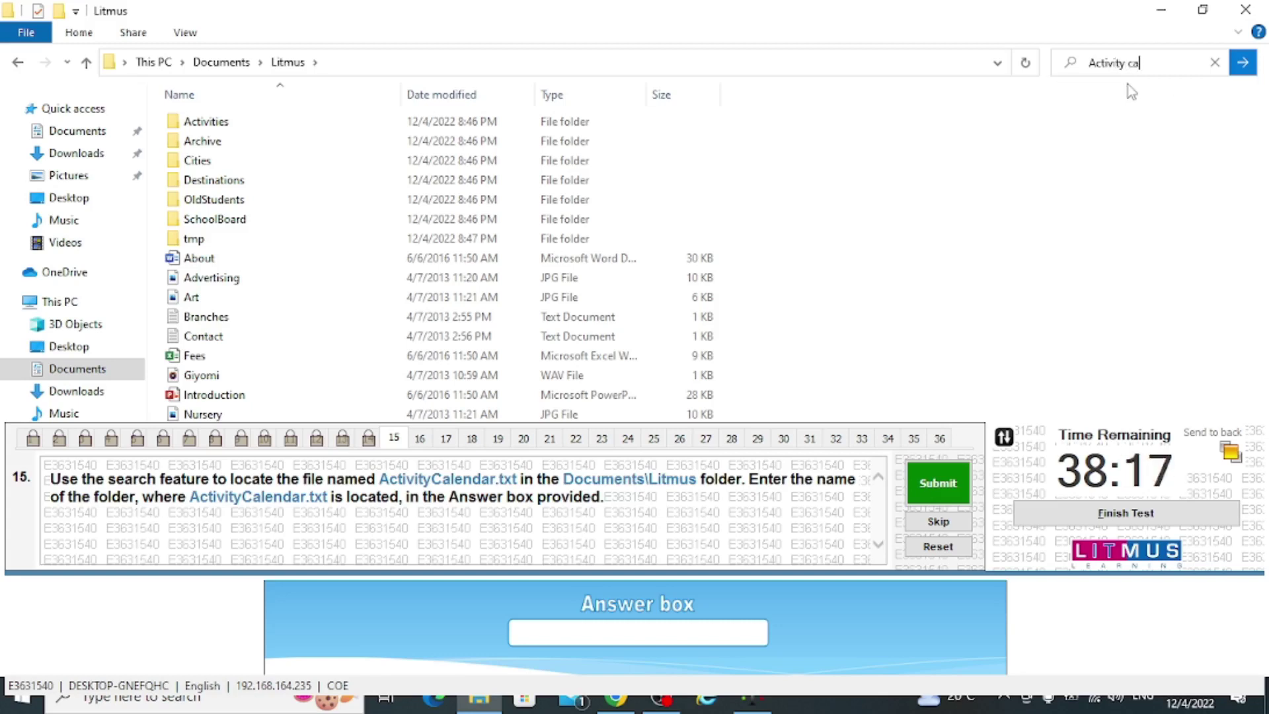
{"action": "type", "text": "lenadar"}
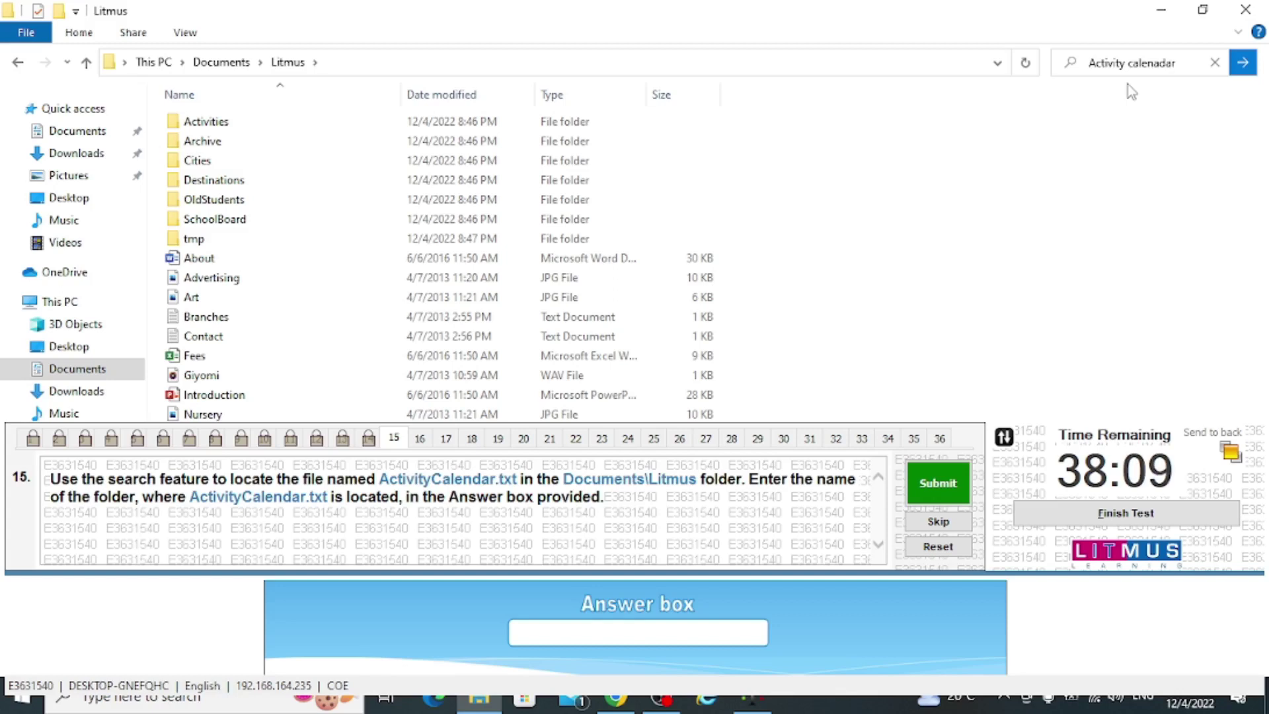
{"action": "key", "text": "Return"}
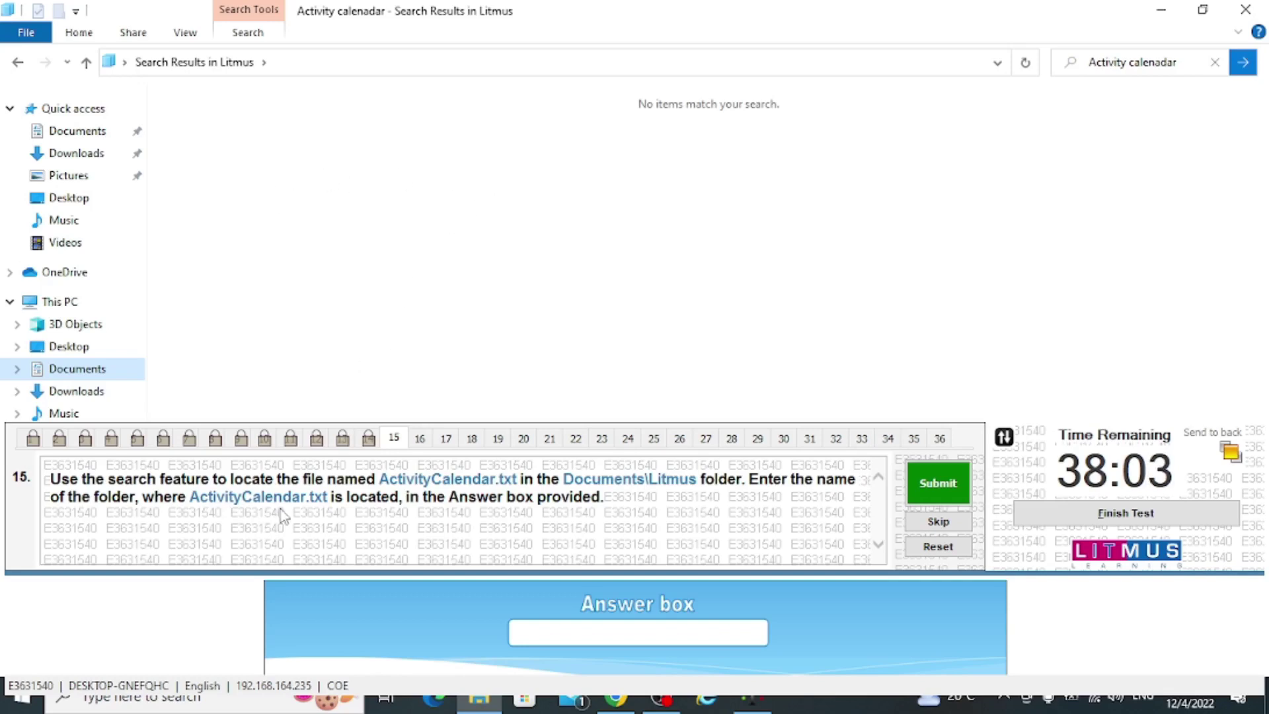
Remove the space from the search query, return to the Litmus listing and reset the question
{"action": "left_click", "coordinate": [1133, 61]}
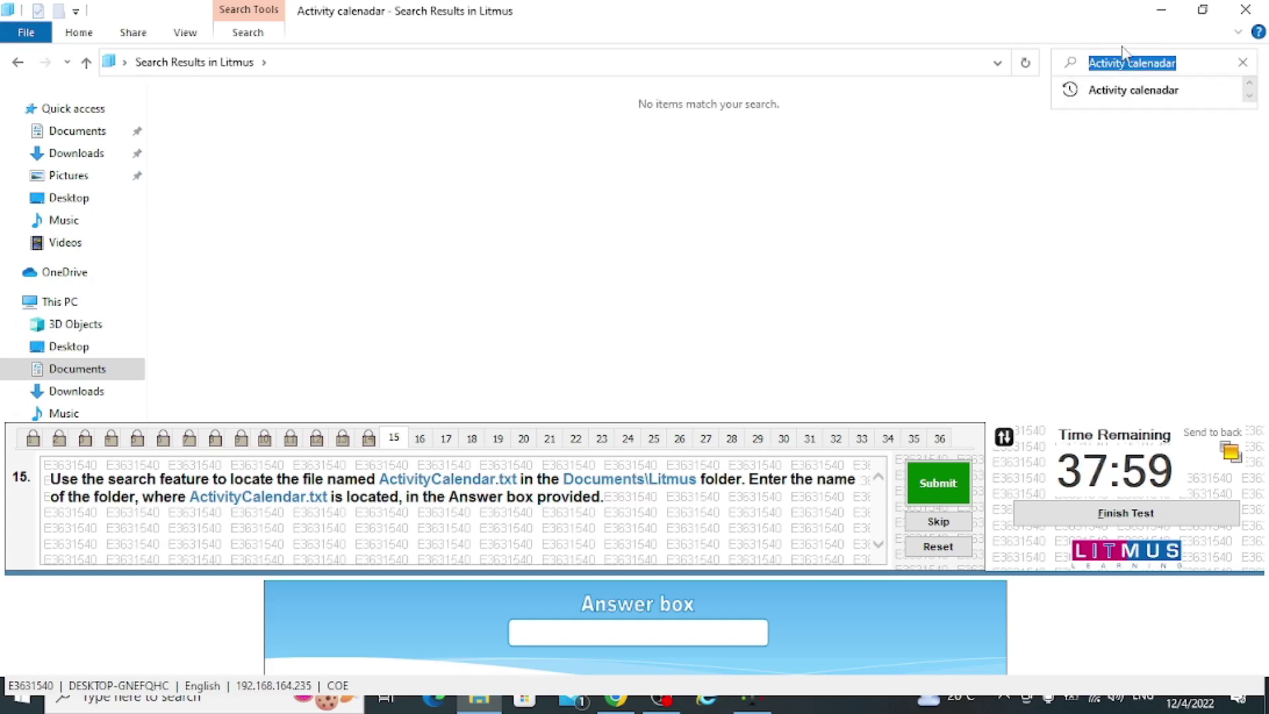
{"action": "left_click", "coordinate": [1130, 65]}
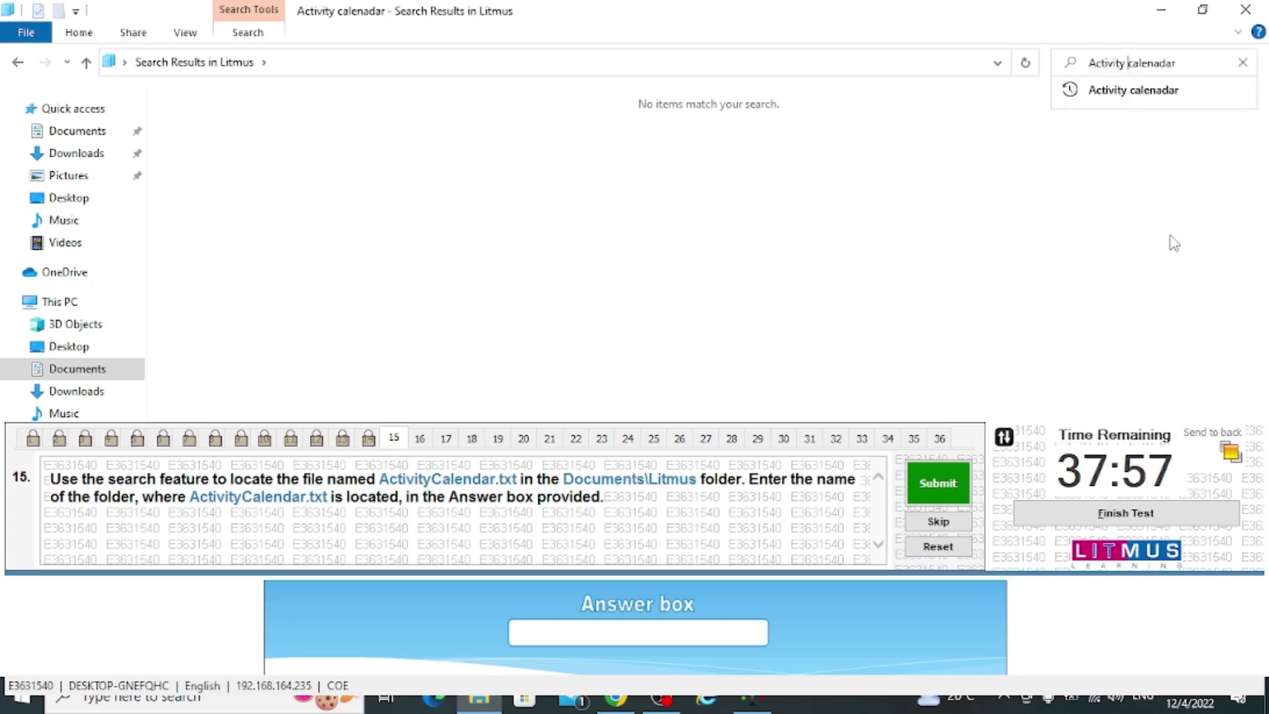
{"action": "key", "text": "BackSpace"}
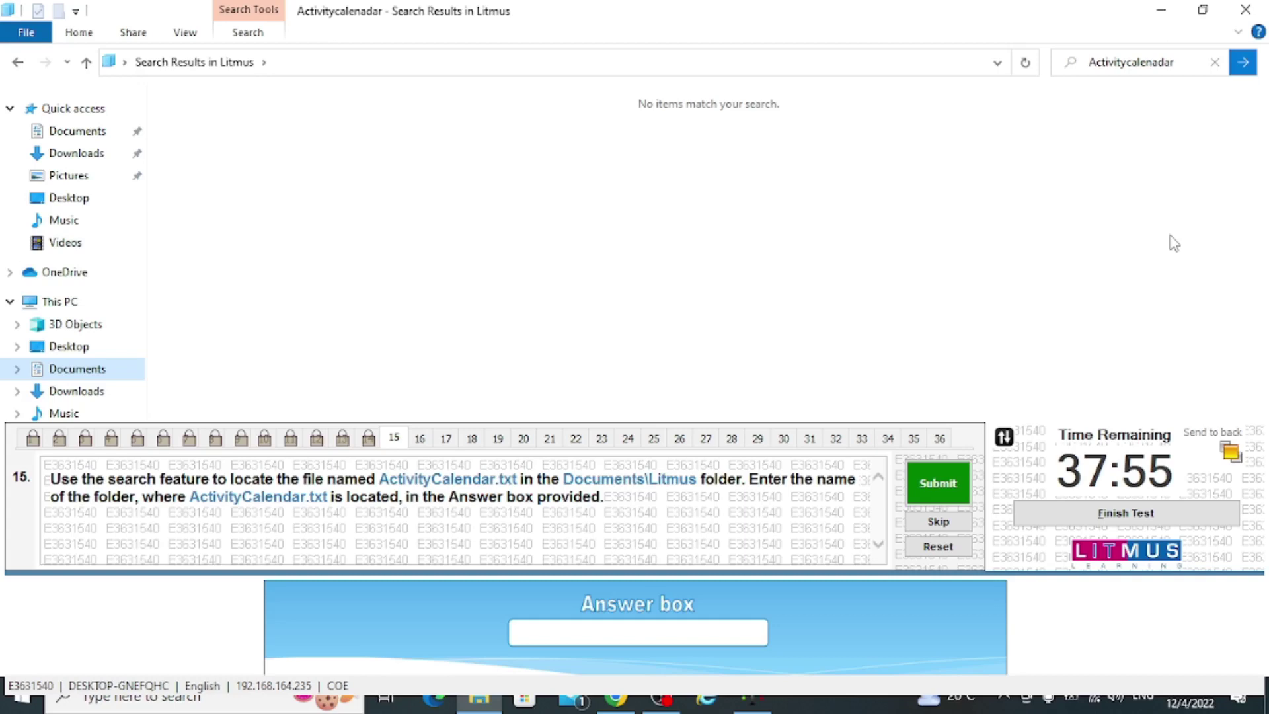
{"action": "left_click", "coordinate": [16, 64]}
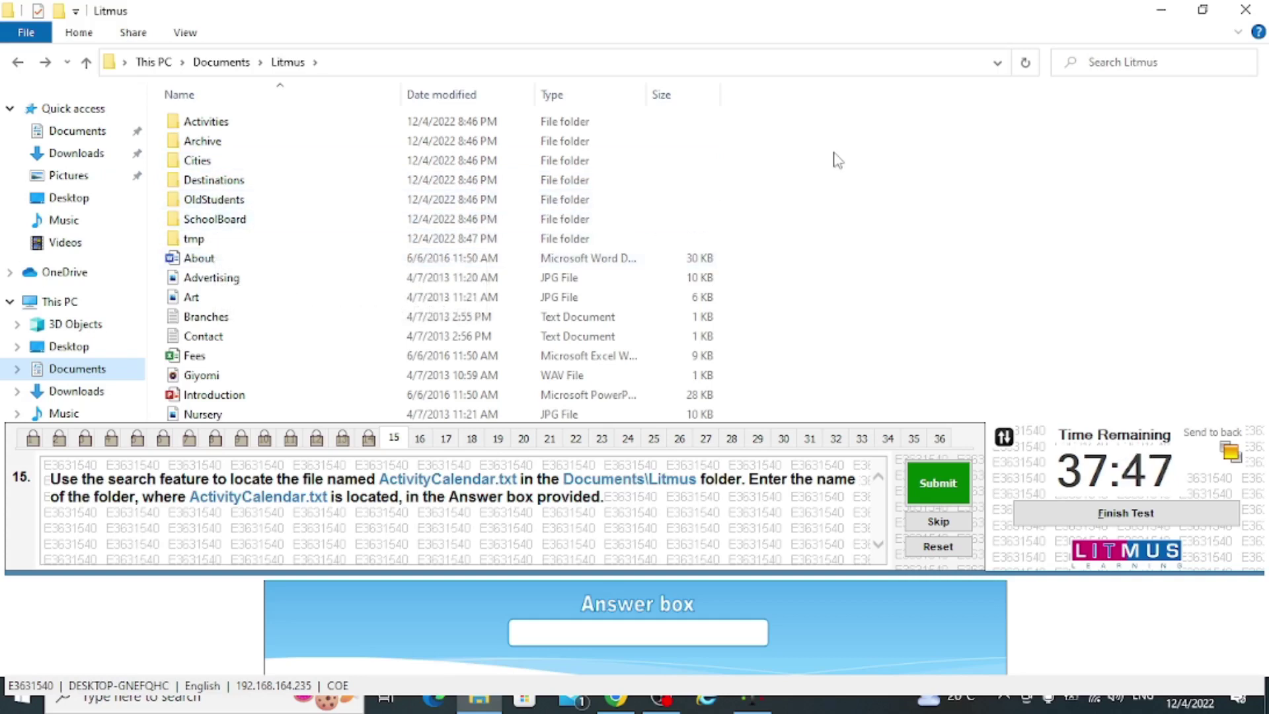
{"action": "left_click", "coordinate": [910, 549]}
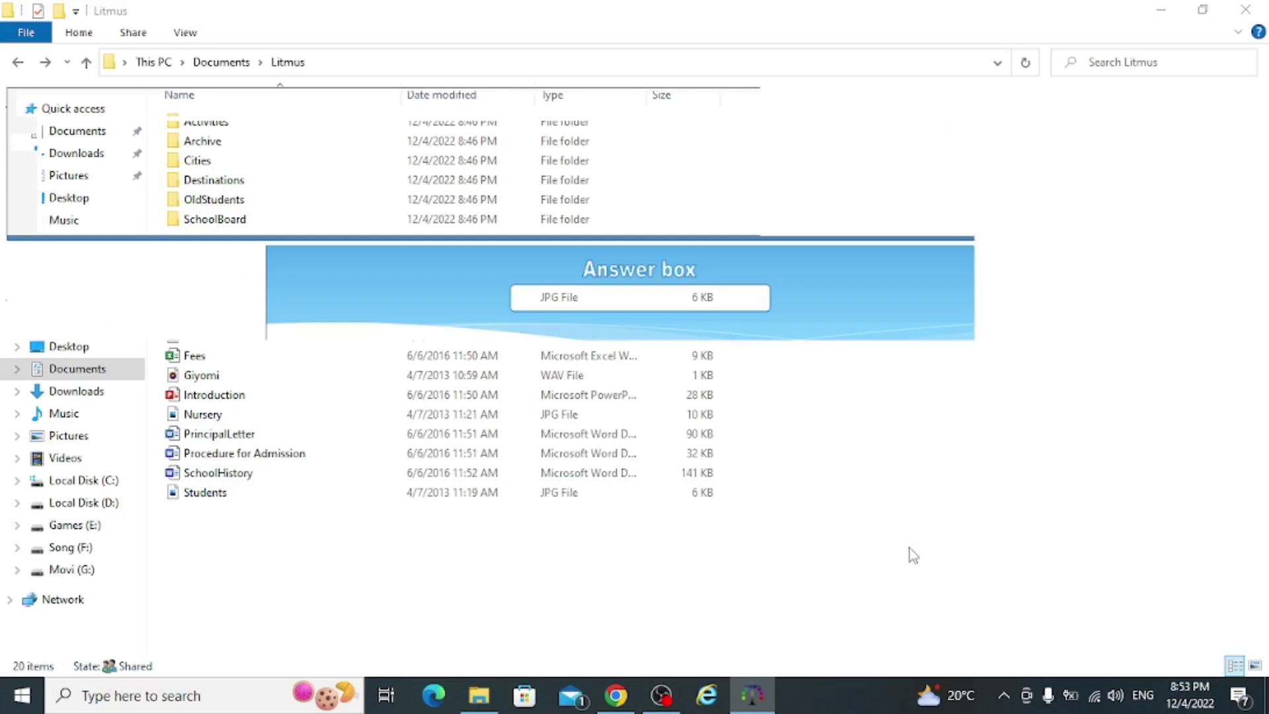
Rerun the earlier search, corrected to 'Activitycalendar', to find the ActivityCalendar file
{"action": "left_click", "coordinate": [1119, 62]}
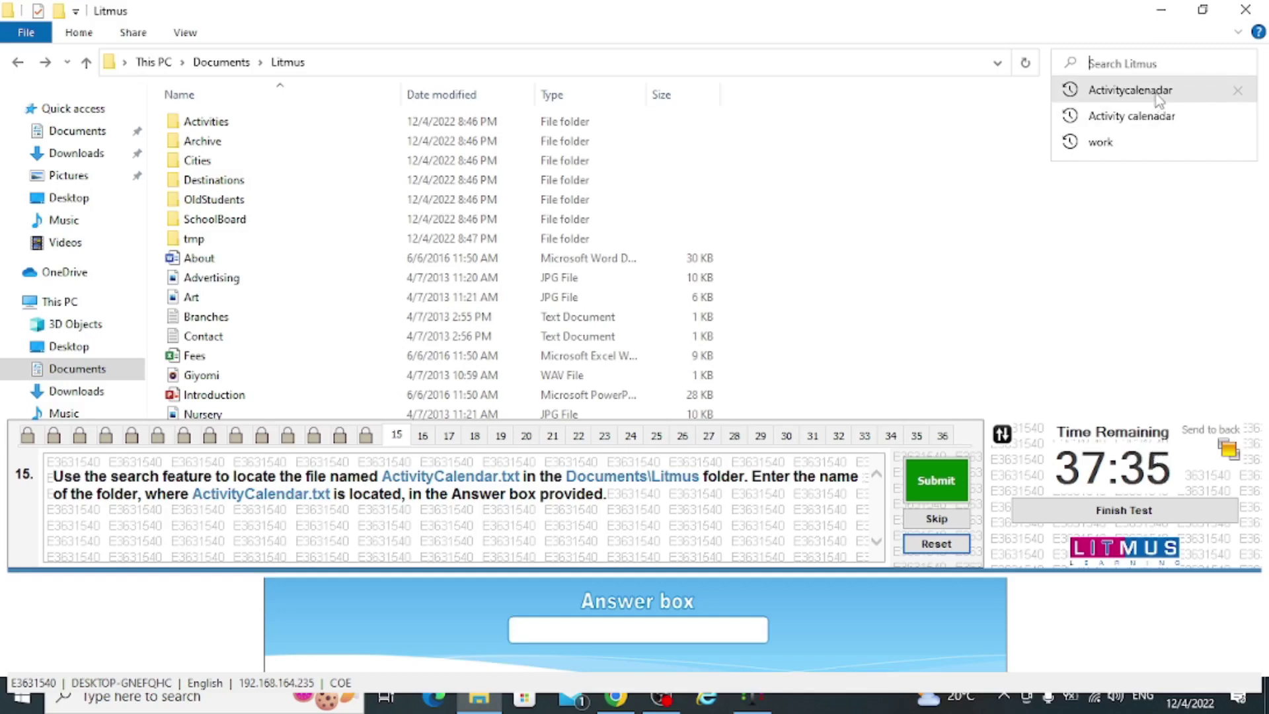
{"action": "left_click", "coordinate": [1152, 93]}
{"action": "left_click", "coordinate": [1162, 61]}
{"action": "left_click", "coordinate": [1159, 62]}
{"action": "key", "text": "BackSpace"}
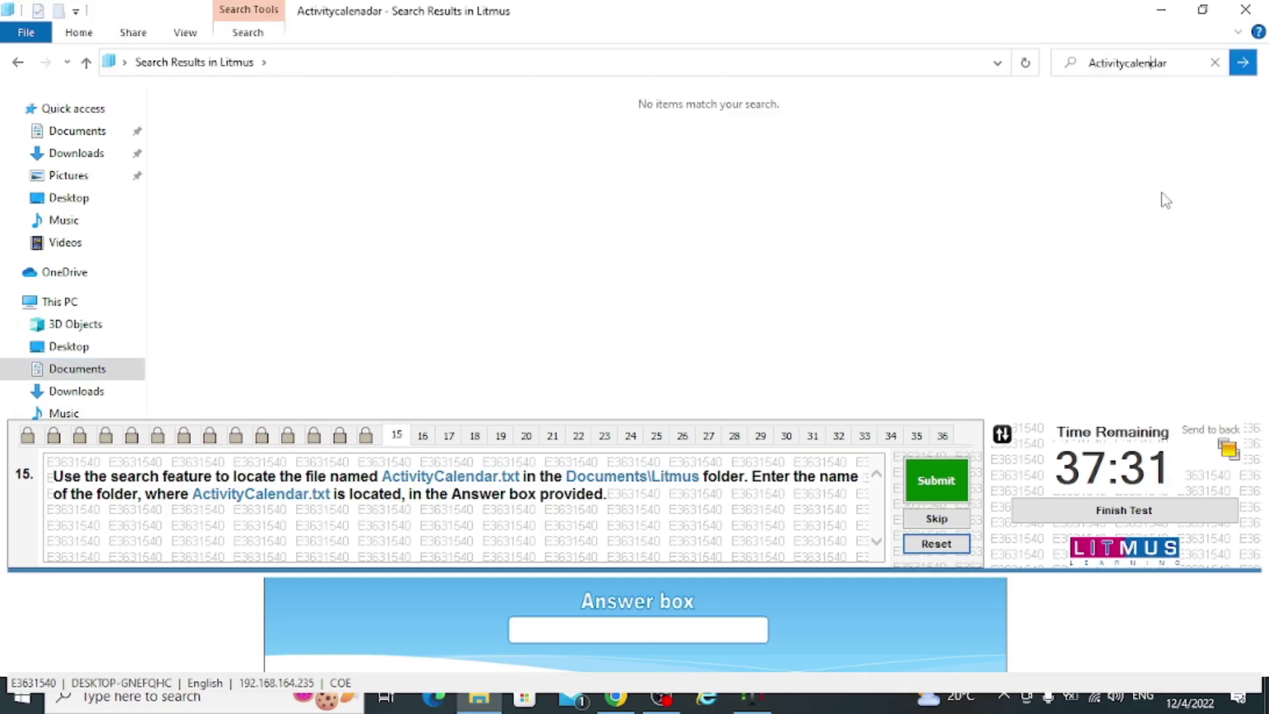
{"action": "key", "text": "Return"}
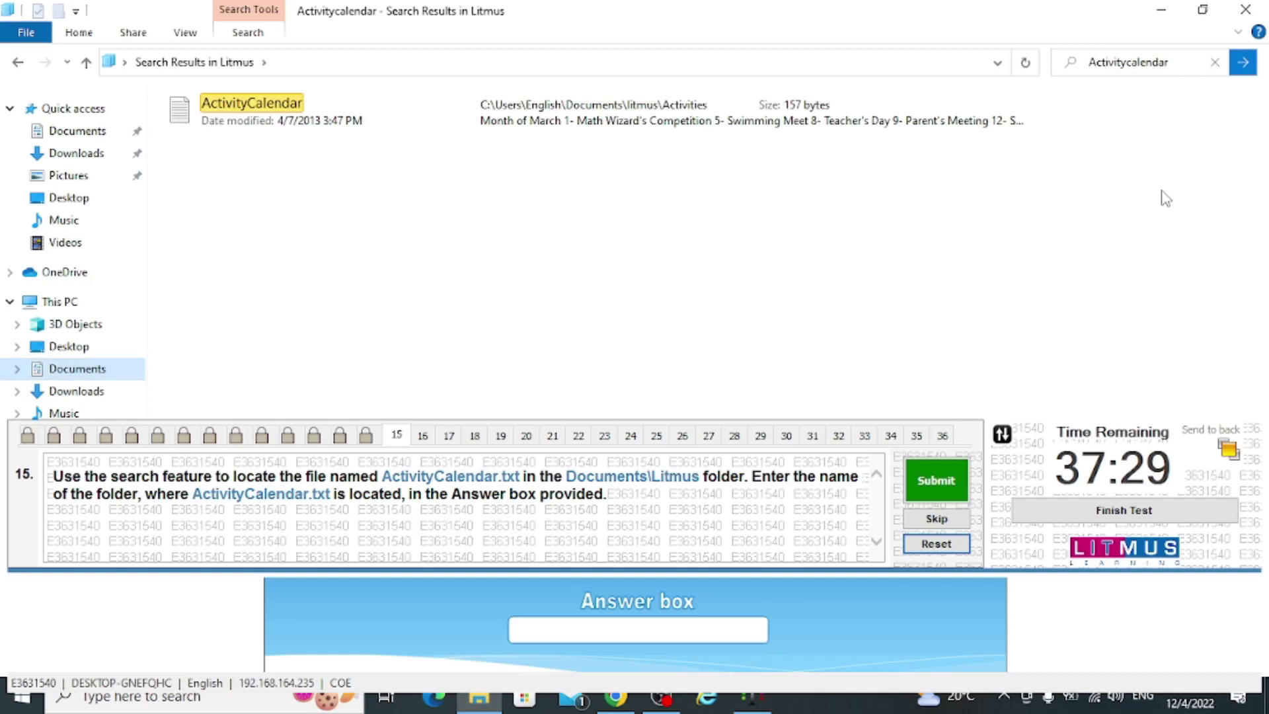
Open ActivityCalendar's containing folder, then submit 'Activities' as the answer to question 15
{"action": "right_click", "coordinate": [225, 117]}
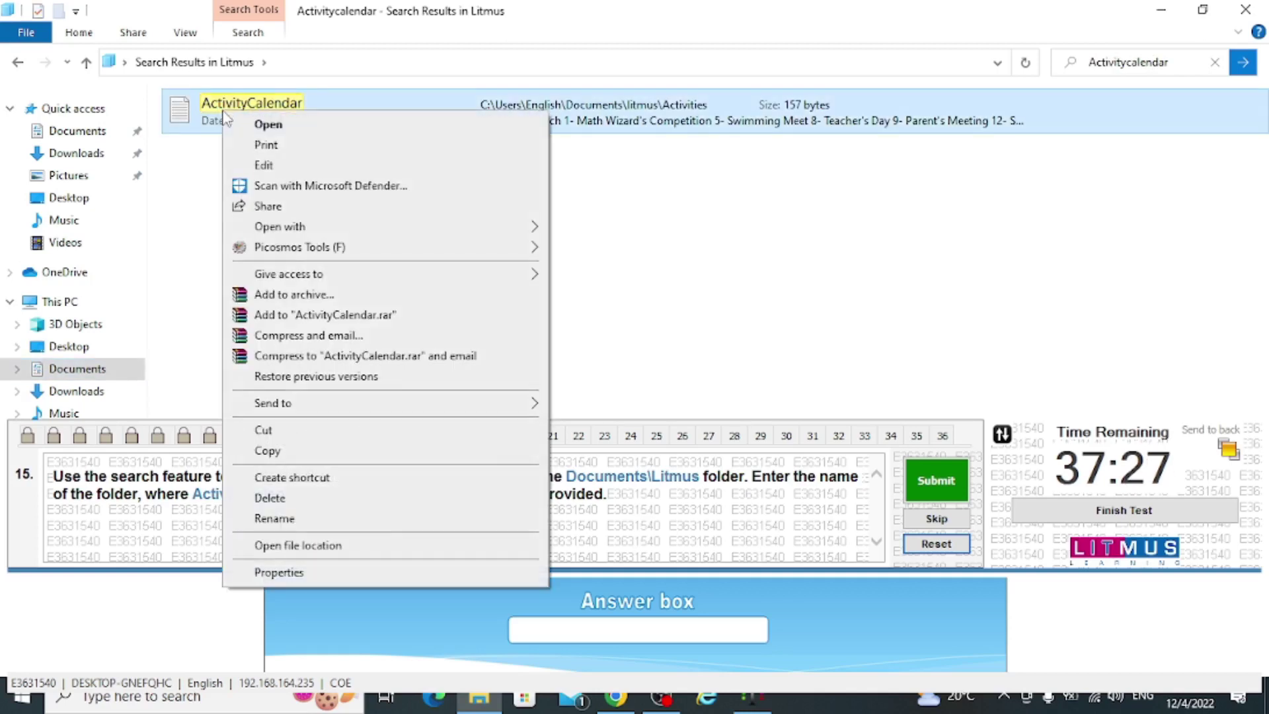
{"action": "left_click", "coordinate": [299, 545]}
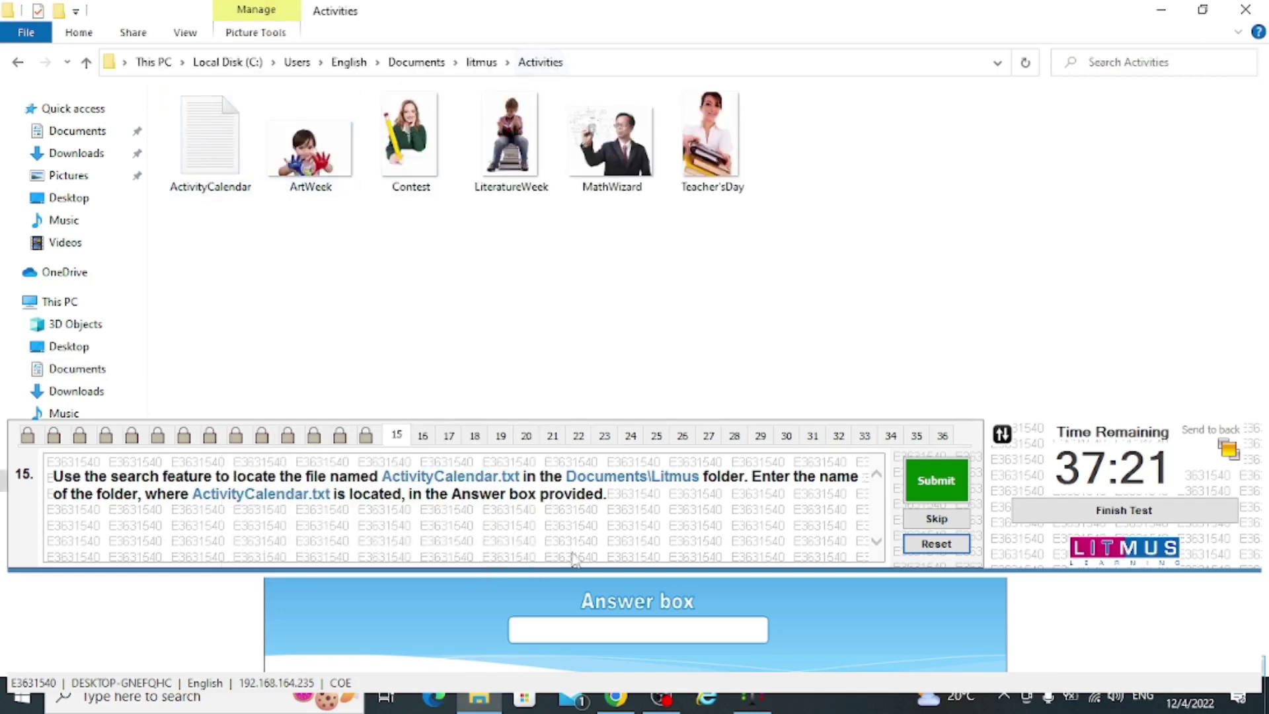
{"action": "left_click", "coordinate": [599, 636]}
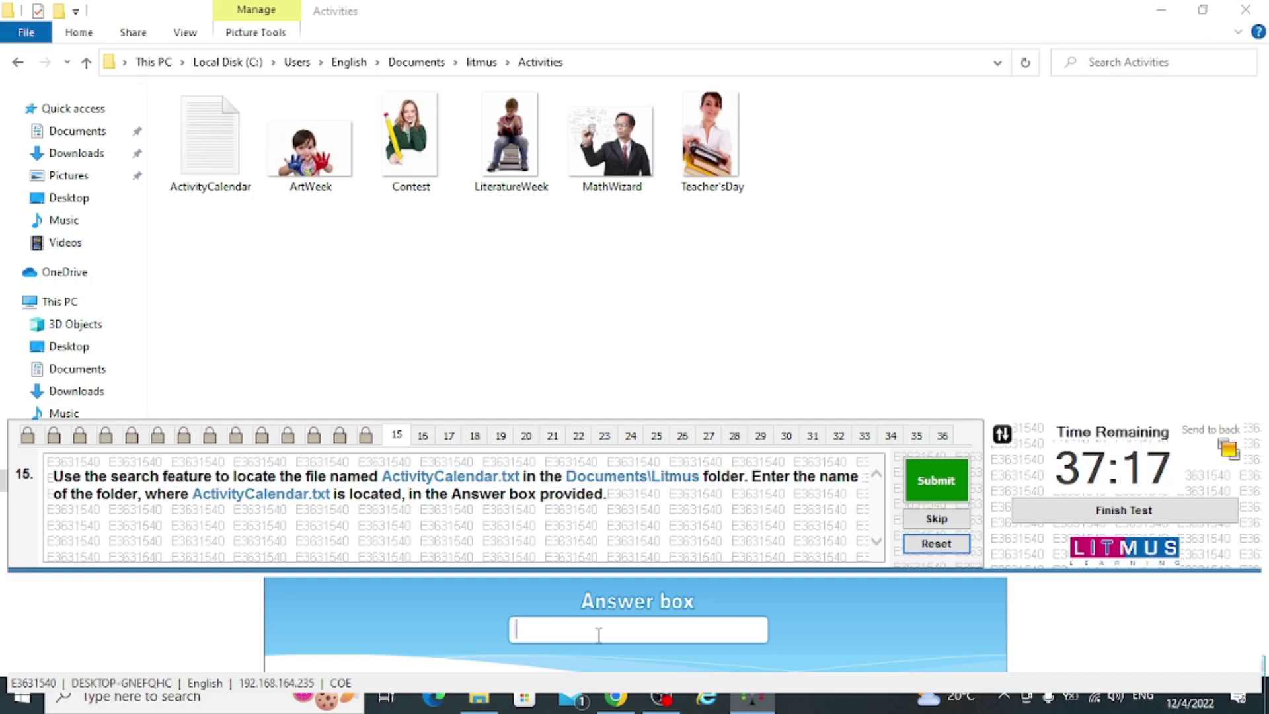
{"action": "type", "text": "A"}
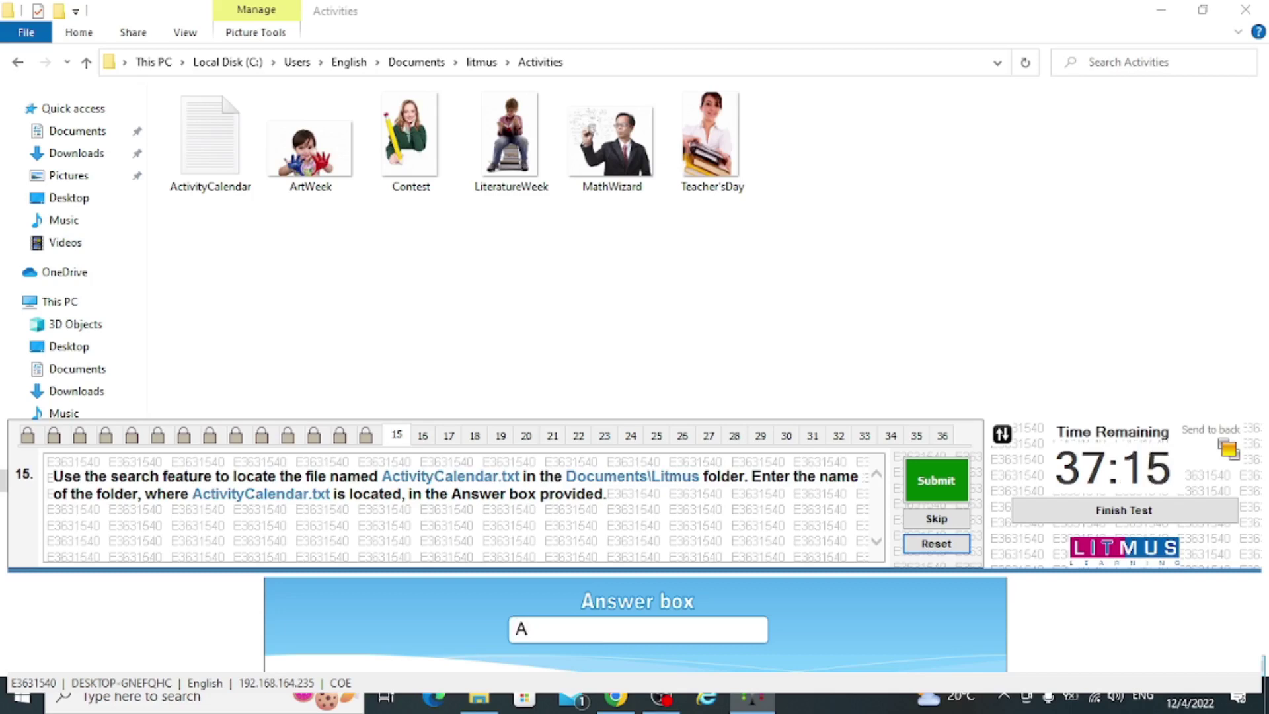
{"action": "type", "text": "ctivi"}
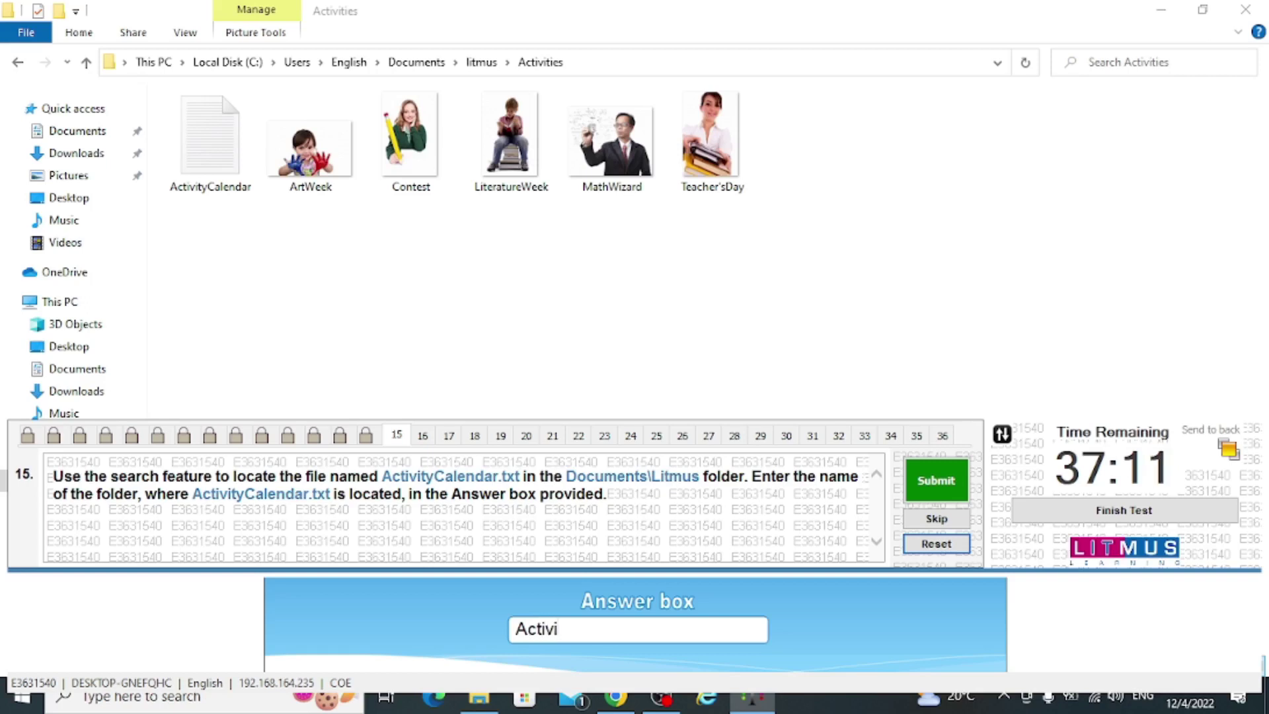
{"action": "type", "text": "ti"}
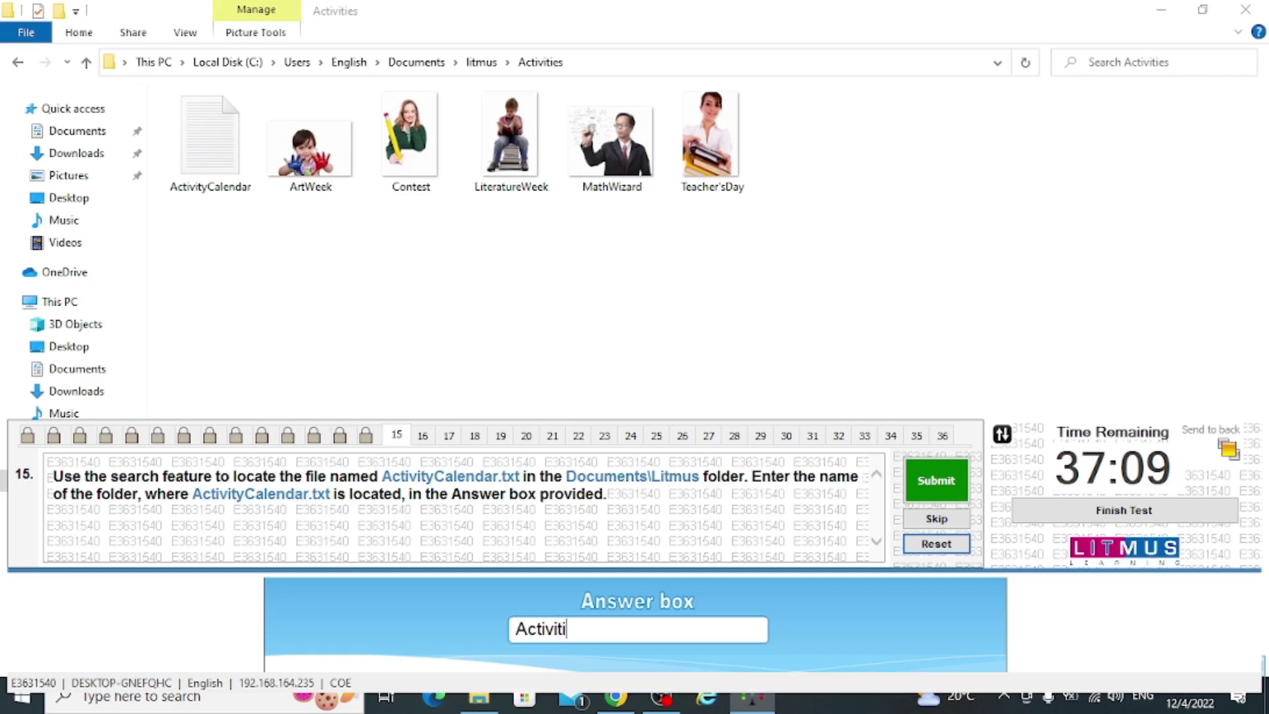
{"action": "type", "text": "es"}
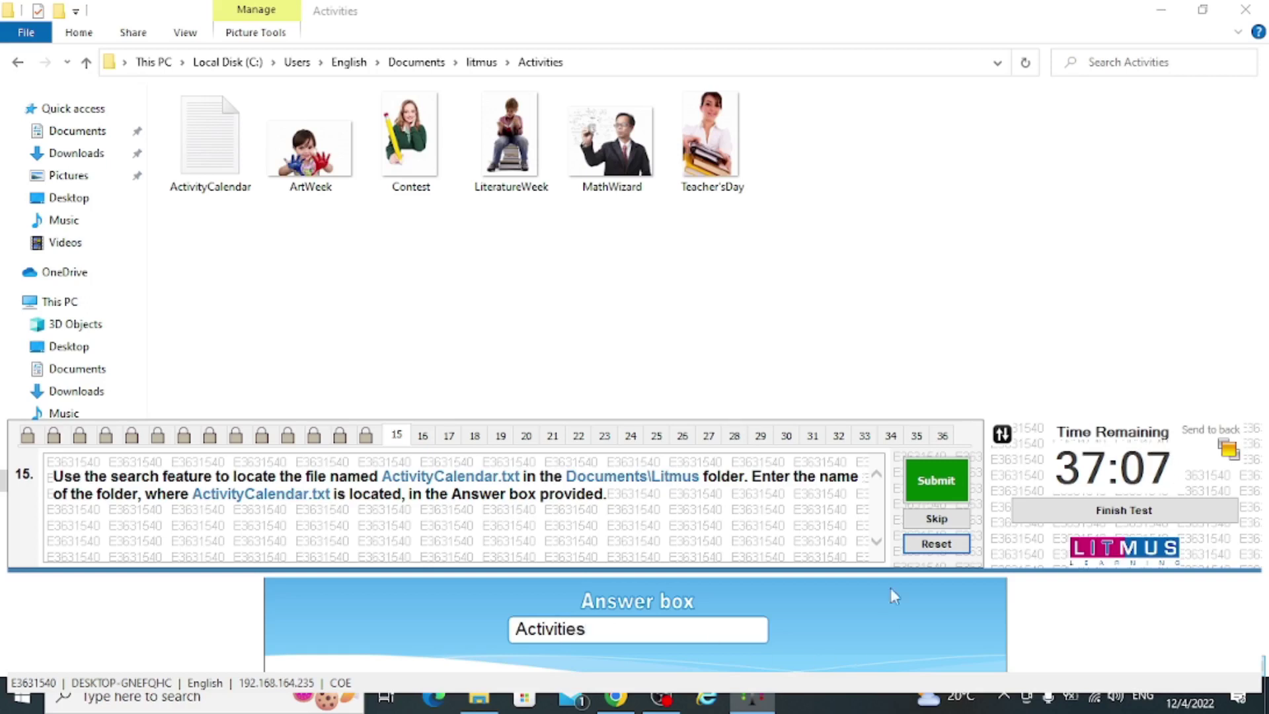
{"action": "left_click", "coordinate": [957, 489]}
{"action": "left_click", "coordinate": [703, 410]}
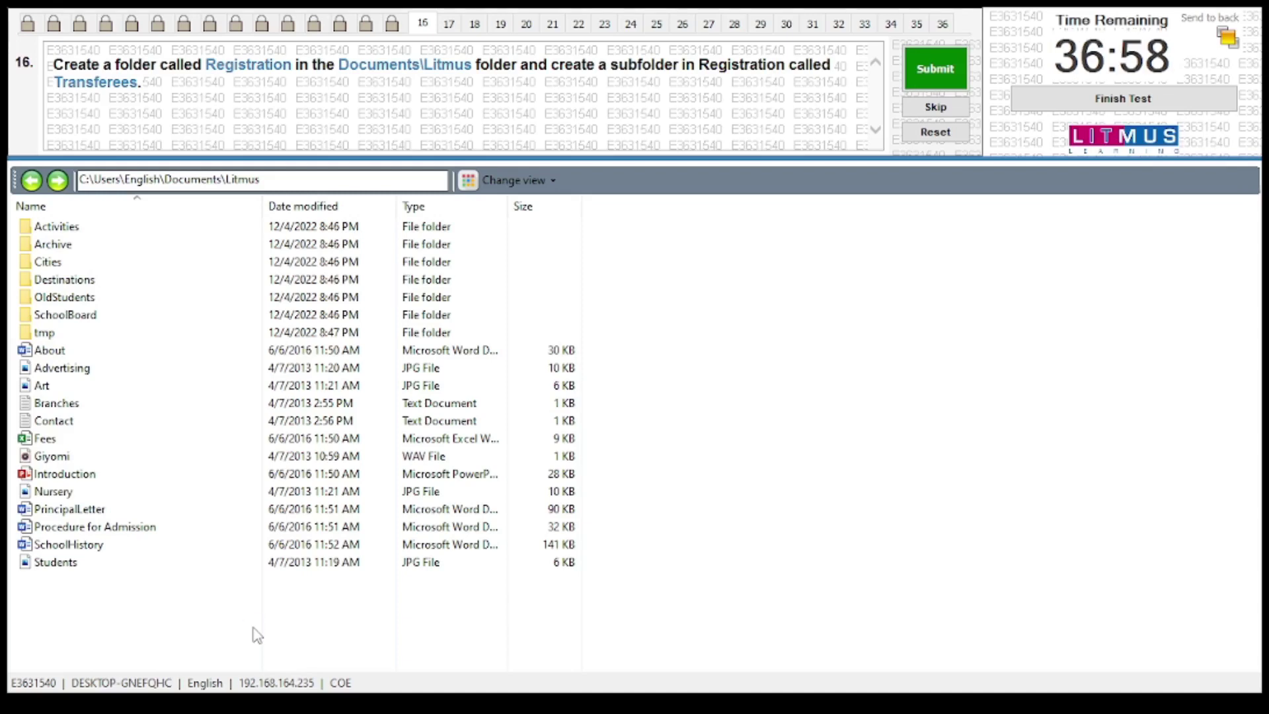
Add a new folder named 'Registration' to the Documents\Litmus listing
{"action": "right_click", "coordinate": [257, 635]}
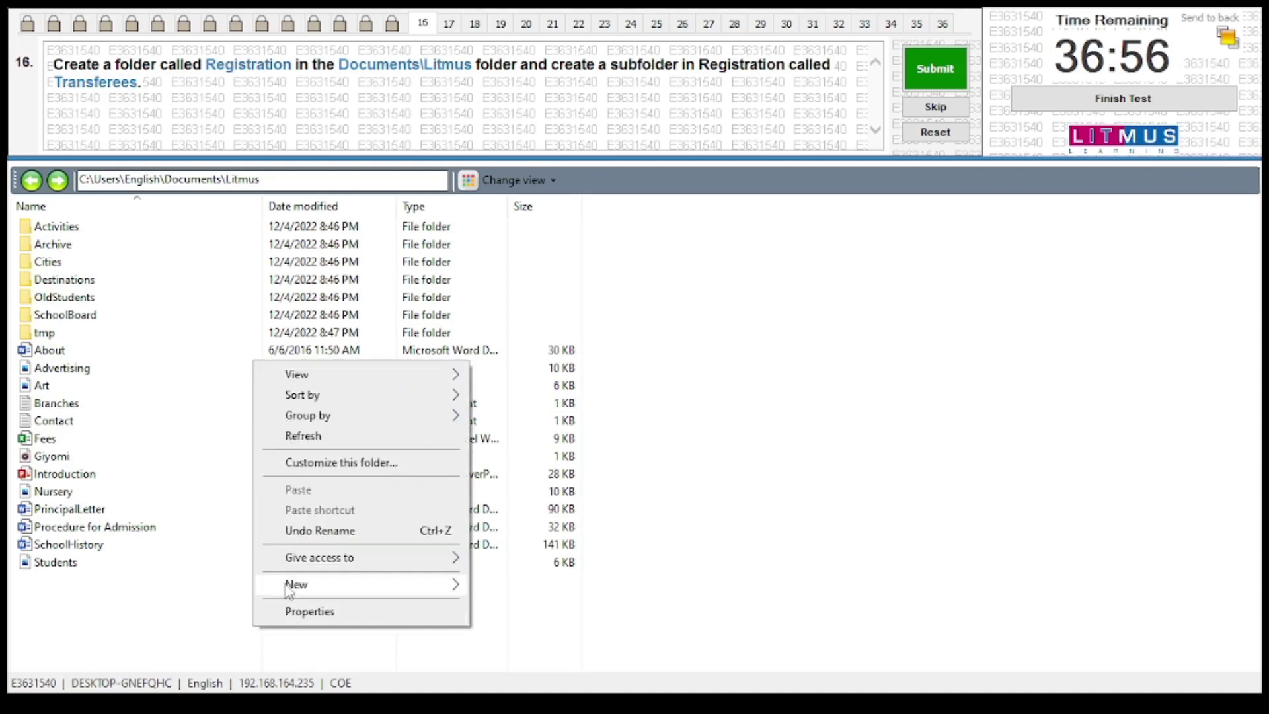
{"action": "mouse_move", "coordinate": [289, 585]}
{"action": "left_click", "coordinate": [515, 332]}
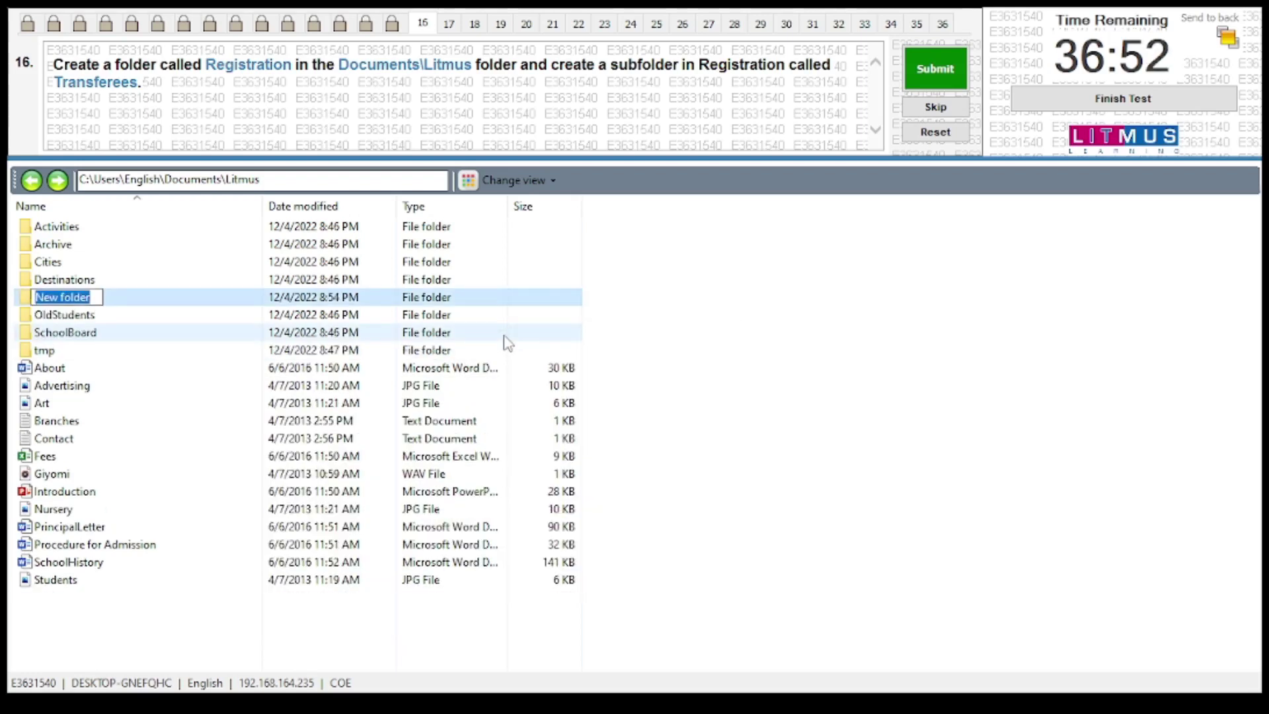
{"action": "type", "text": "R"}
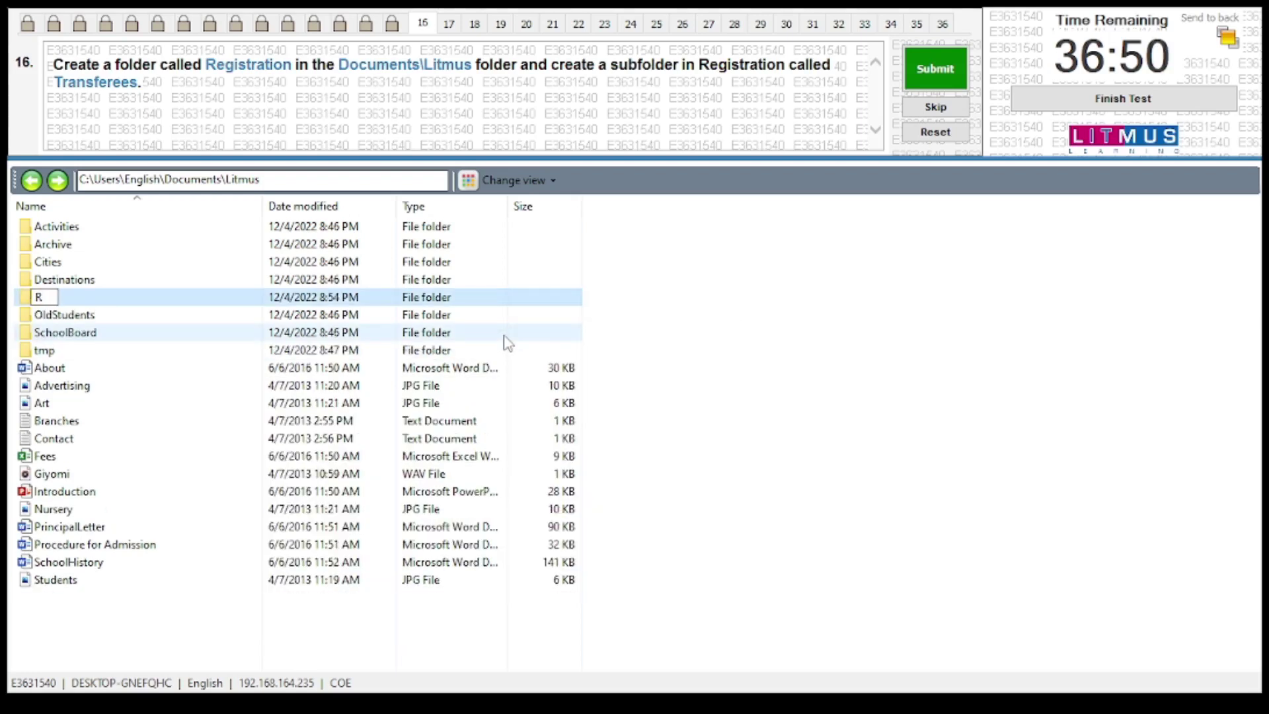
{"action": "type", "text": "egistra"}
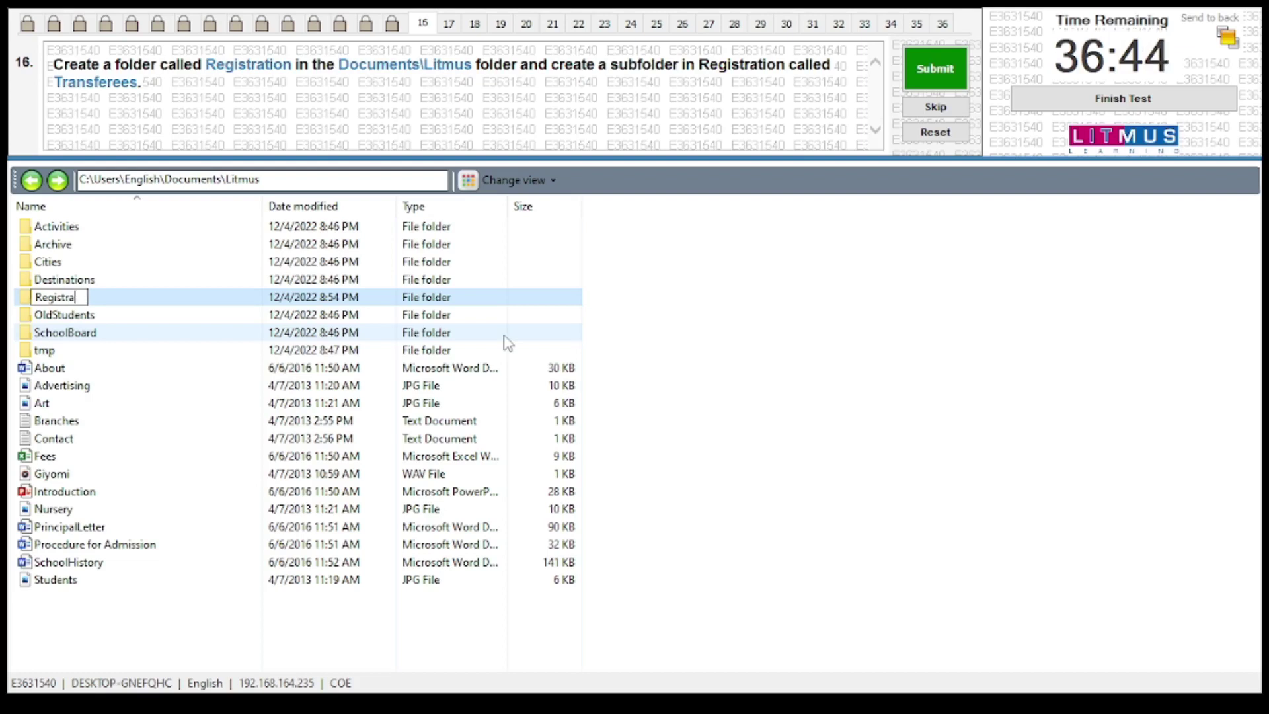
{"action": "type", "text": "tion"}
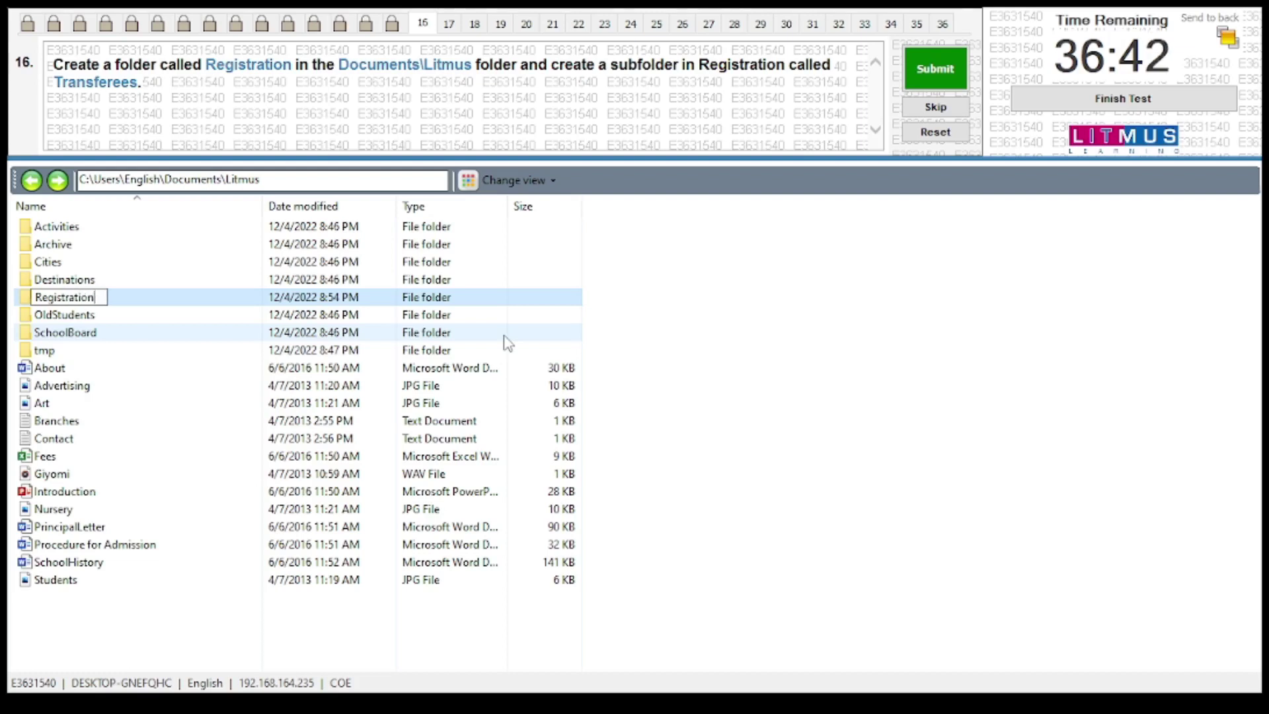
{"action": "key", "text": "Return"}
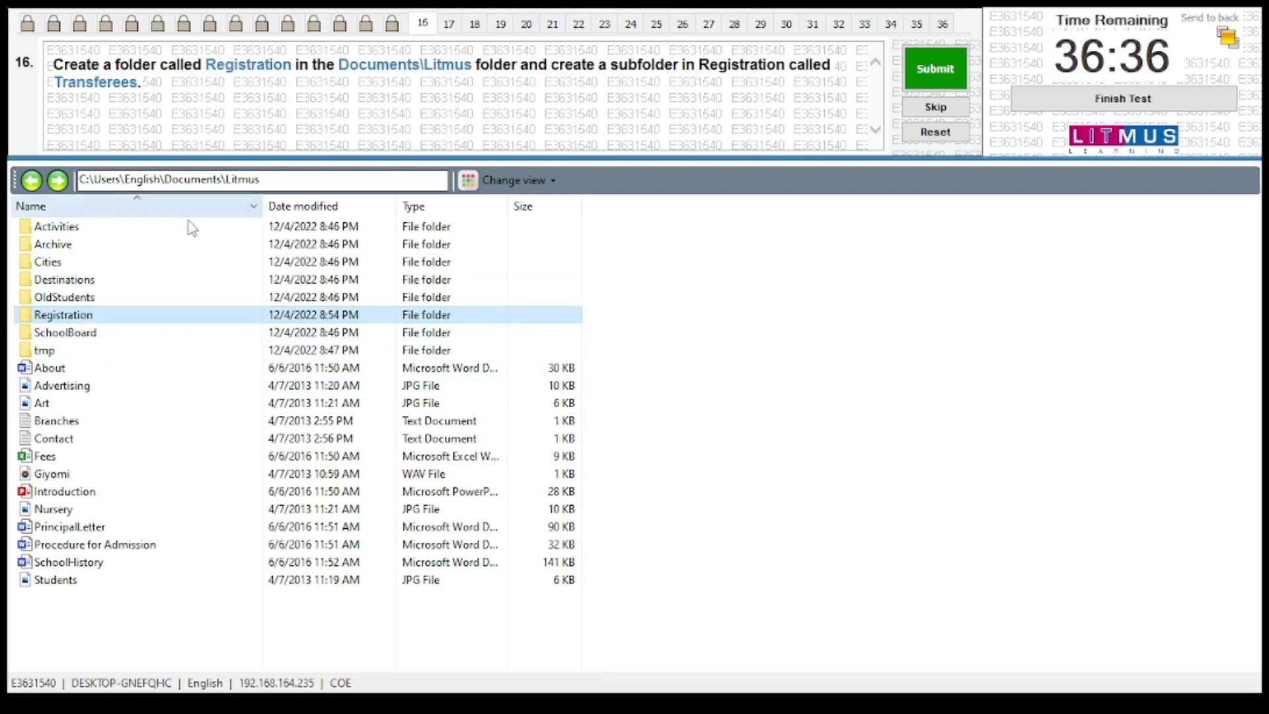
Inside Registration, add a new subfolder named Transferees, then submit and confirm question 16
{"action": "double_click", "coordinate": [51, 316]}
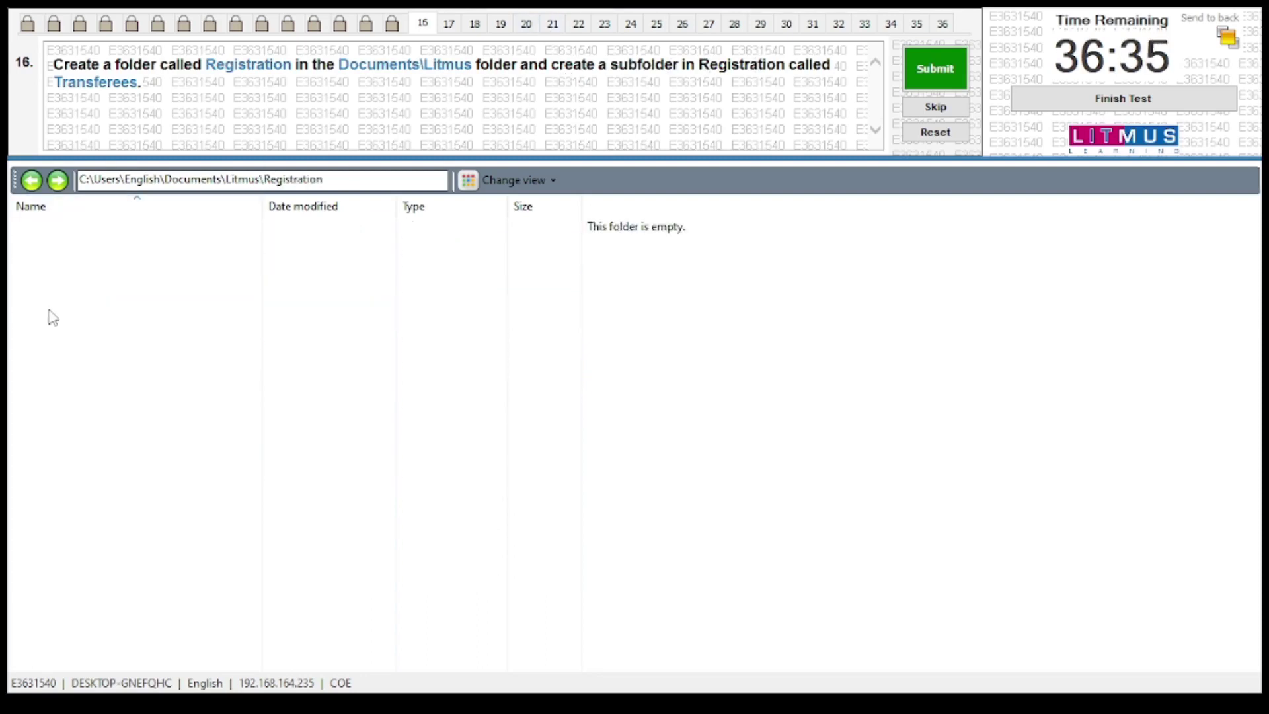
{"action": "right_click", "coordinate": [231, 367]}
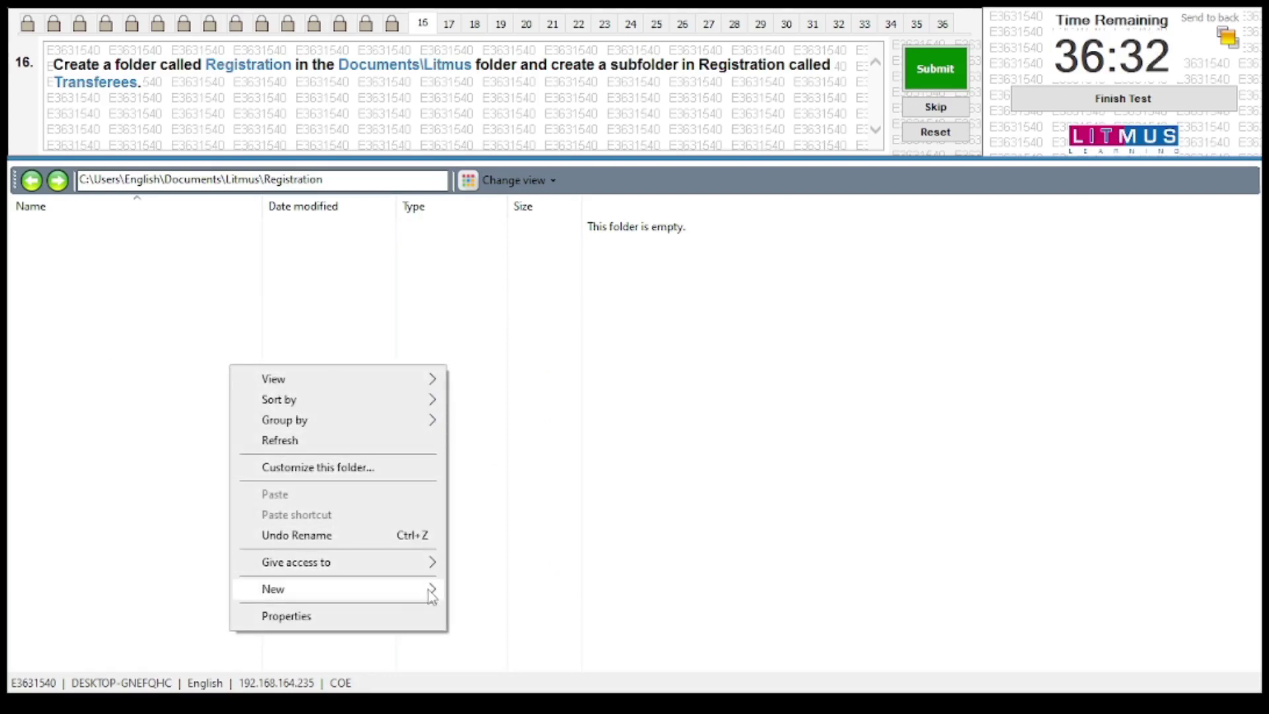
{"action": "mouse_move", "coordinate": [430, 590]}
{"action": "left_click", "coordinate": [493, 336]}
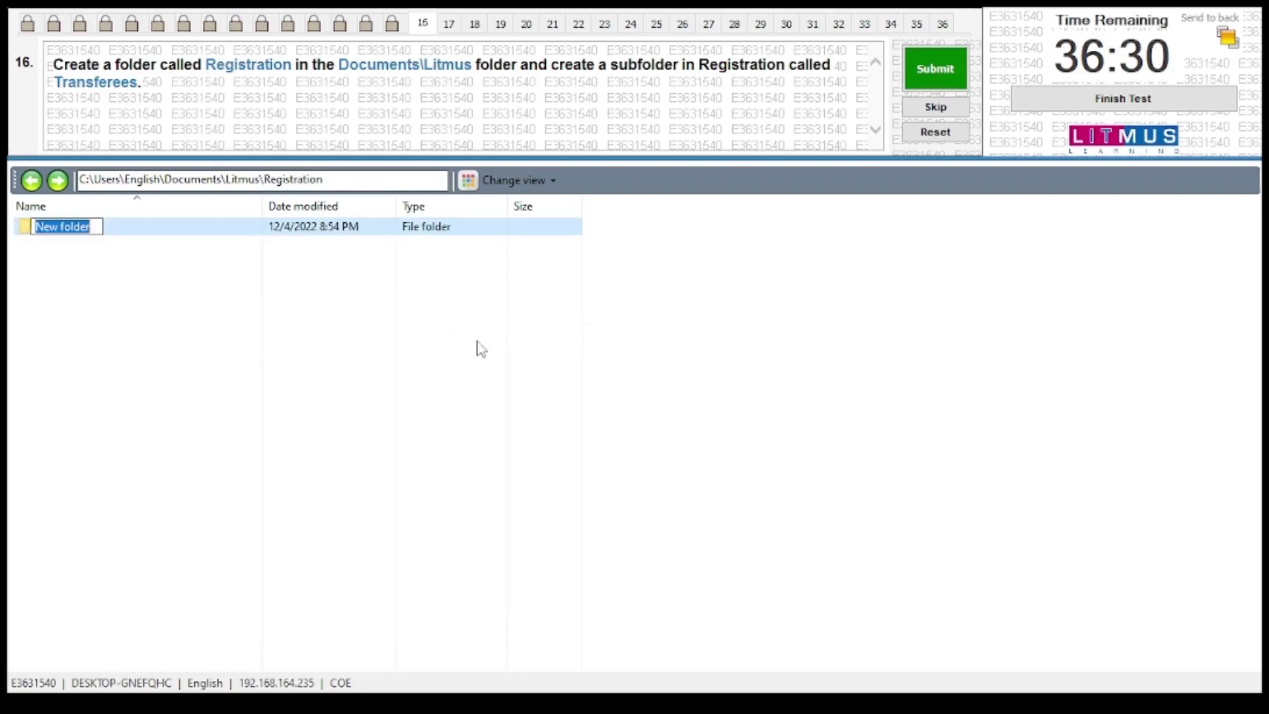
{"action": "type", "text": "T"}
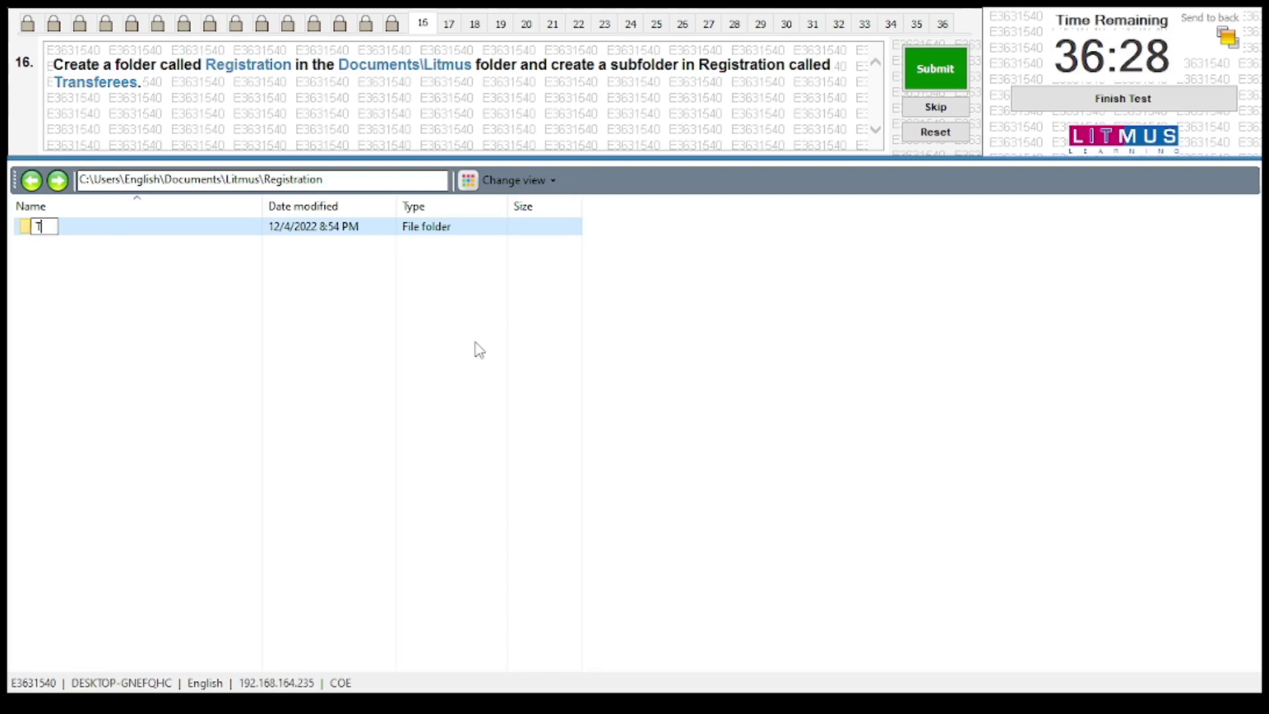
{"action": "type", "text": "ransfe"}
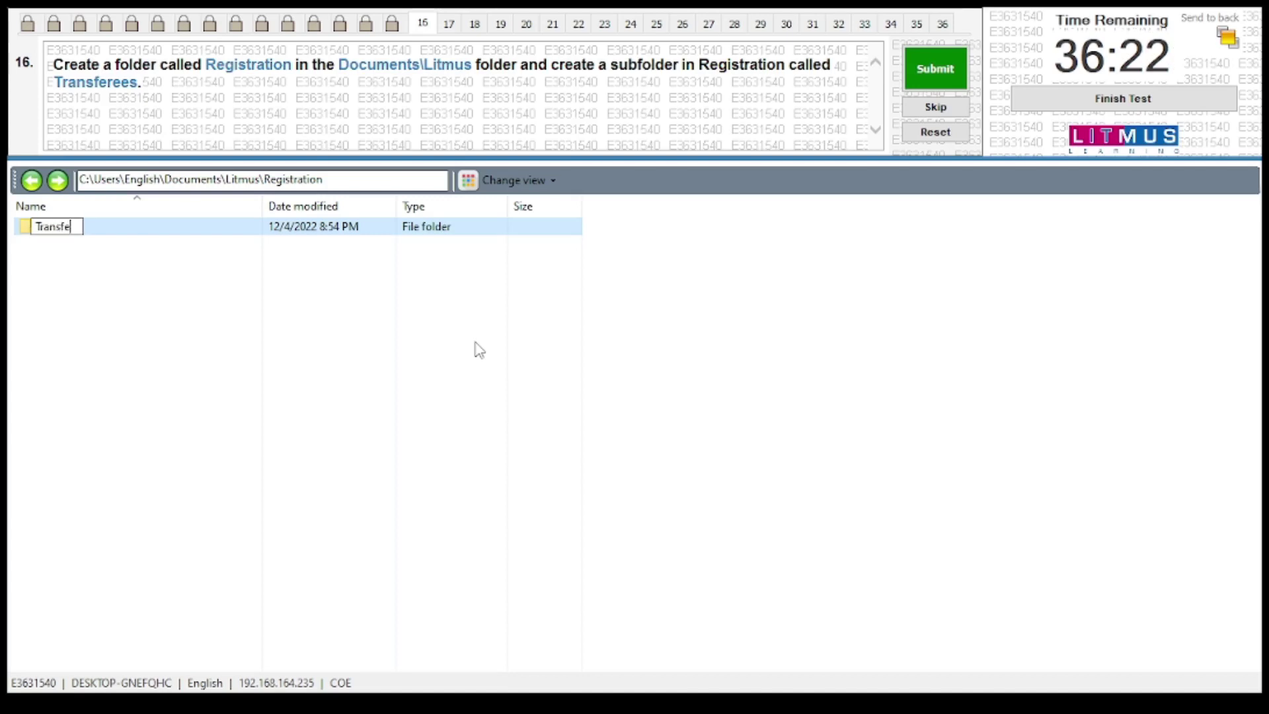
{"action": "type", "text": "re"}
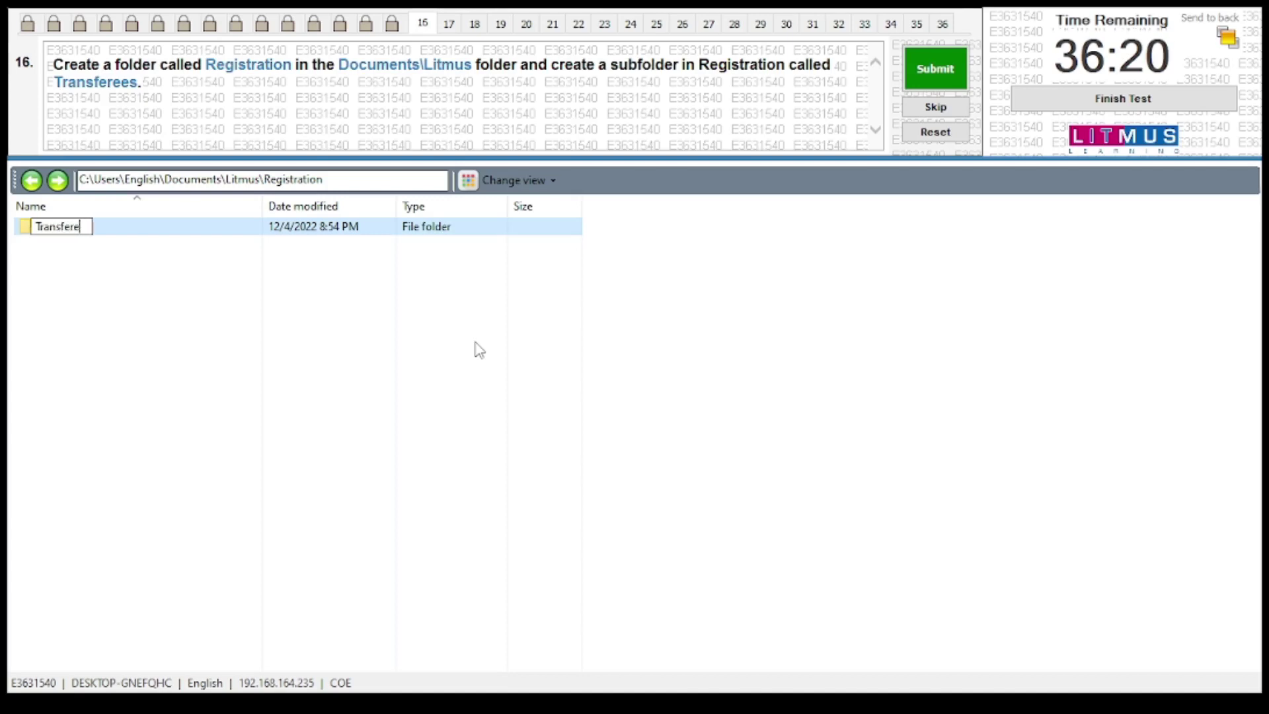
{"action": "type", "text": "es"}
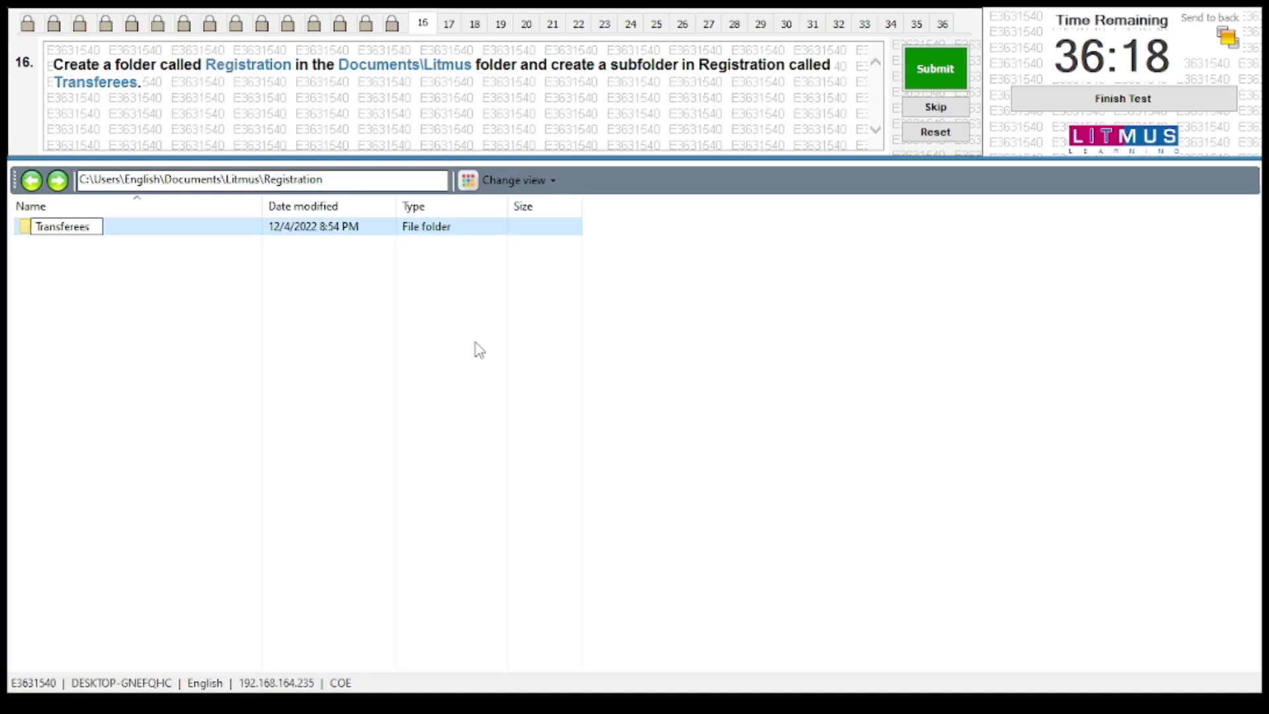
{"action": "left_click", "coordinate": [410, 420]}
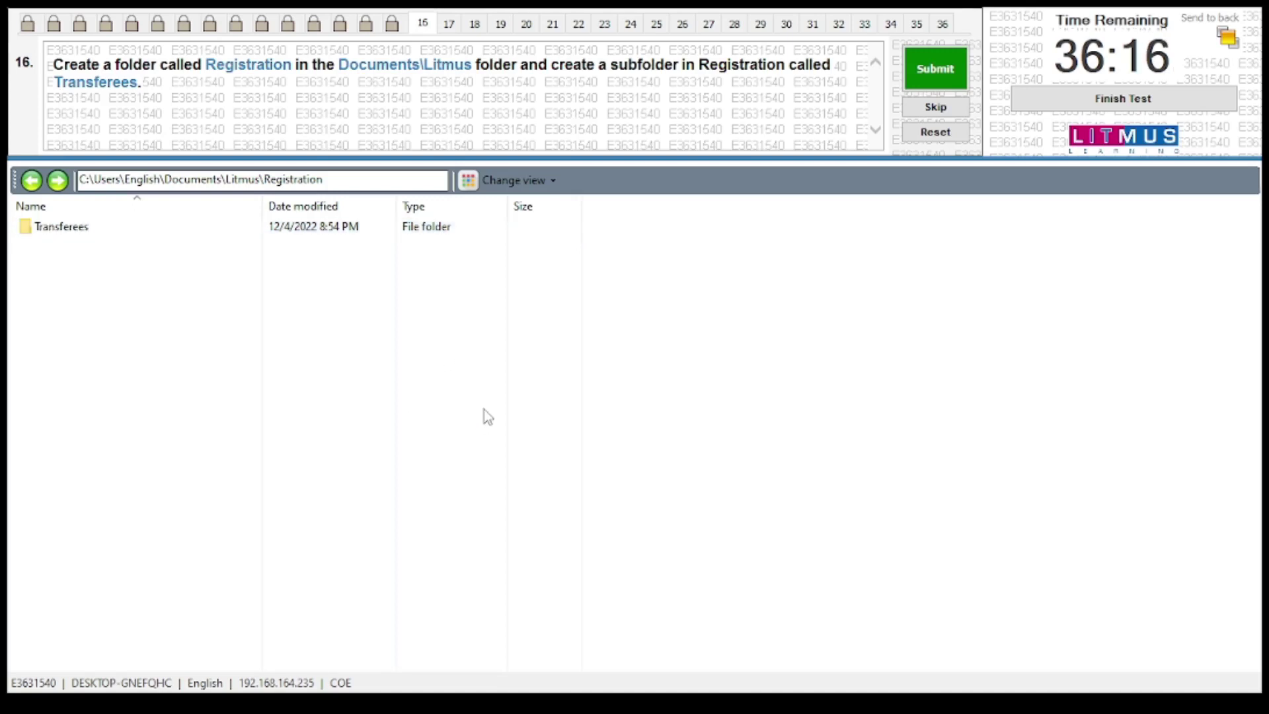
{"action": "left_click", "coordinate": [927, 66]}
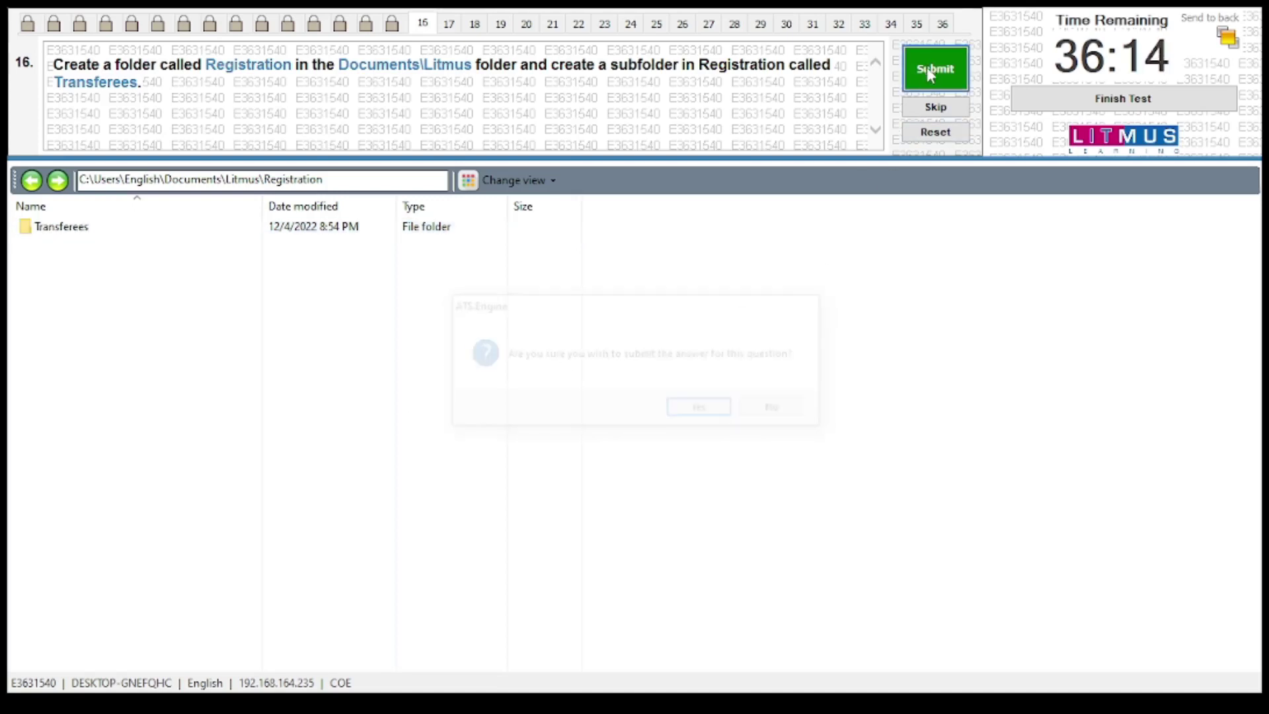
{"action": "left_click", "coordinate": [693, 412]}
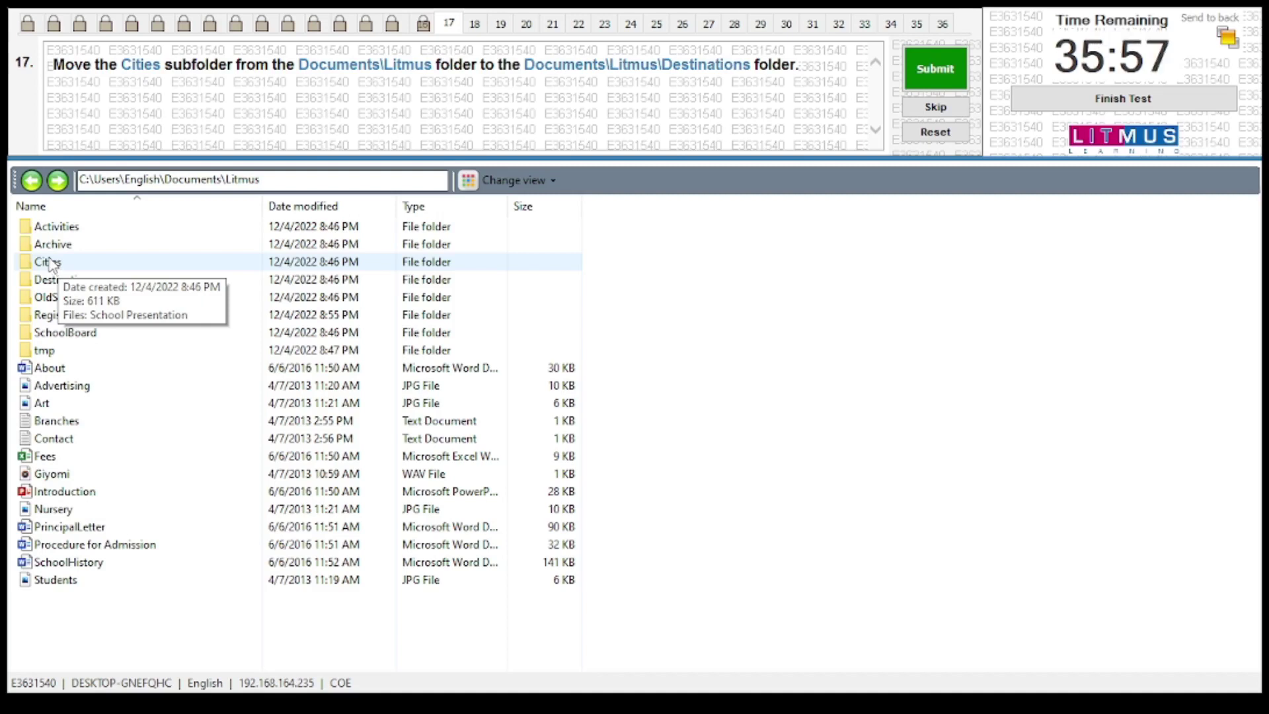
Cut Cities from Documents\Litmus, paste it into Destinations, and submit question 17
{"action": "right_click", "coordinate": [48, 262]}
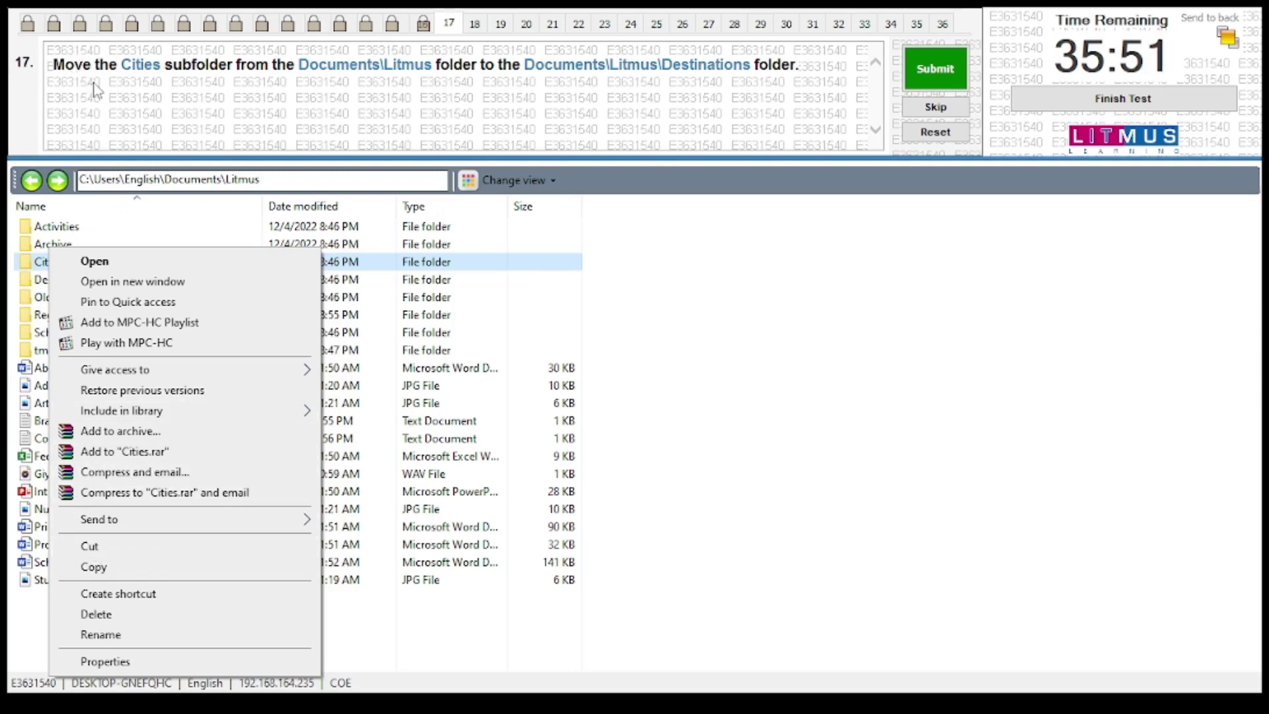
{"action": "left_click", "coordinate": [99, 546]}
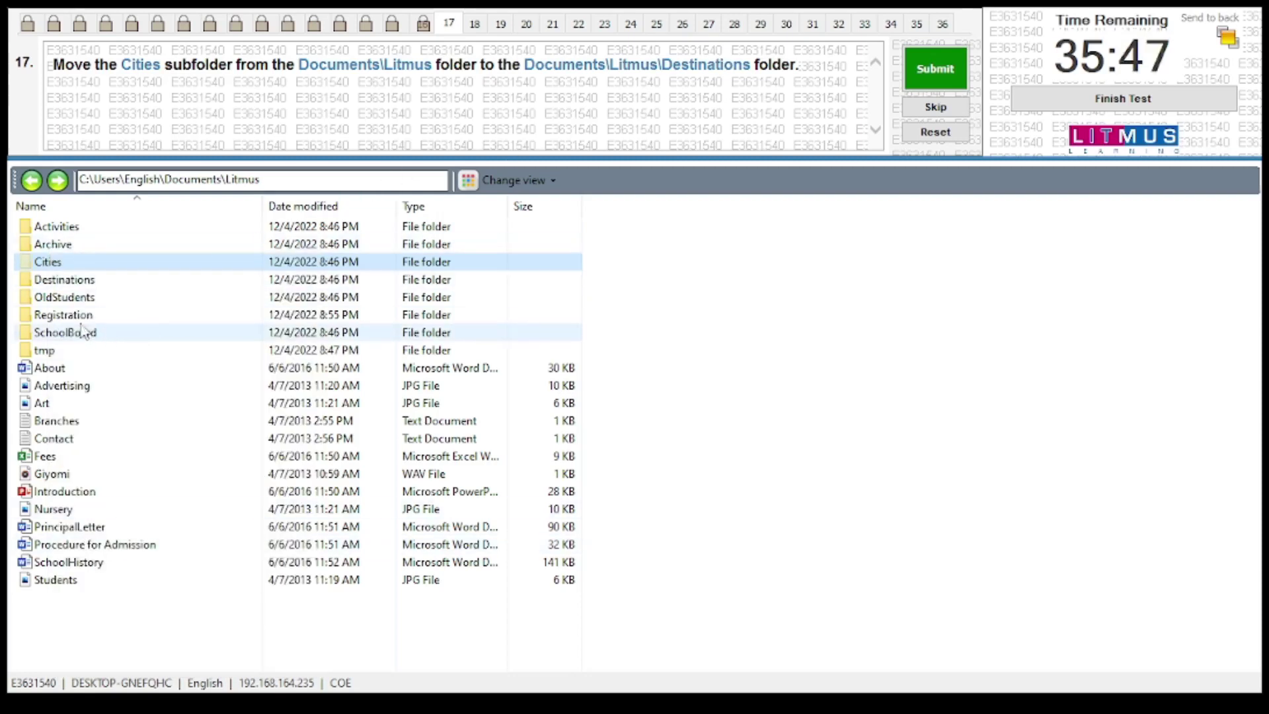
{"action": "double_click", "coordinate": [71, 282]}
{"action": "right_click", "coordinate": [134, 428]}
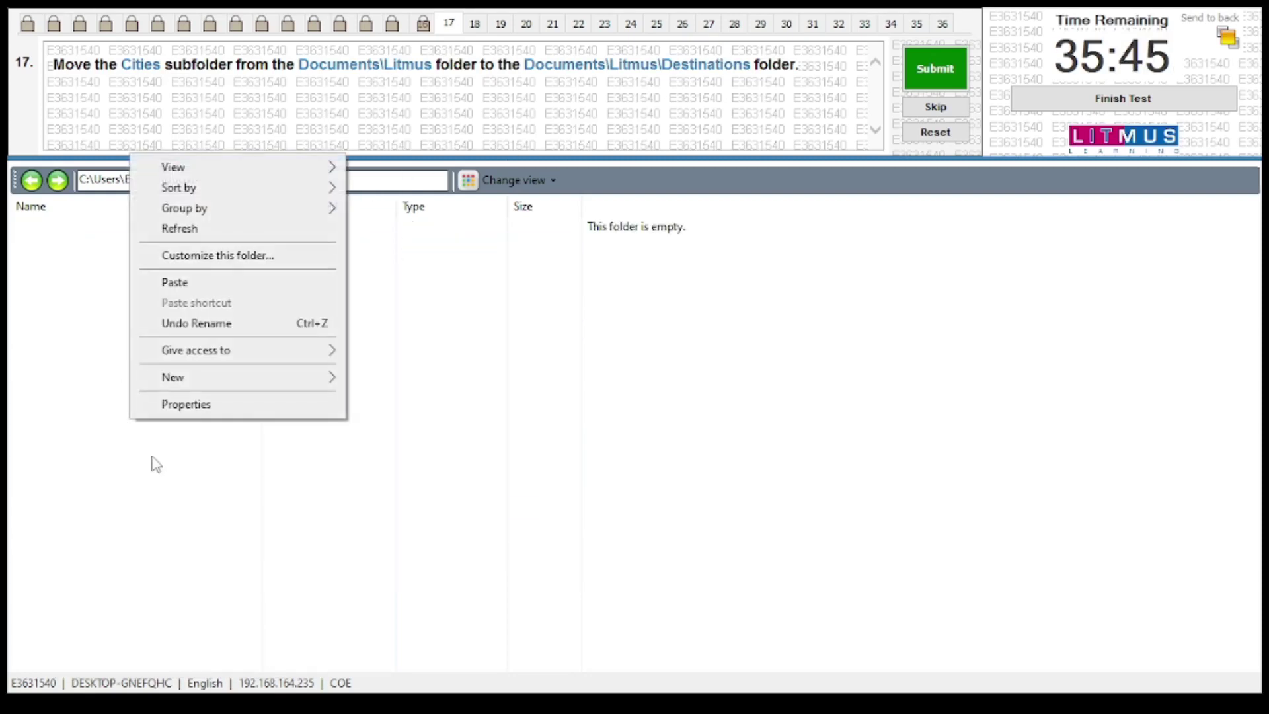
{"action": "left_click", "coordinate": [191, 280]}
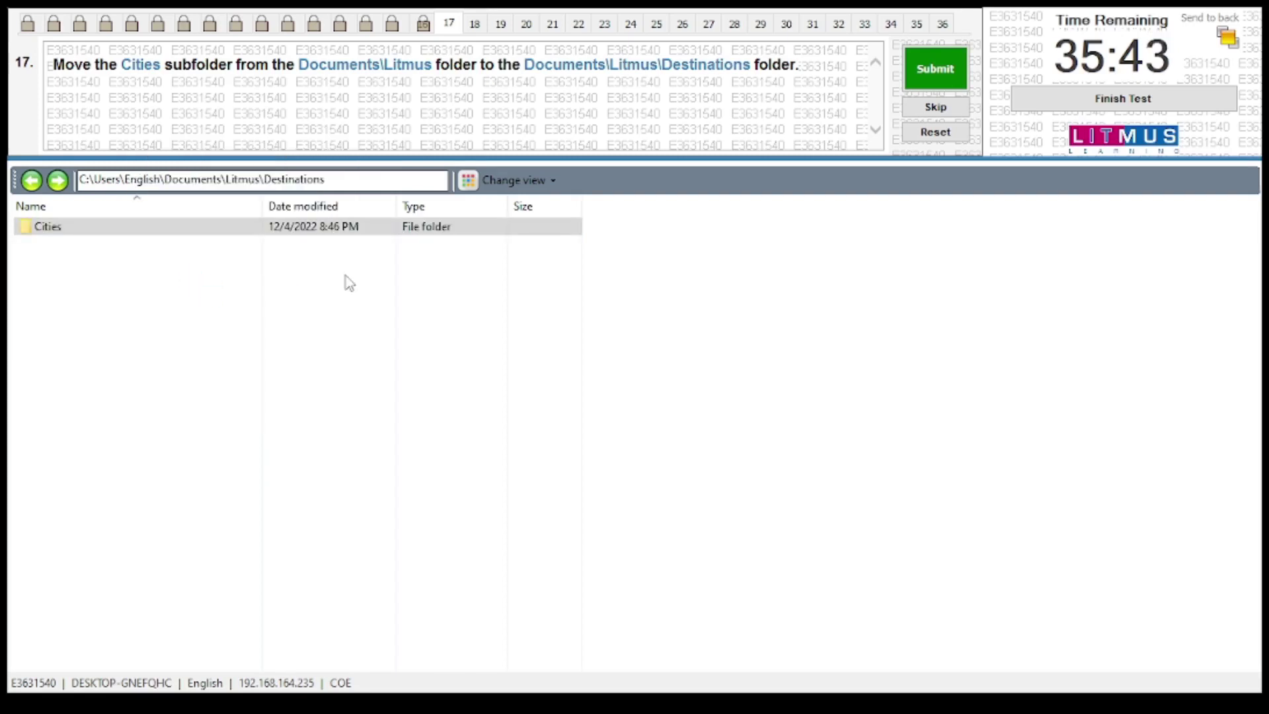
{"action": "left_click", "coordinate": [935, 68]}
{"action": "left_click", "coordinate": [699, 409]}
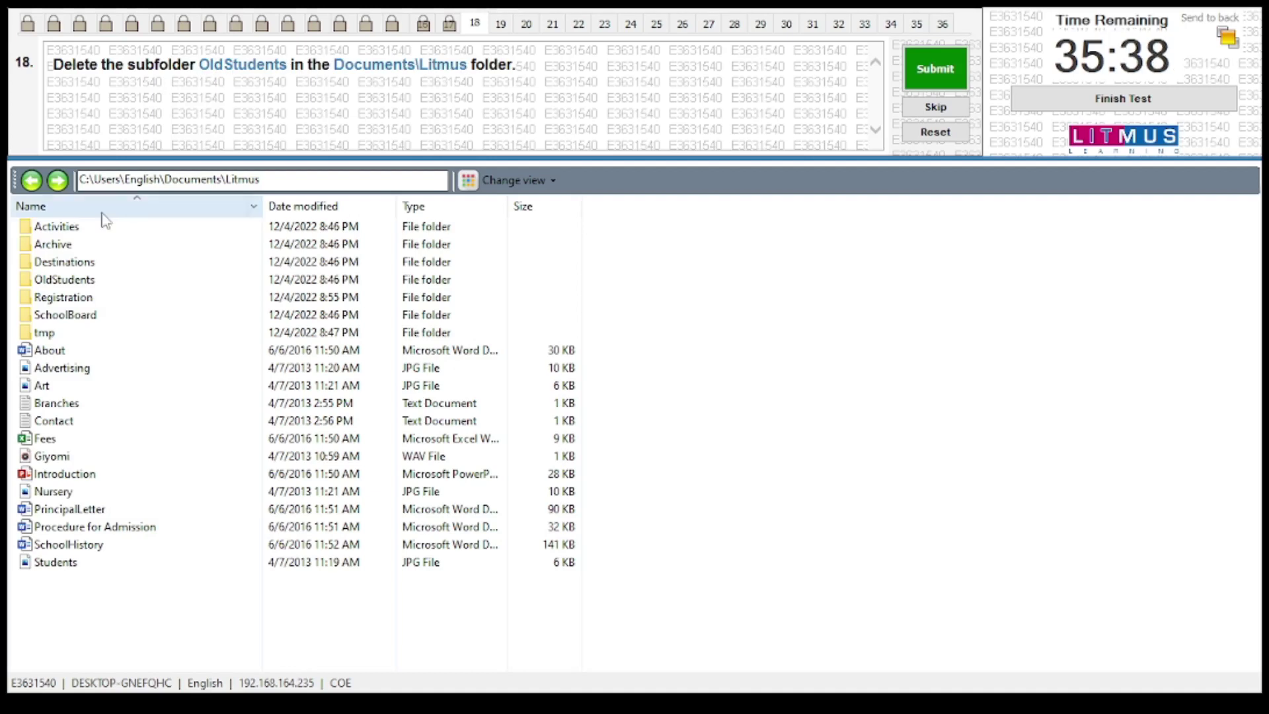
Delete the OldStudents folder, then submit and confirm question 18
{"action": "right_click", "coordinate": [66, 284]}
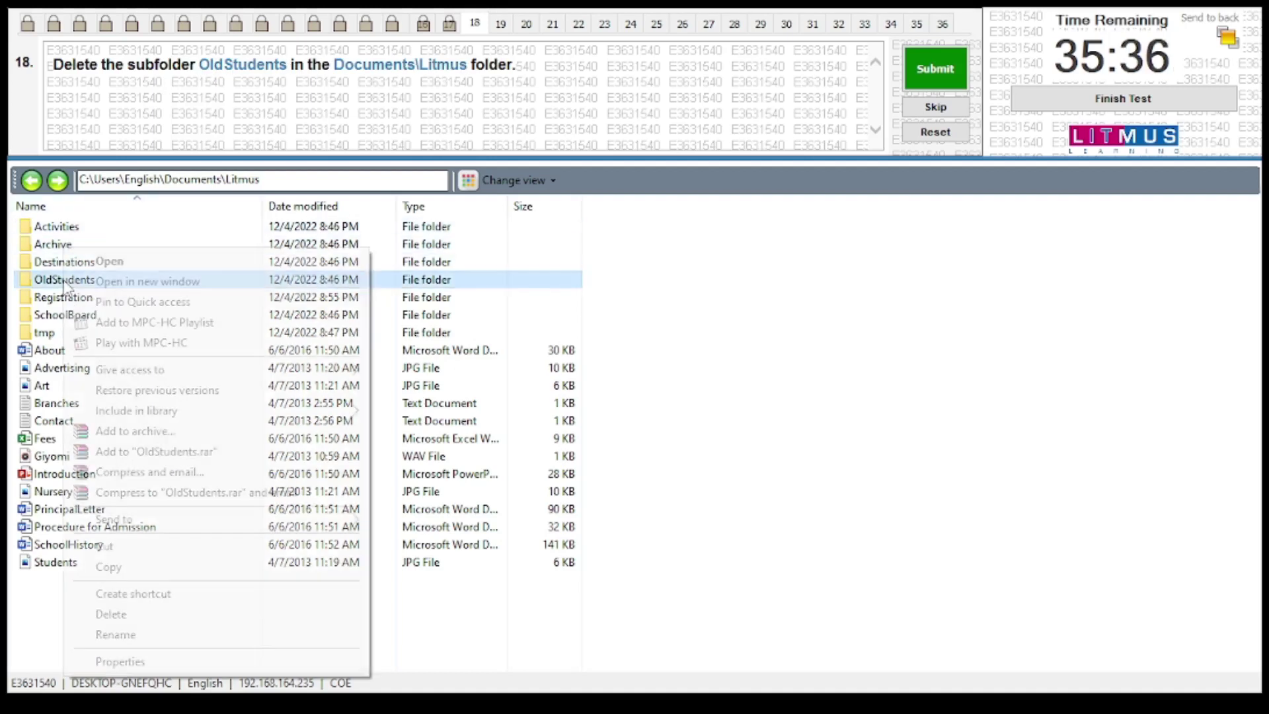
{"action": "left_click", "coordinate": [111, 614]}
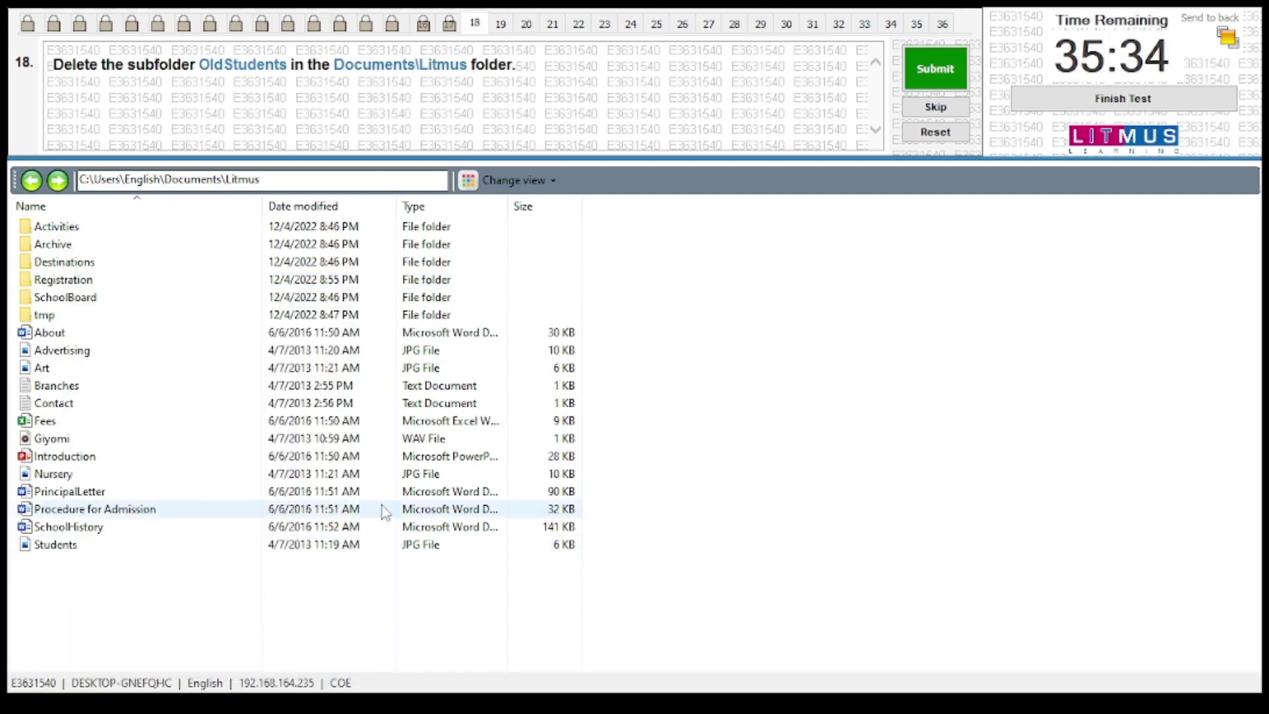
{"action": "left_click", "coordinate": [945, 69]}
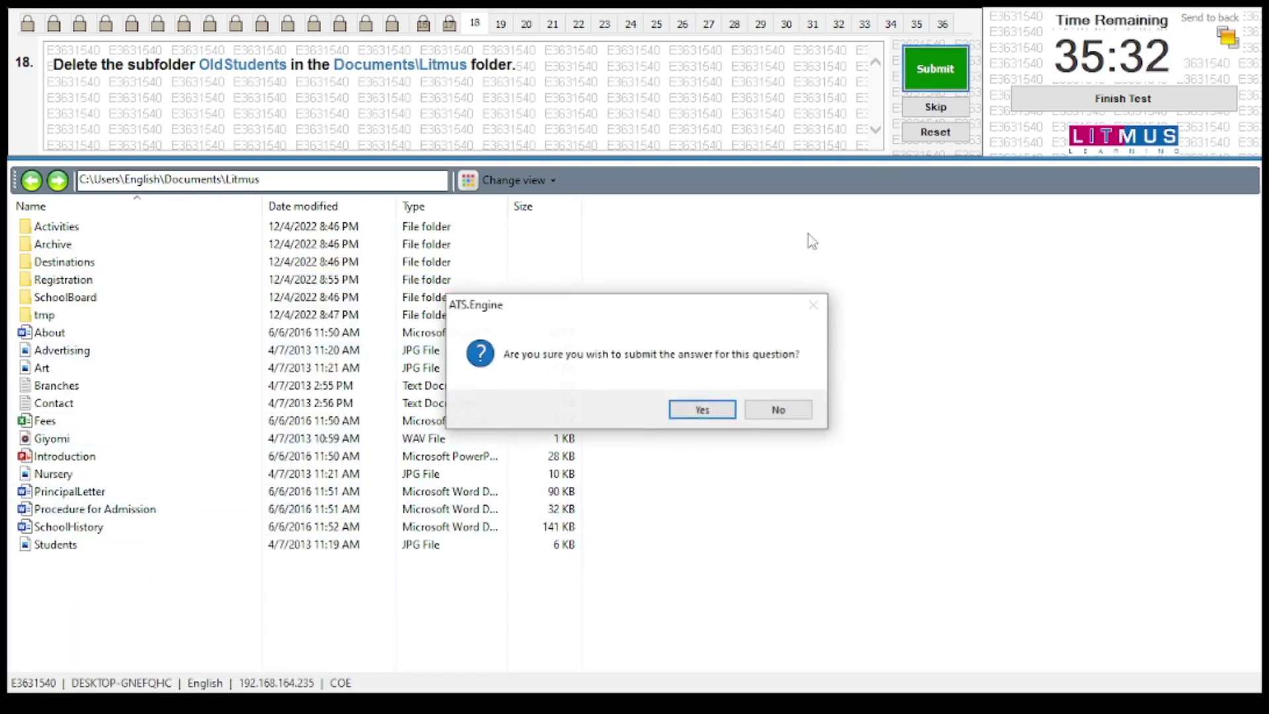
{"action": "left_click", "coordinate": [723, 410]}
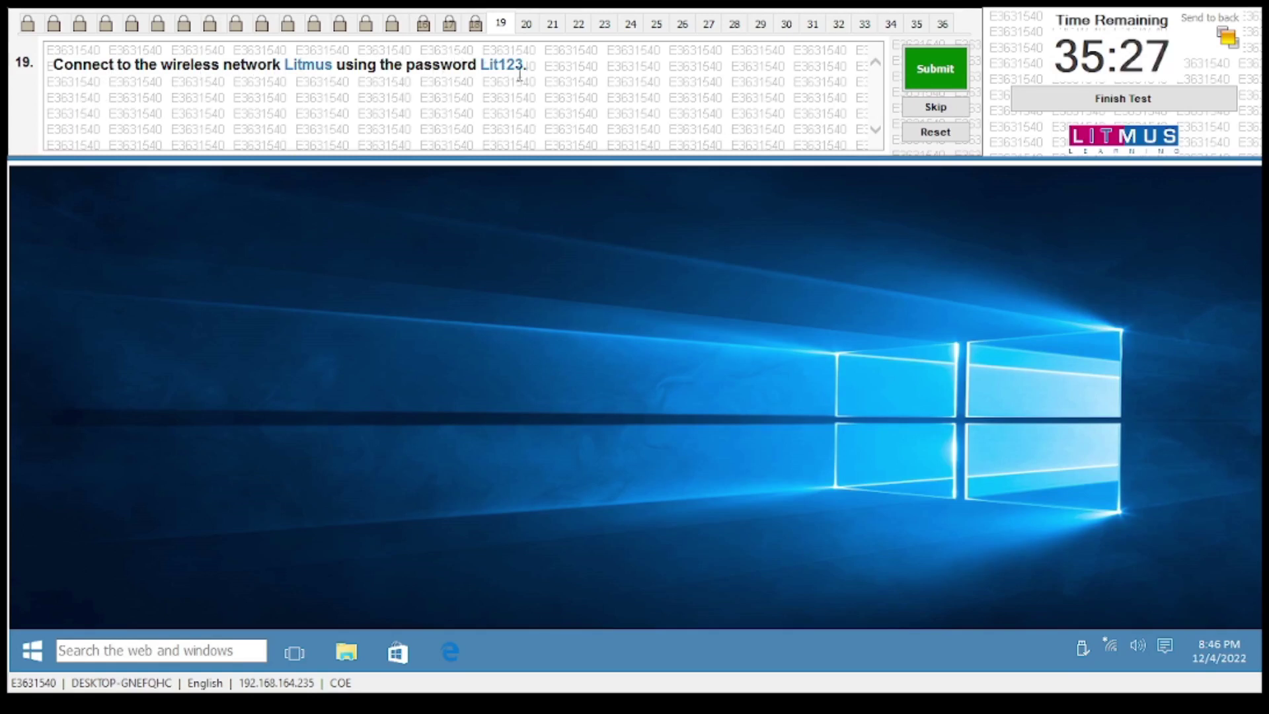
Join the Litmus Wi-Fi network by entering its security key, then submit question 19
{"action": "left_click", "coordinate": [1111, 651]}
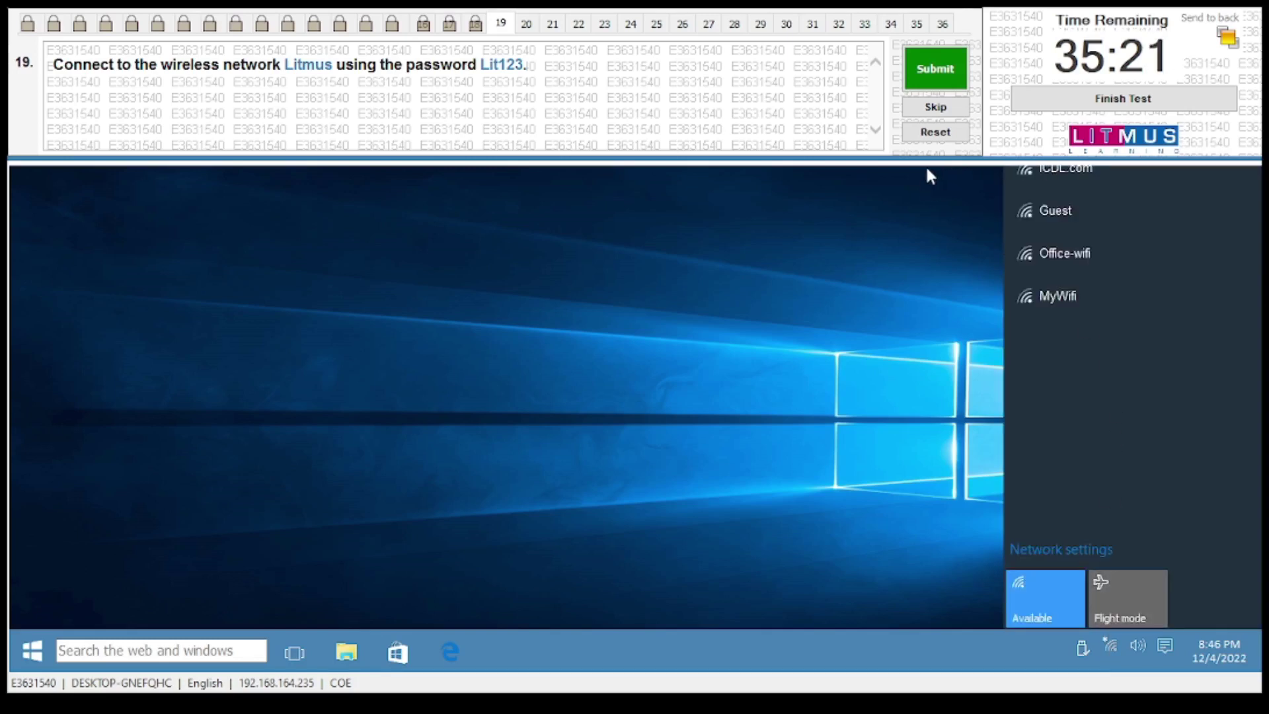
{"action": "left_click_drag", "start_coordinate": [852, 161], "coordinate": [854, 106]}
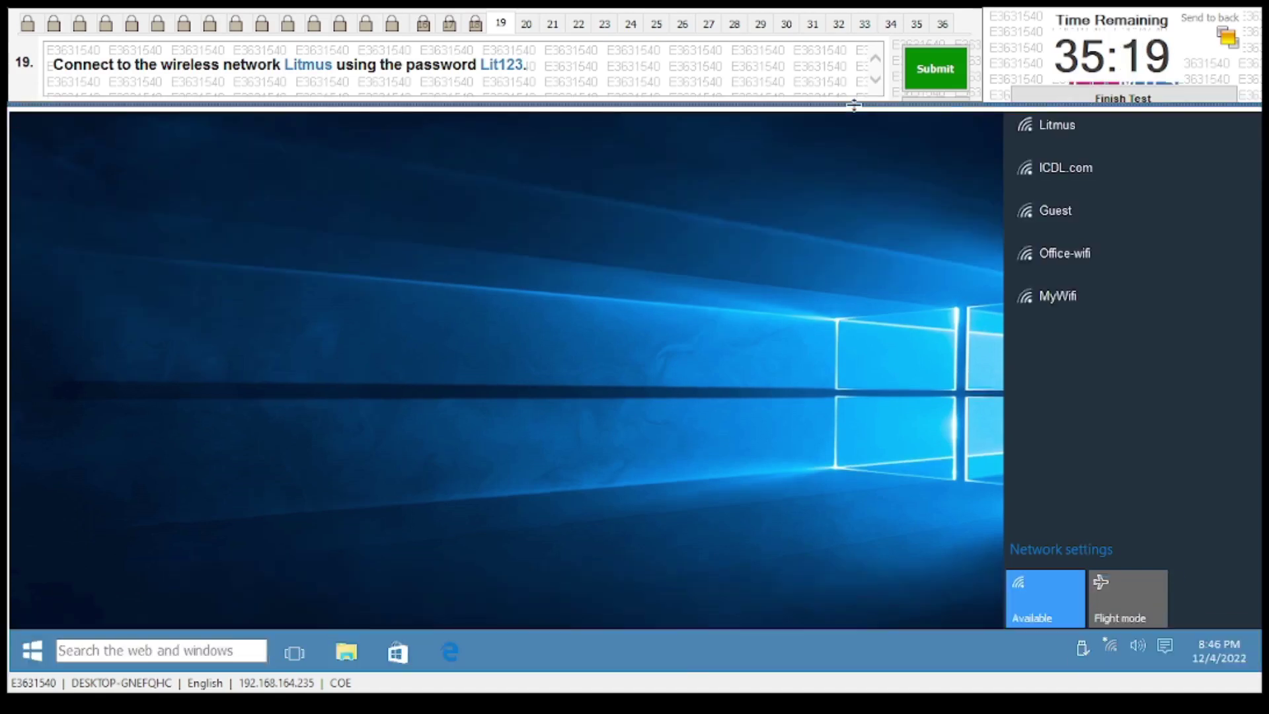
{"action": "left_click", "coordinate": [1058, 127]}
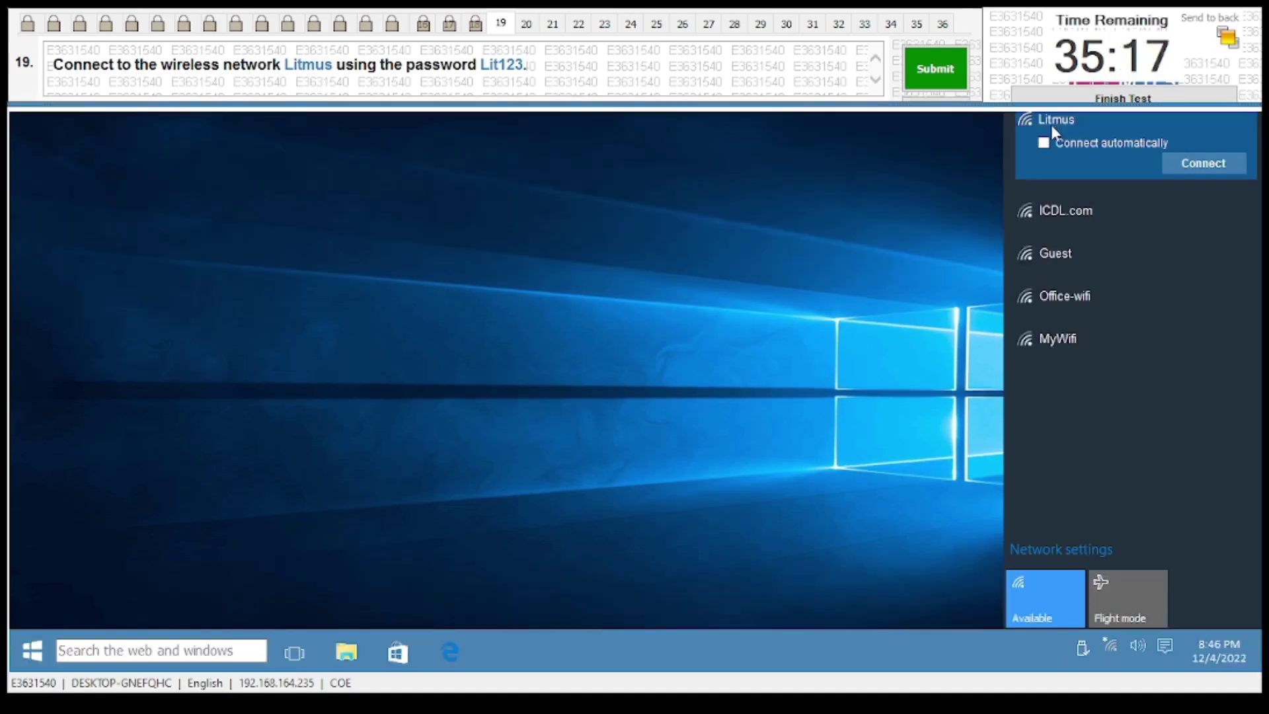
{"action": "left_click", "coordinate": [1190, 163]}
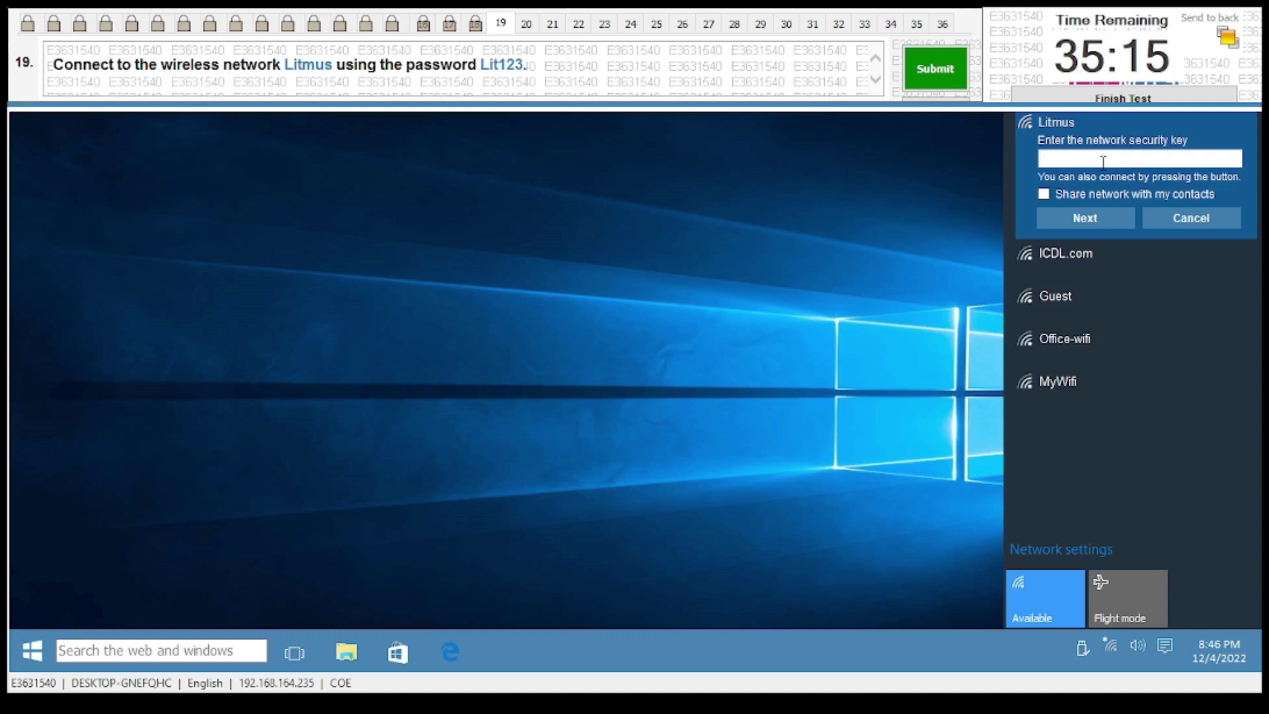
{"action": "type", "text": "Lit123"}
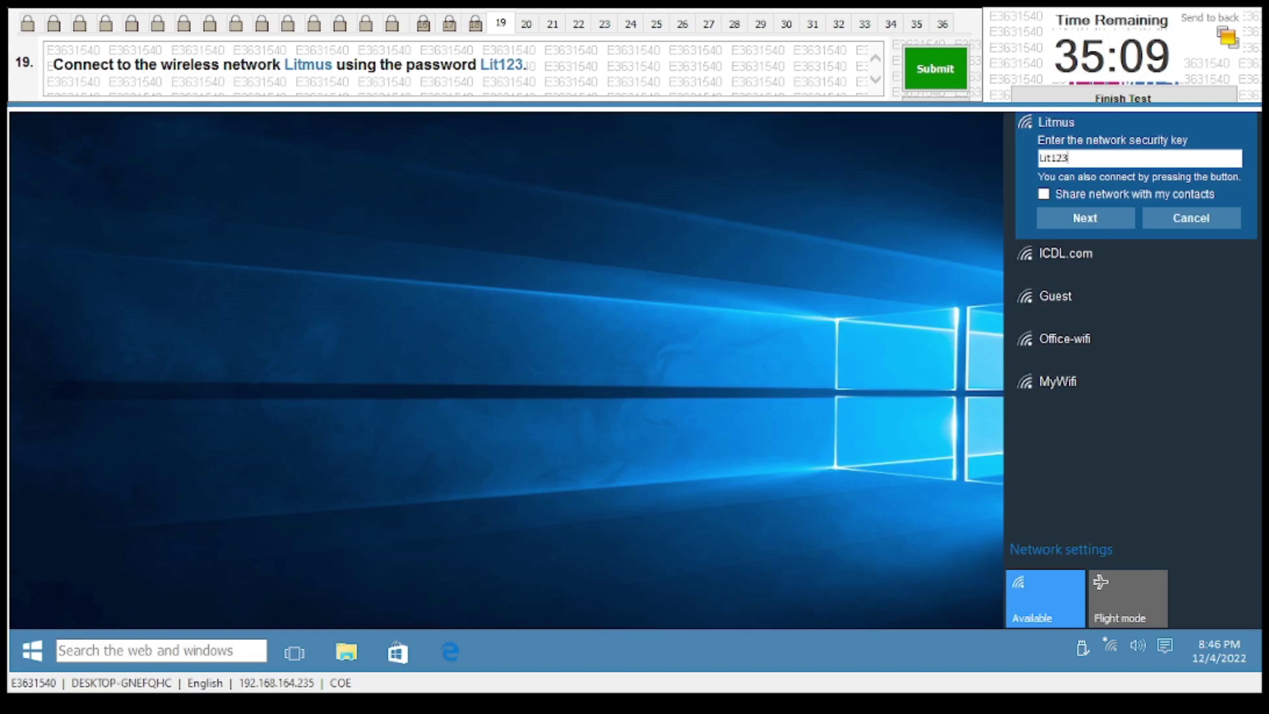
{"action": "left_click", "coordinate": [1093, 212]}
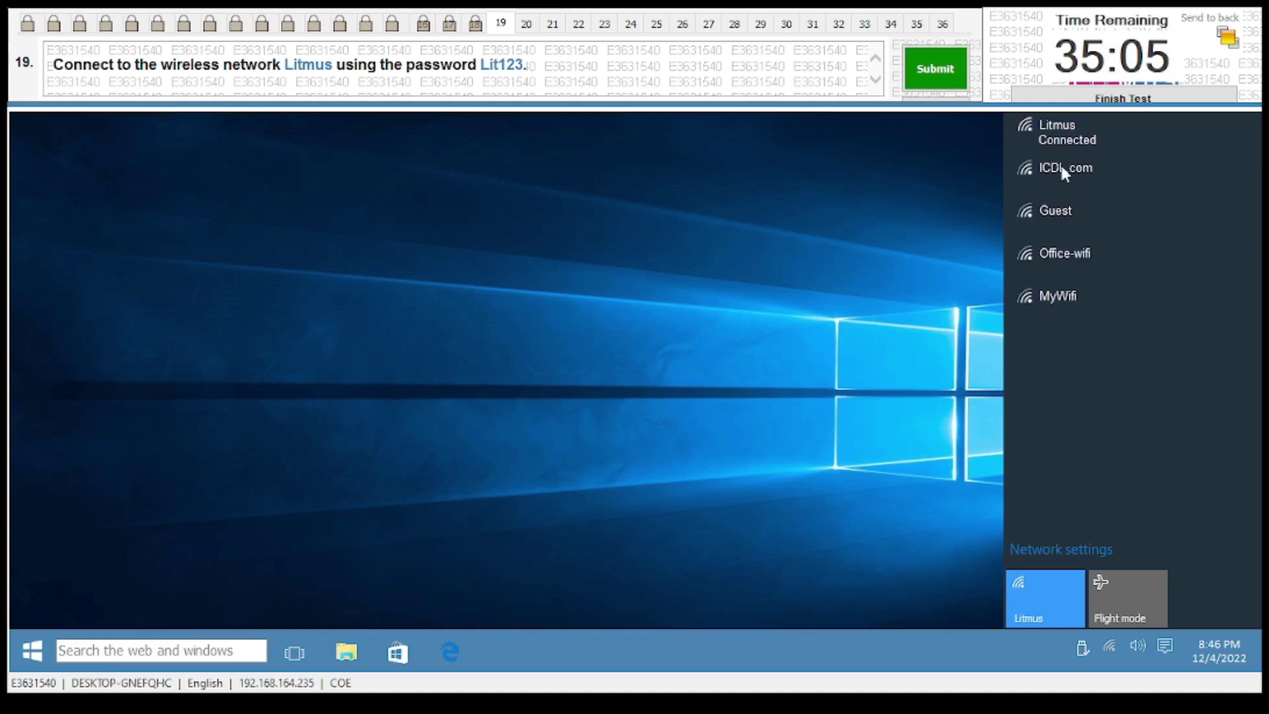
{"action": "left_click", "coordinate": [942, 78]}
{"action": "left_click", "coordinate": [699, 410]}
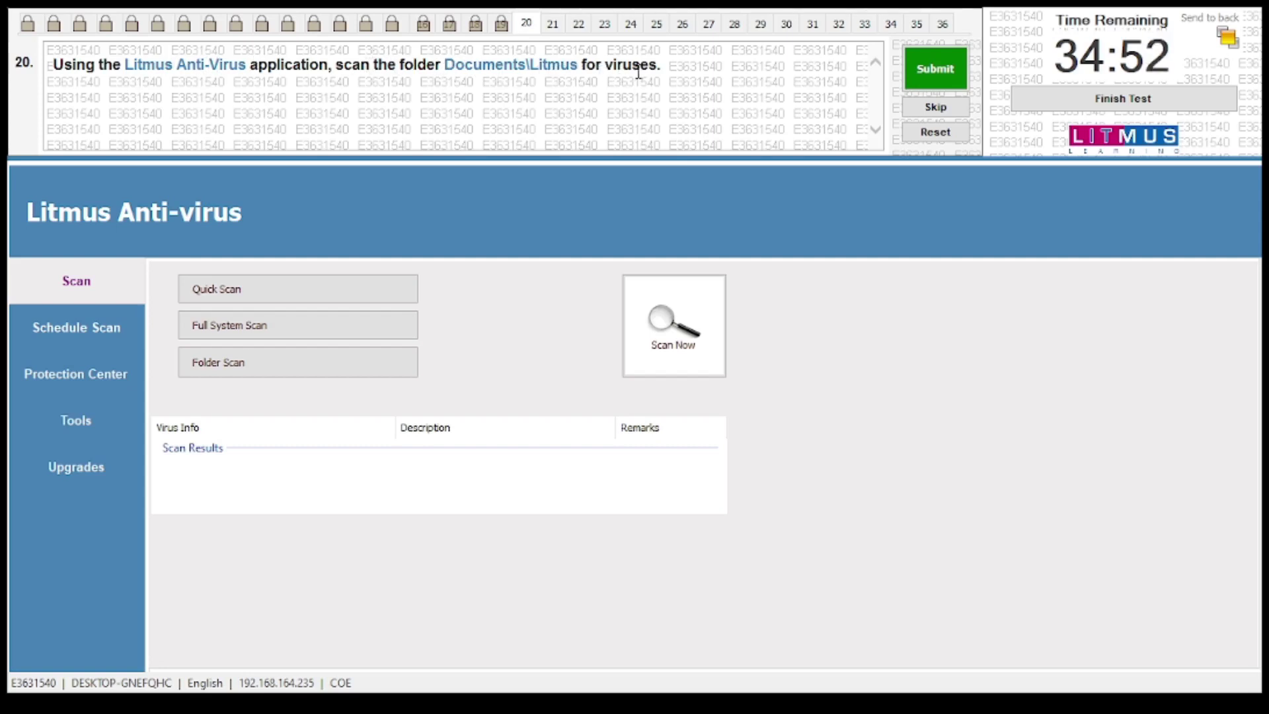
Run a folder scan on Documents\Litmus, dismiss the result message, and submit question 20
{"action": "left_click", "coordinate": [266, 368]}
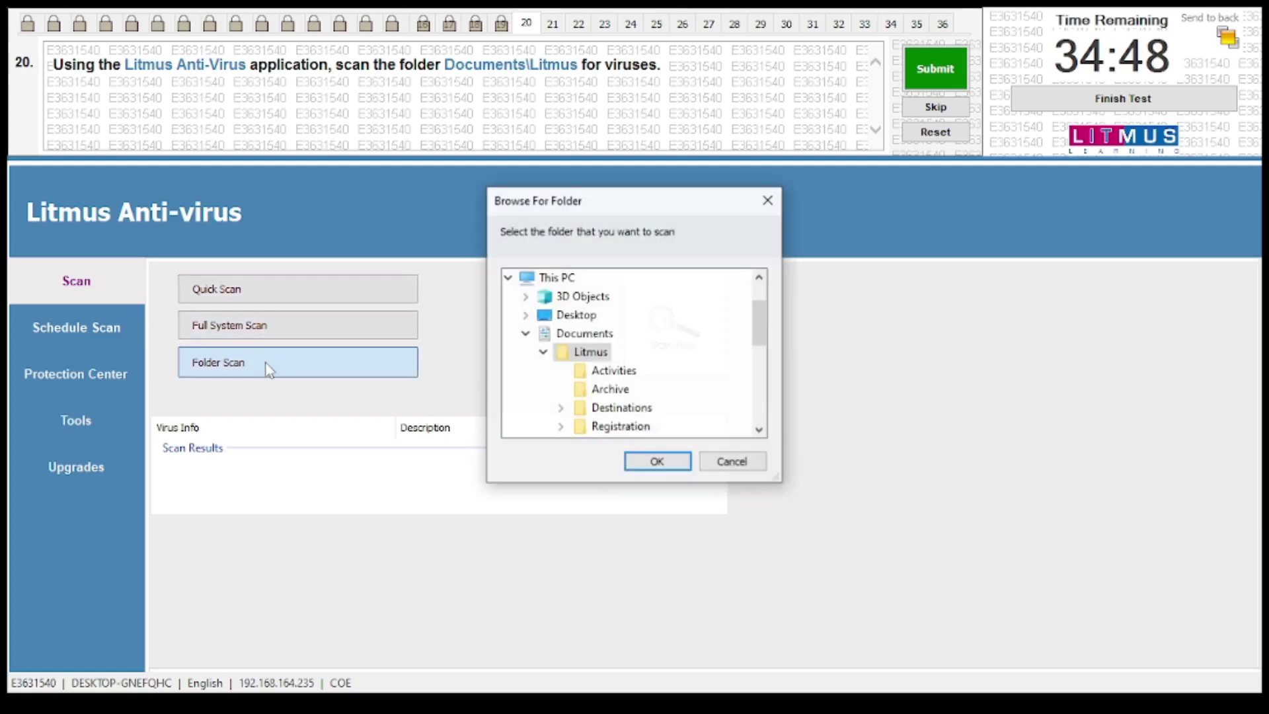
{"action": "scroll", "coordinate": [582, 334], "scroll_direction": "down", "scroll_amount": 1}
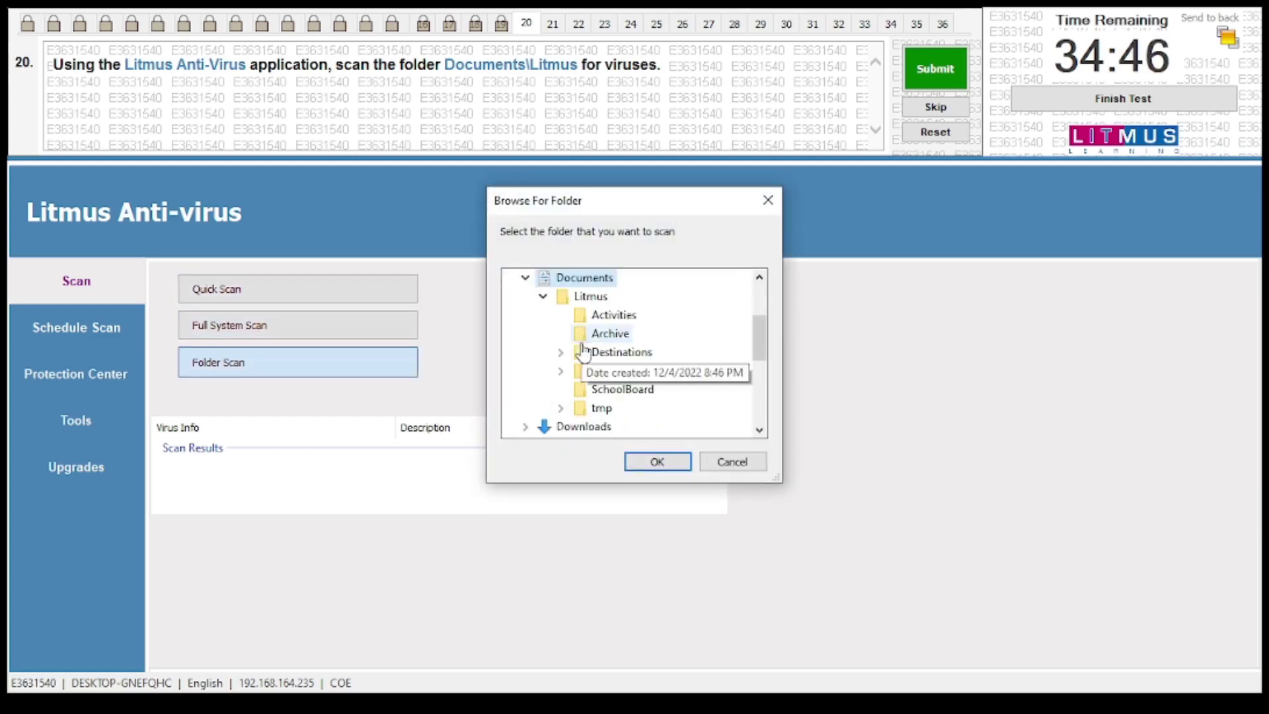
{"action": "left_click", "coordinate": [650, 467]}
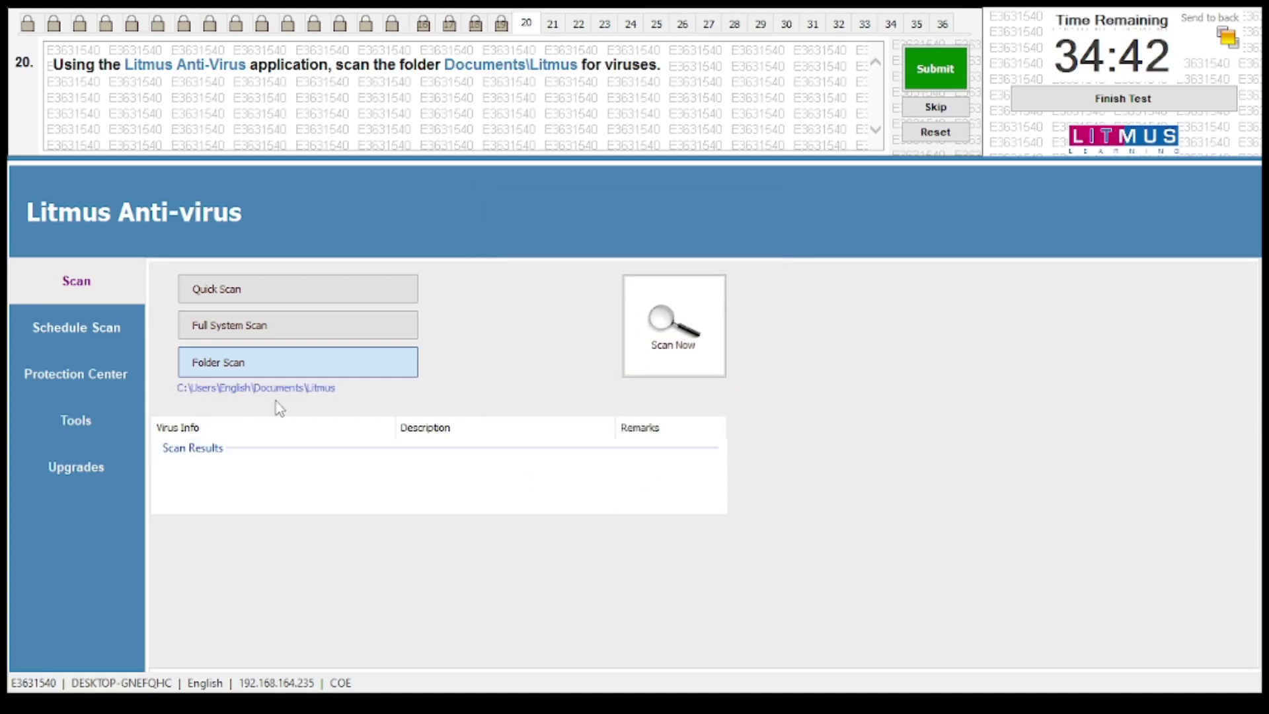
{"action": "left_click", "coordinate": [675, 351]}
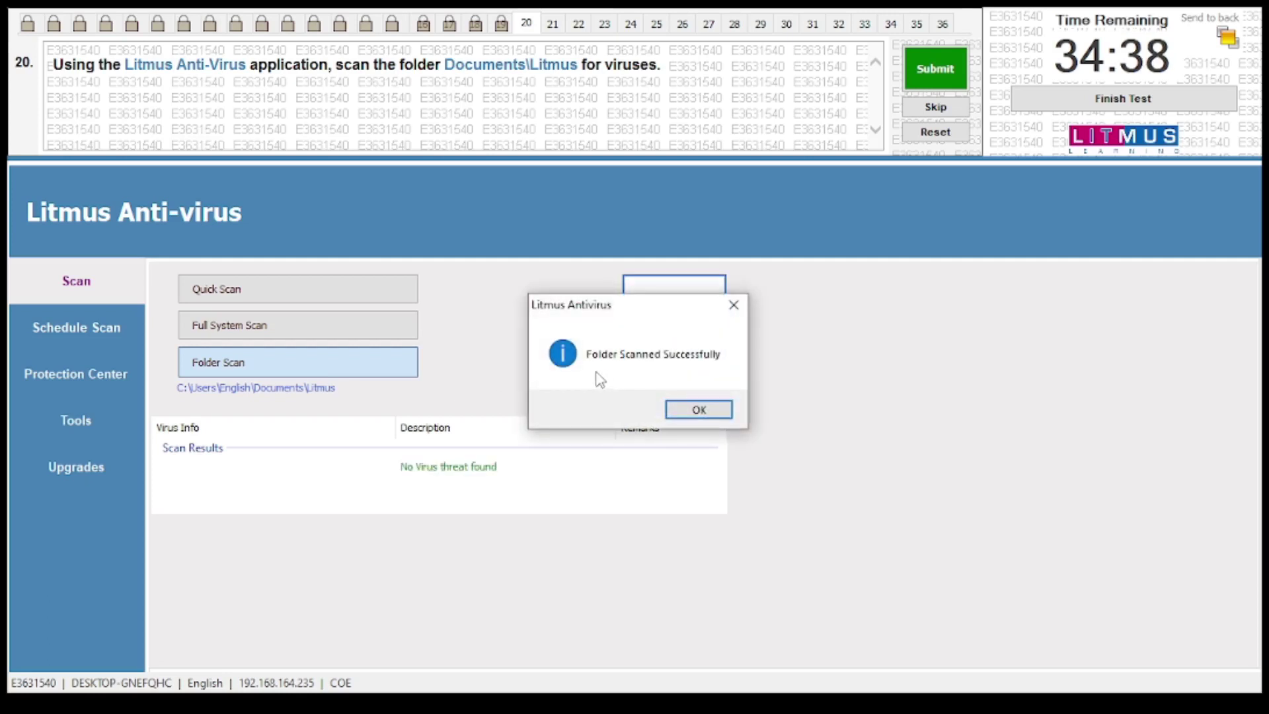
{"action": "left_click", "coordinate": [698, 410]}
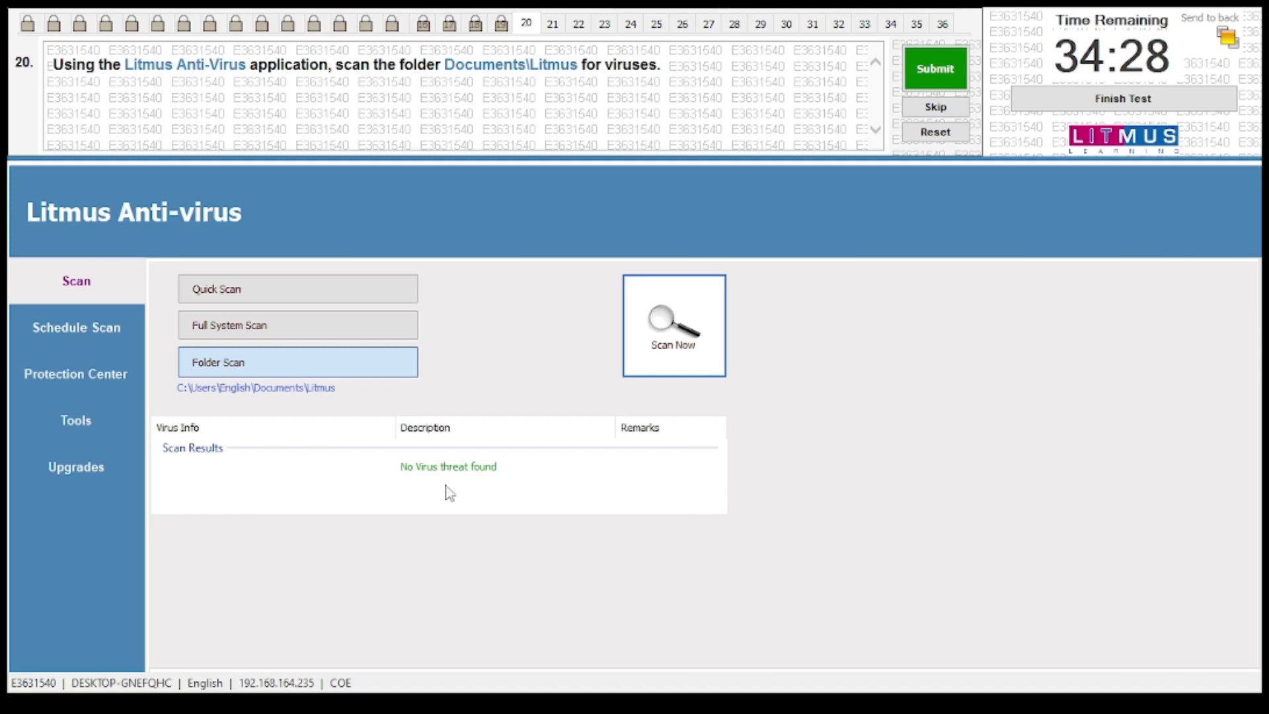
{"action": "left_click", "coordinate": [916, 74]}
{"action": "left_click", "coordinate": [692, 408]}
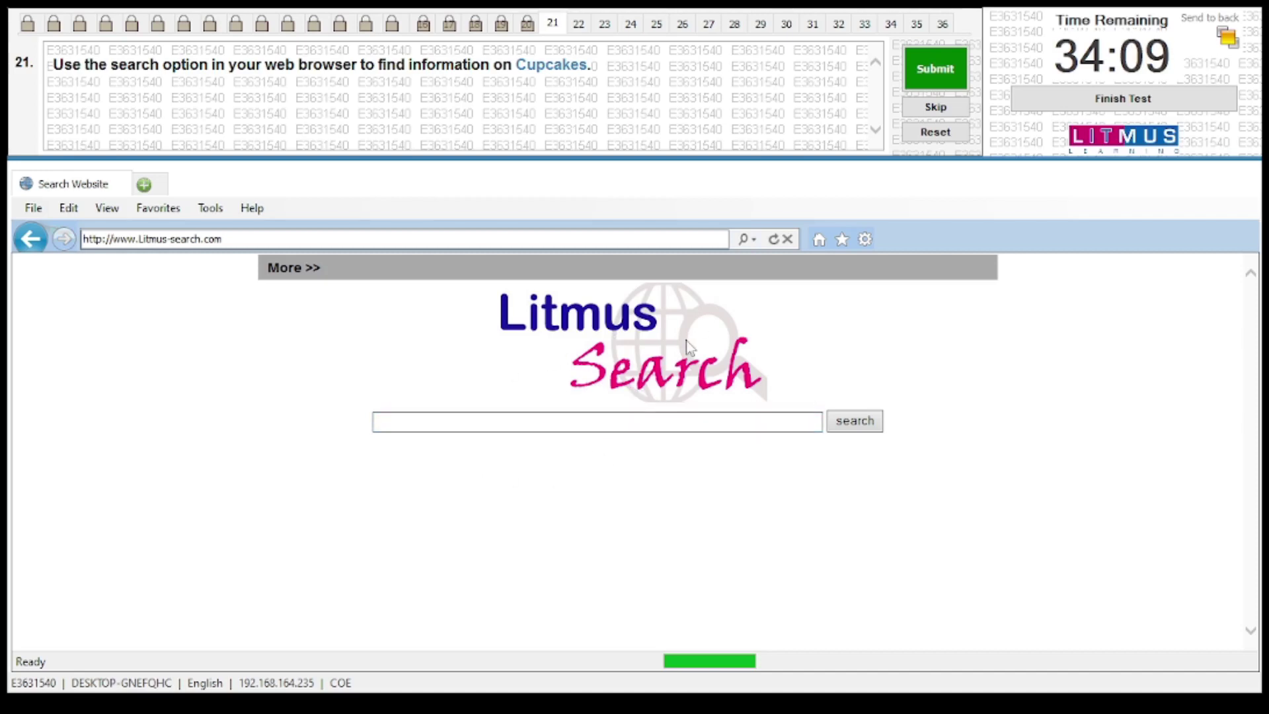
Search Litmus Search for 'Cupcakes' and submit the results as the answer
{"action": "left_click", "coordinate": [753, 243]}
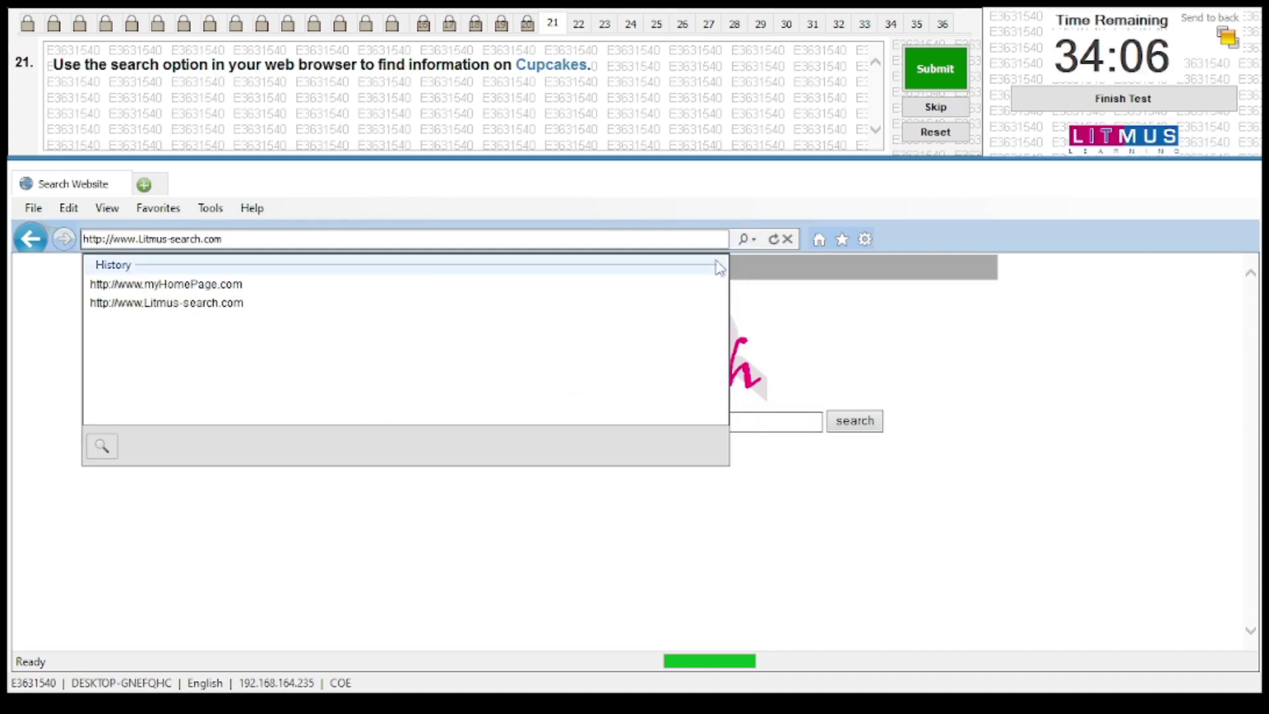
{"action": "left_click", "coordinate": [104, 447]}
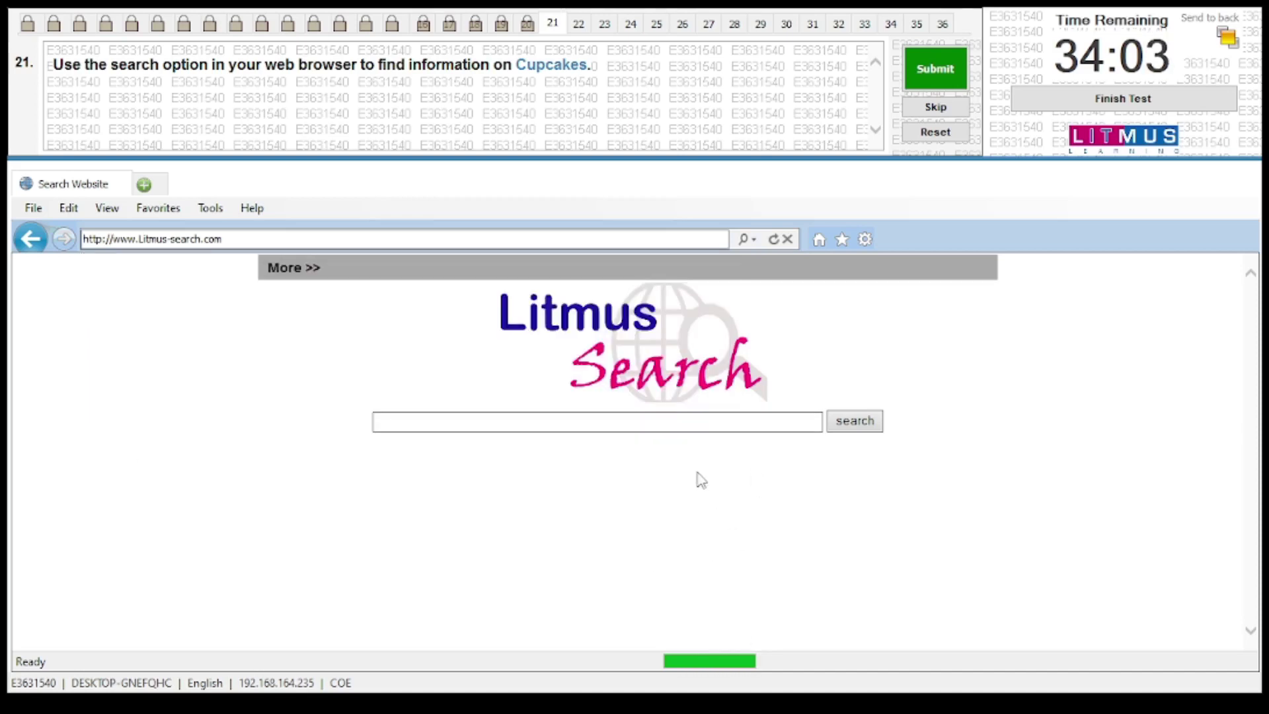
{"action": "left_click", "coordinate": [698, 422]}
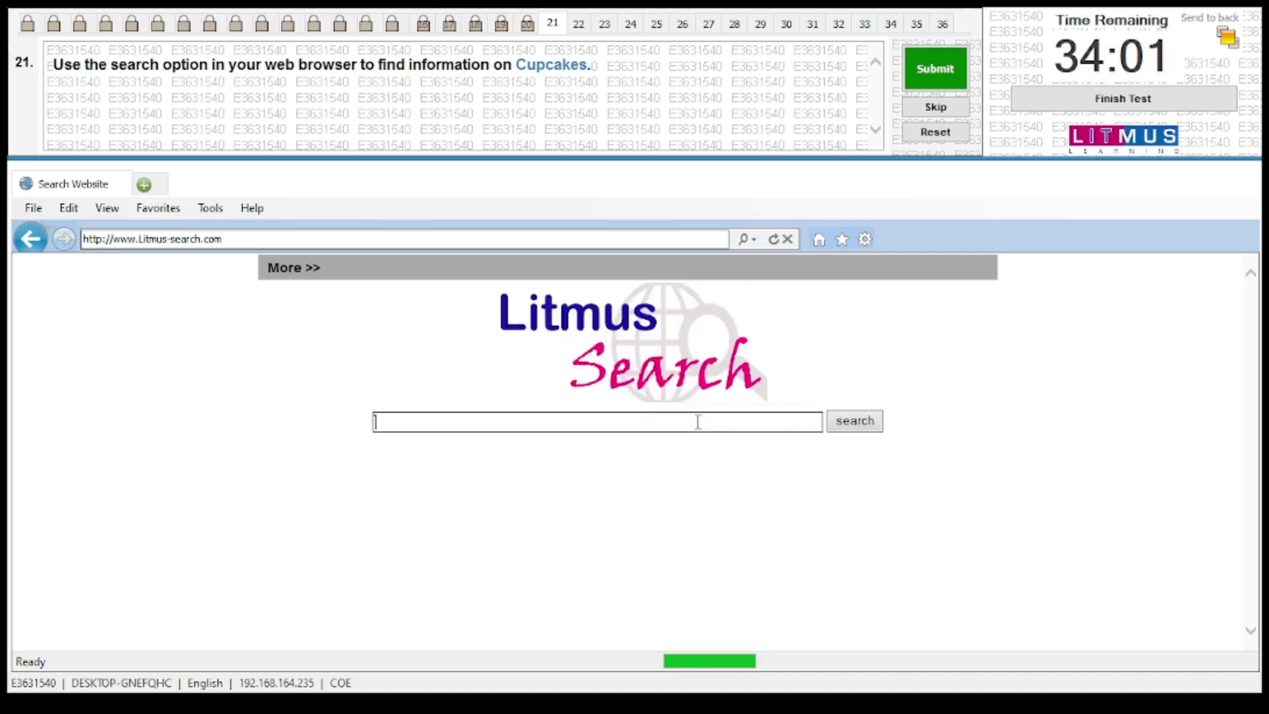
{"action": "key", "text": "BackSpace"}
{"action": "type", "text": "Cup"}
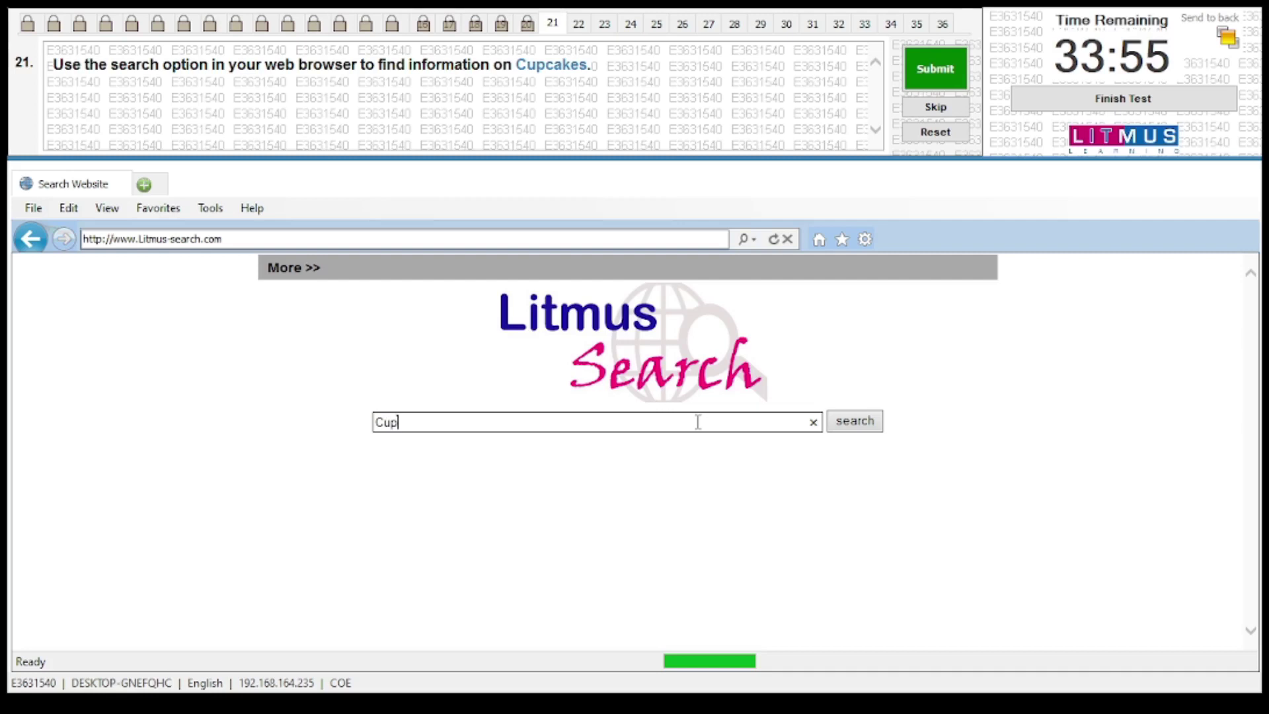
{"action": "type", "text": "cak"}
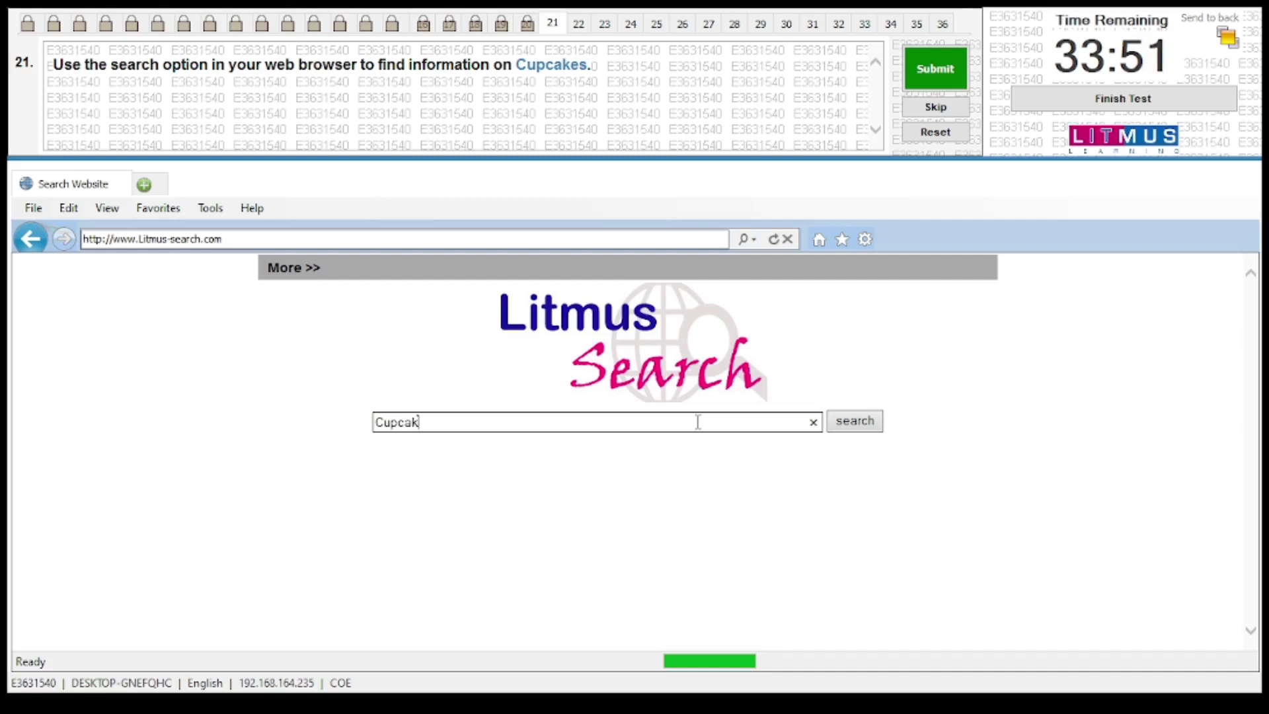
{"action": "type", "text": "es"}
{"action": "left_click", "coordinate": [870, 421]}
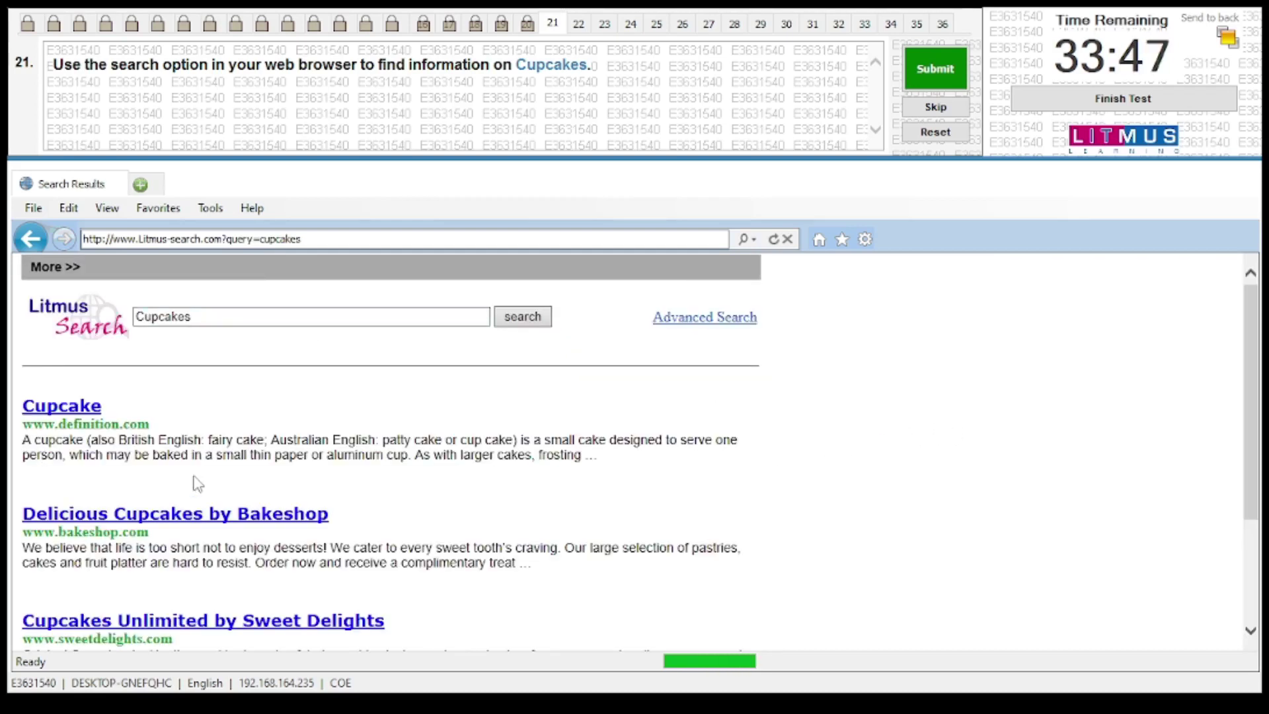
{"action": "left_click", "coordinate": [926, 71]}
{"action": "left_click", "coordinate": [665, 404]}
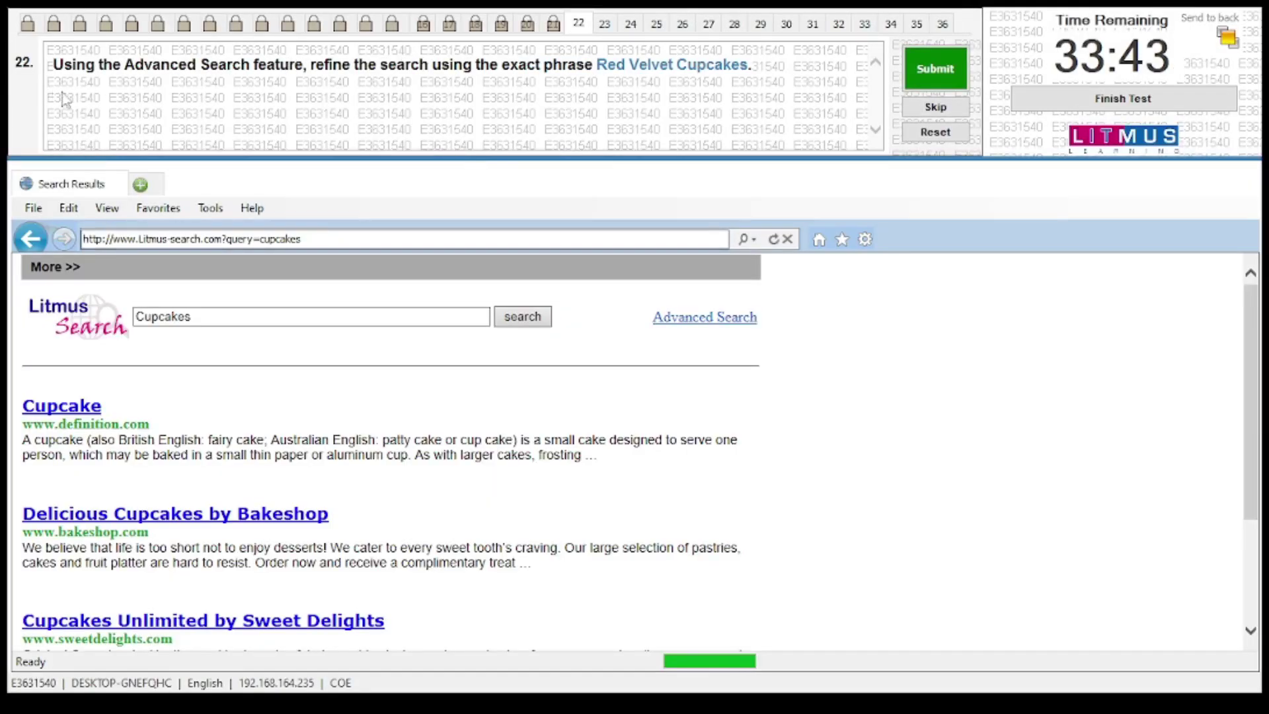
Run an Advanced Search for the exact phrase 'Red Velvet Cupcakes' and submit the answer
{"action": "left_click", "coordinate": [699, 323]}
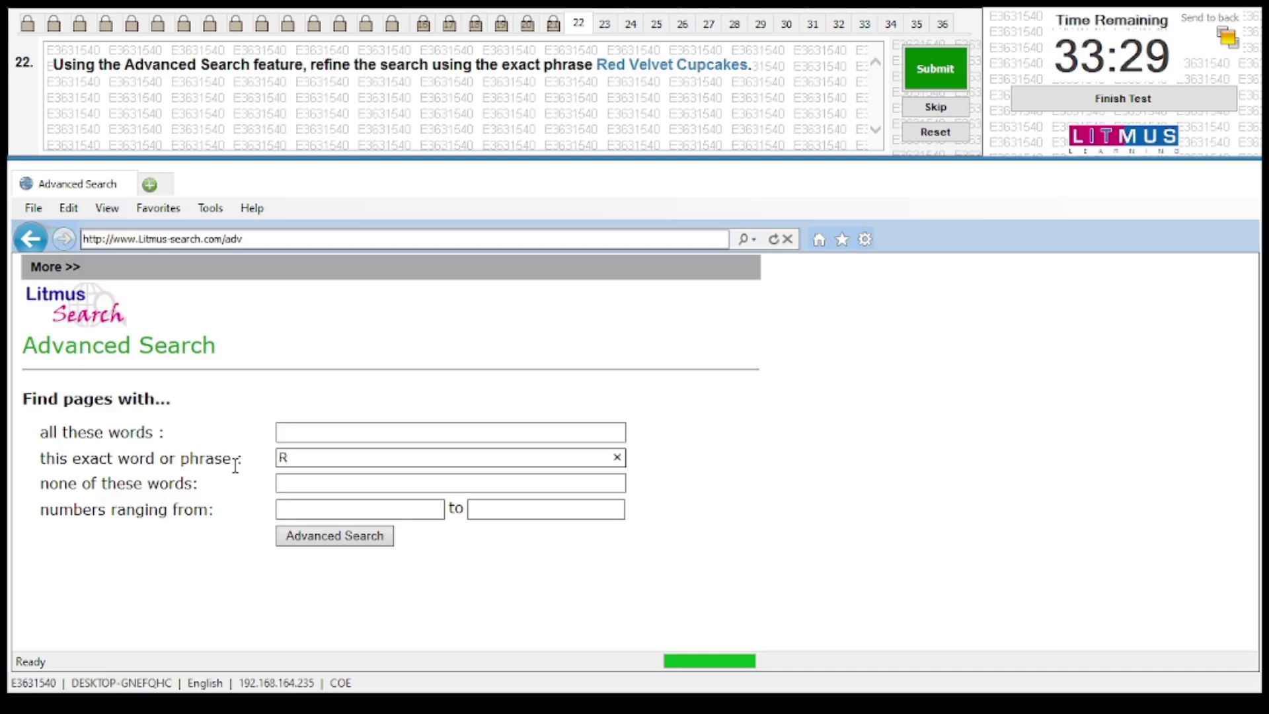
{"action": "type", "text": "d Vel"}
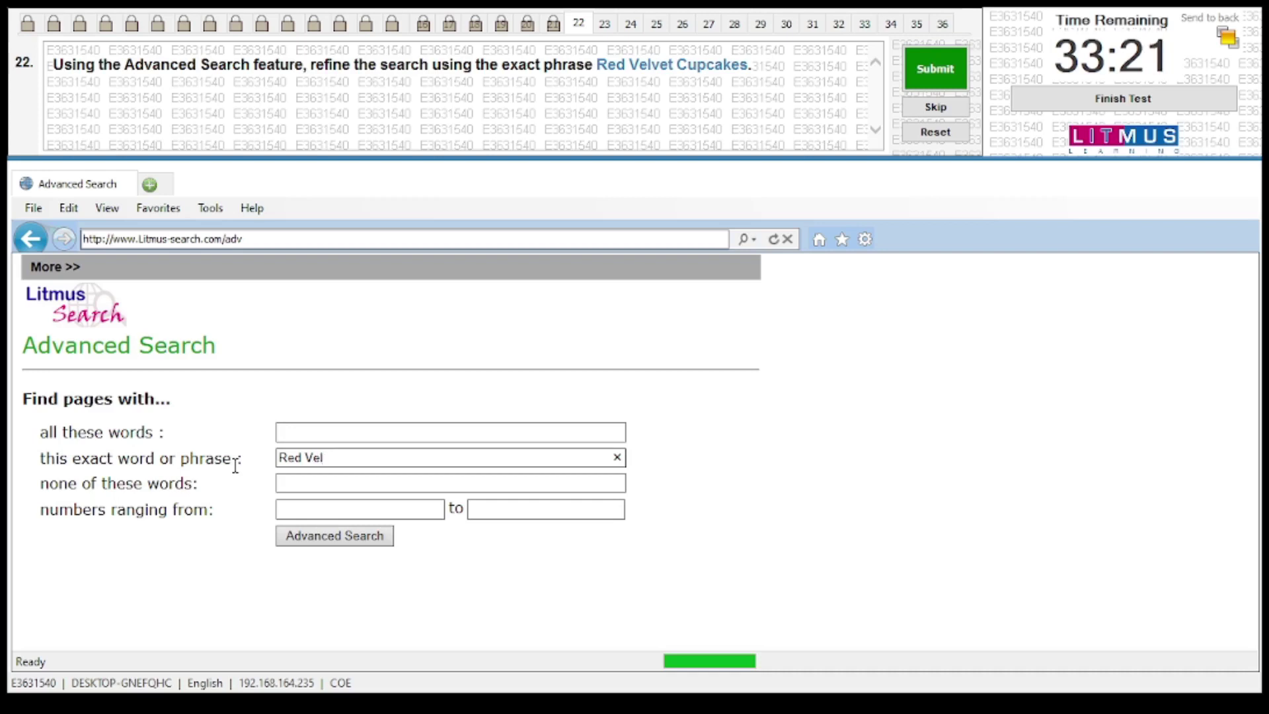
{"action": "type", "text": "vet C"}
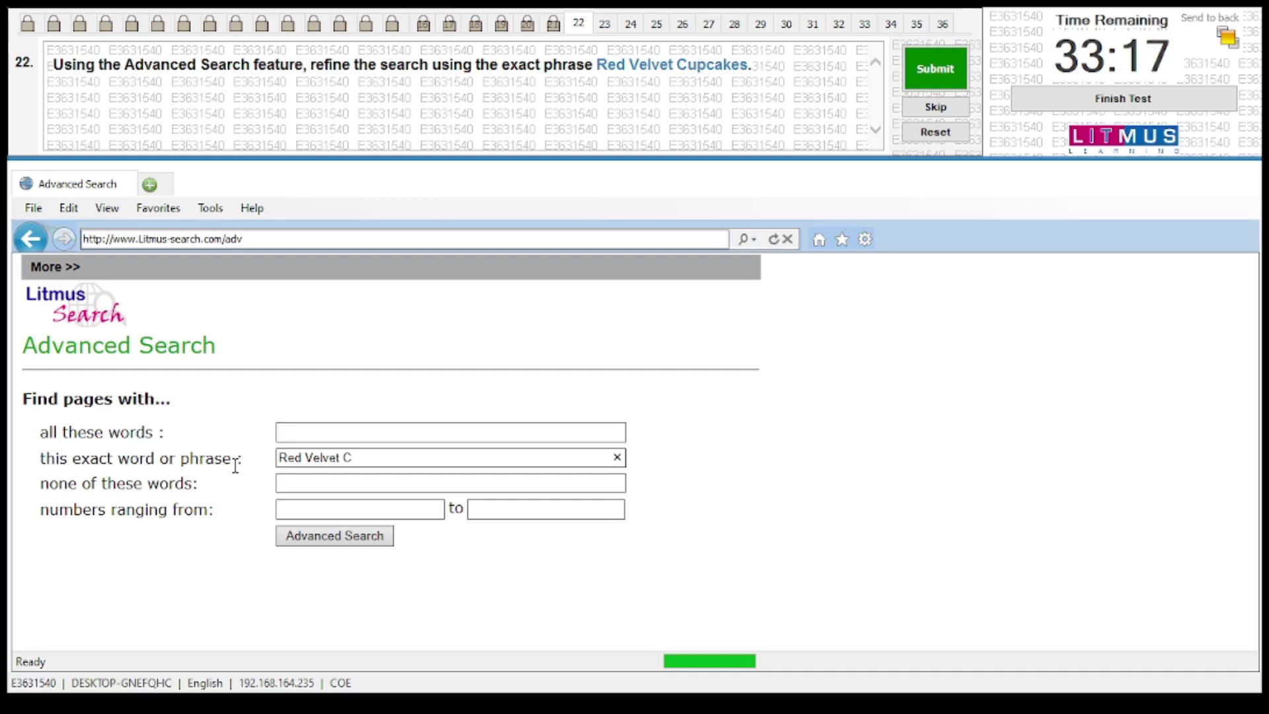
{"action": "type", "text": "upcakes"}
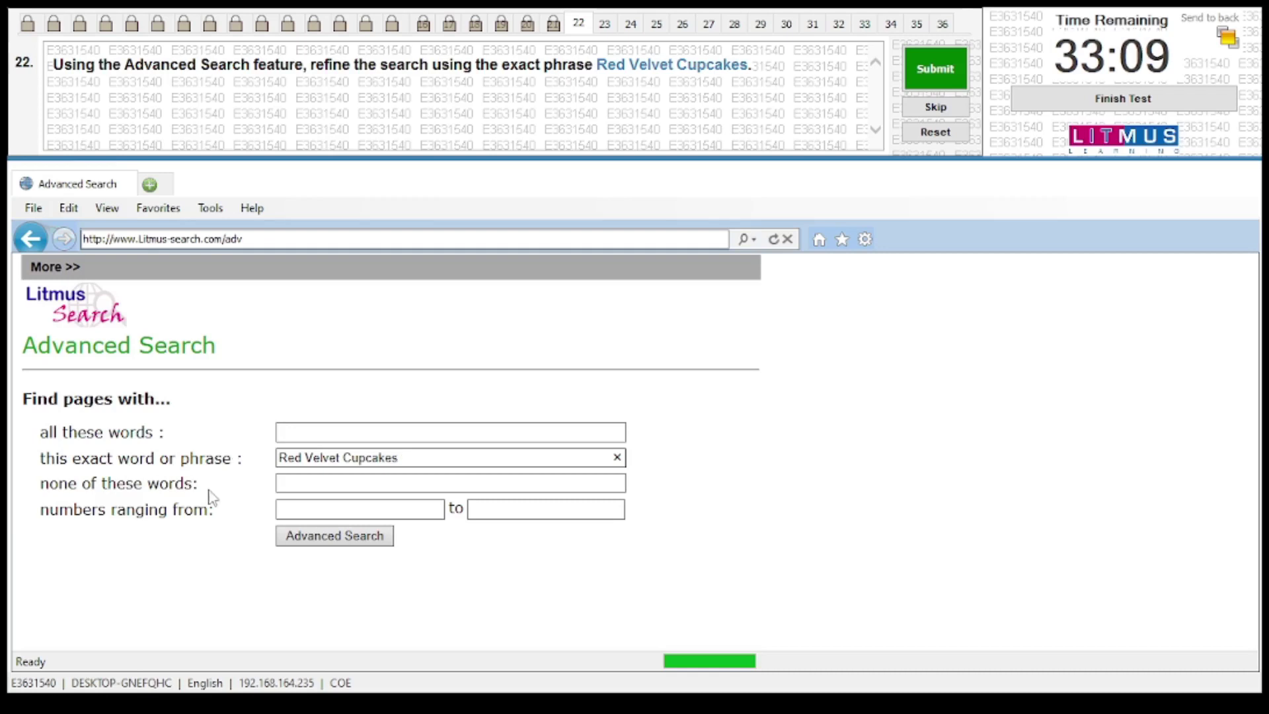
{"action": "left_click", "coordinate": [364, 538]}
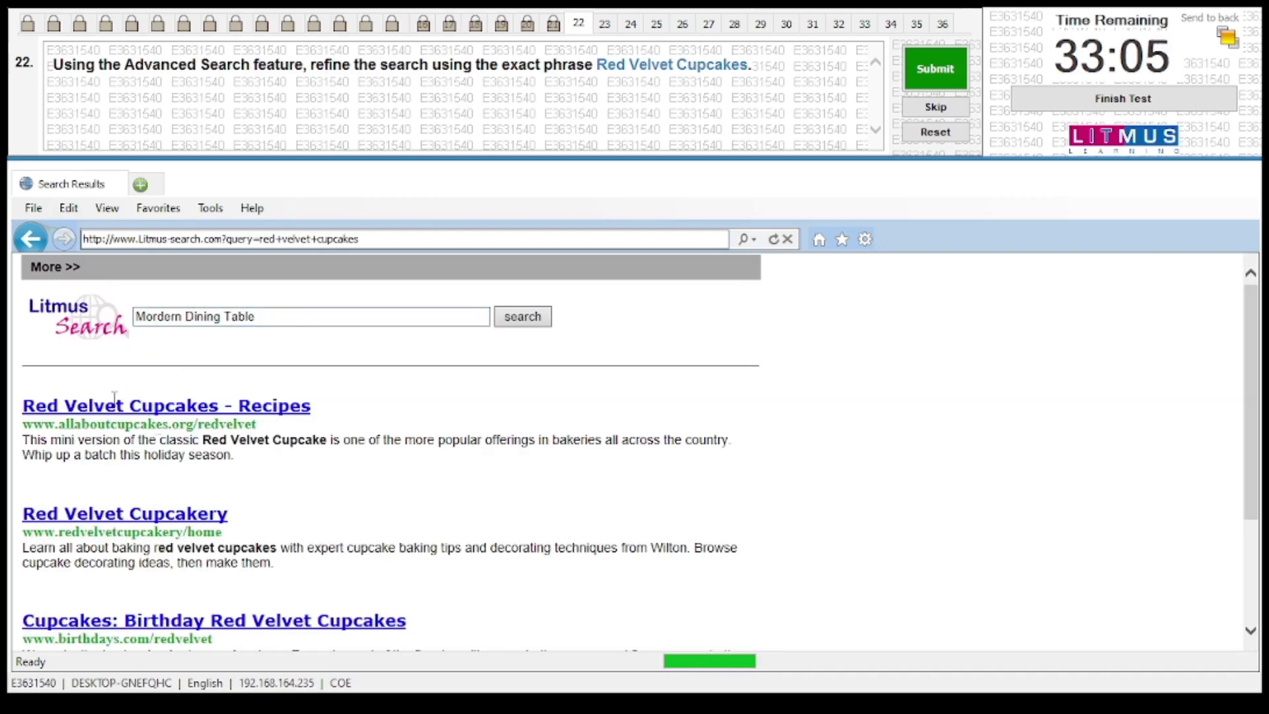
{"action": "left_click", "coordinate": [942, 67]}
{"action": "left_click", "coordinate": [689, 405]}
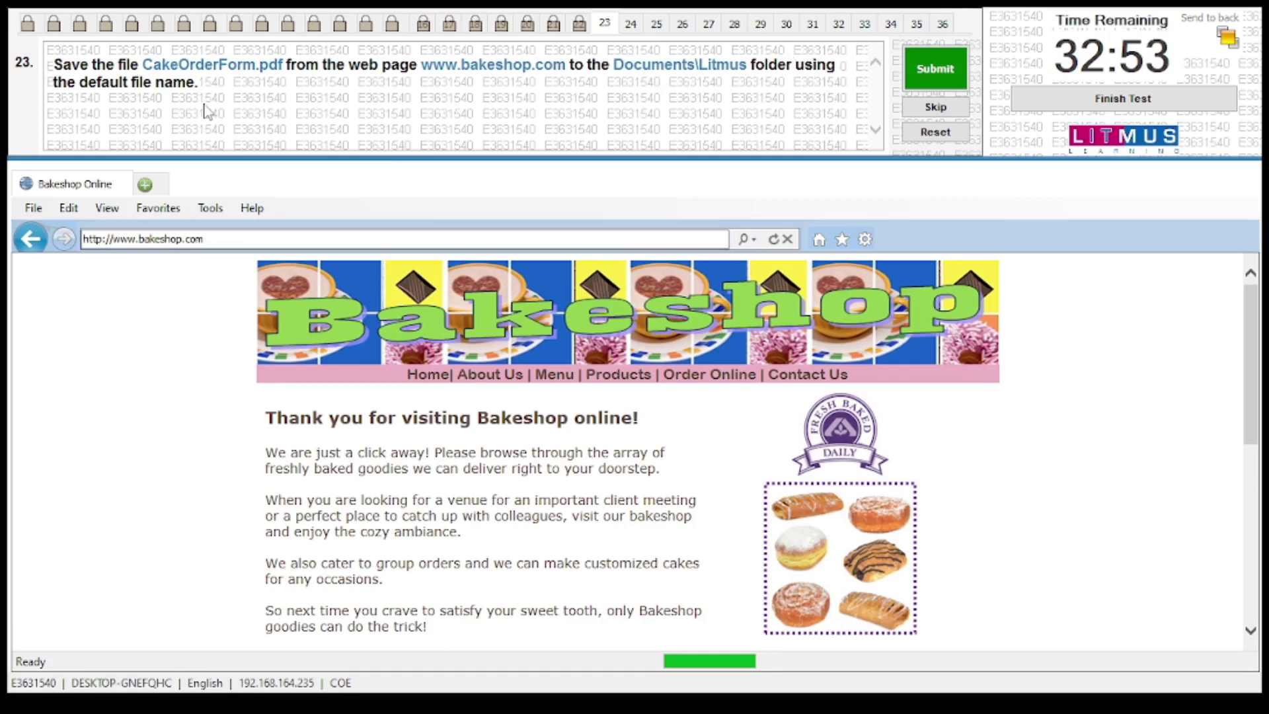
Save the cake order PDF as CakeOrderForm.pdf into Documents\Litmus and submit the answer
{"action": "scroll", "coordinate": [567, 368], "scroll_direction": "down", "scroll_amount": 1}
{"action": "scroll", "coordinate": [569, 368], "scroll_direction": "down", "scroll_amount": 7}
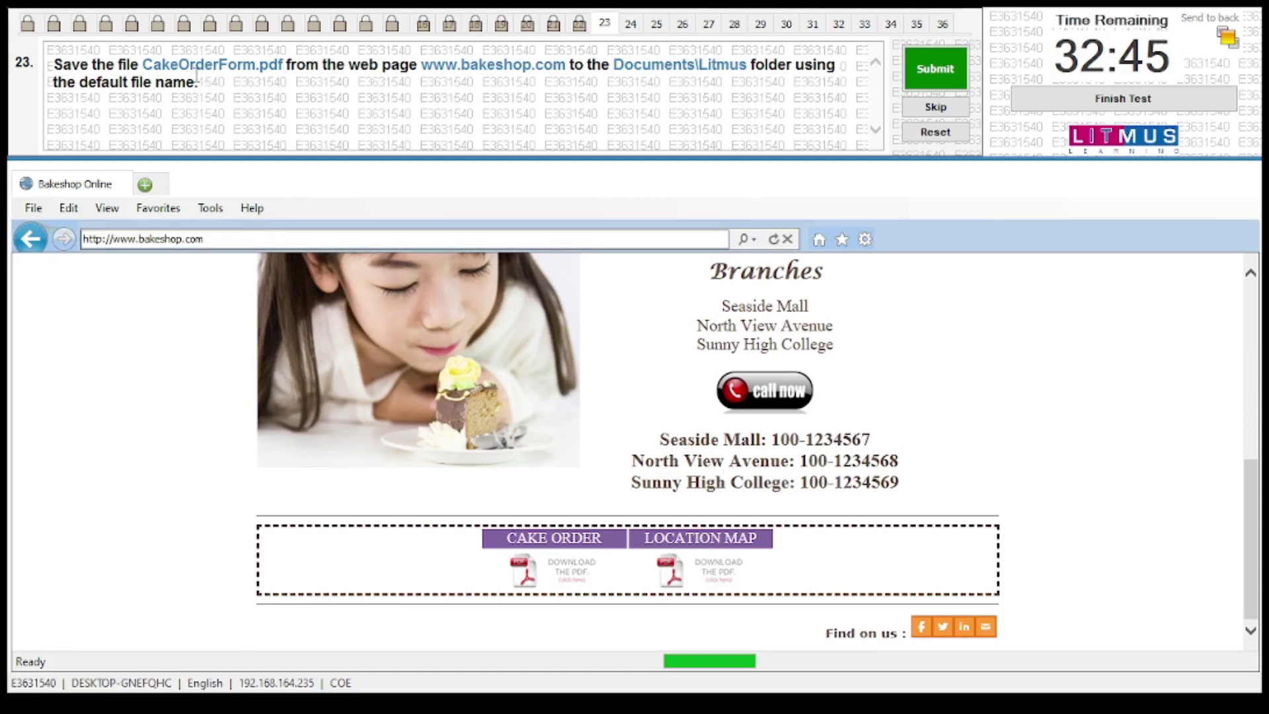
{"action": "left_click", "coordinate": [523, 568]}
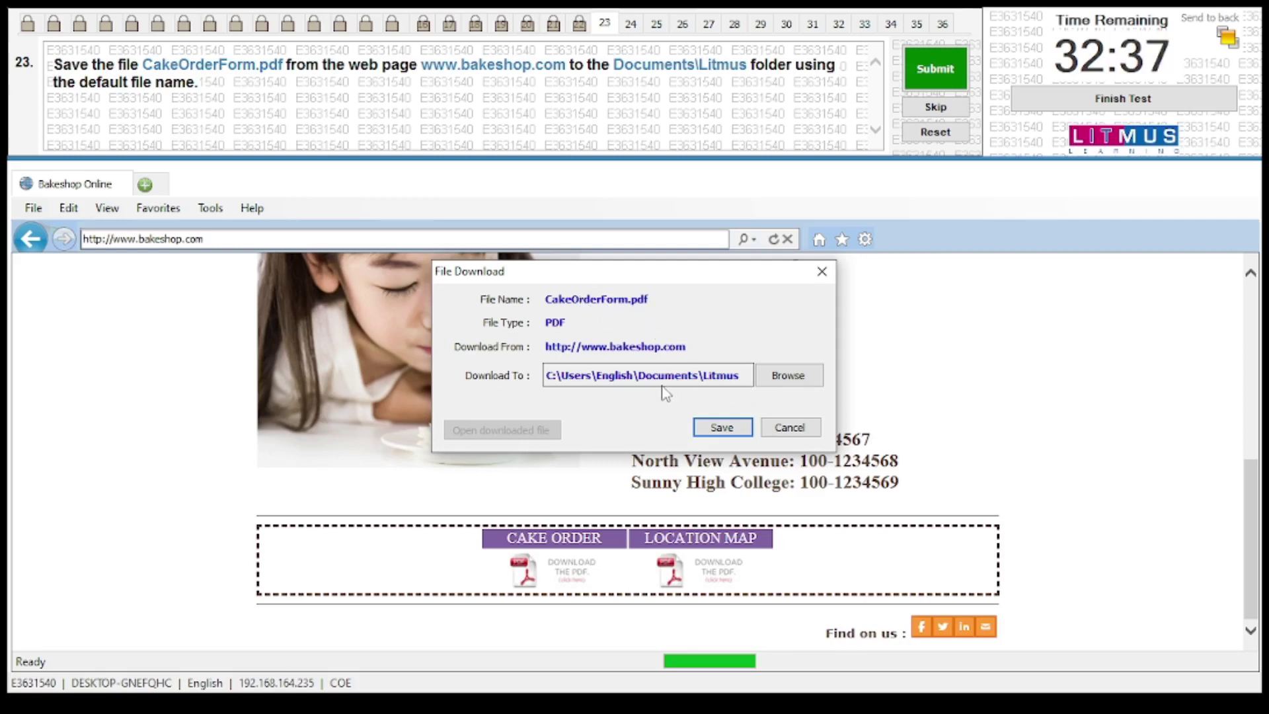
{"action": "left_click", "coordinate": [787, 375]}
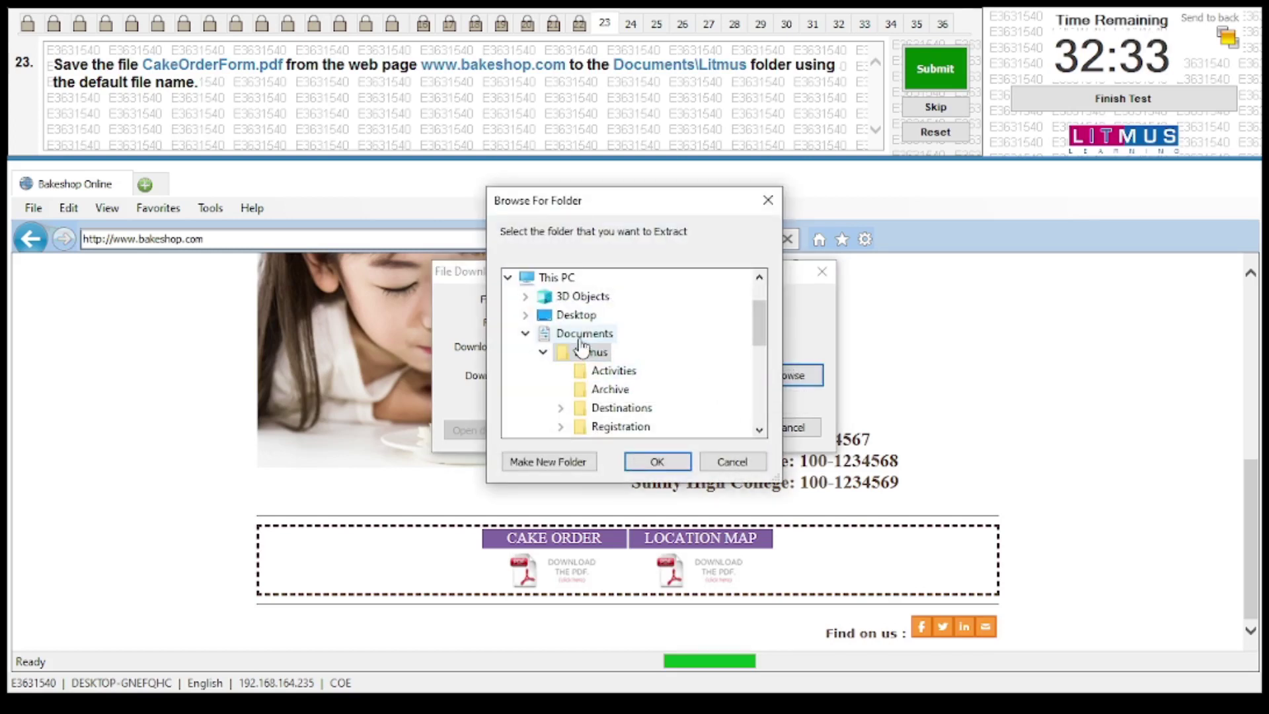
{"action": "left_click", "coordinate": [657, 462]}
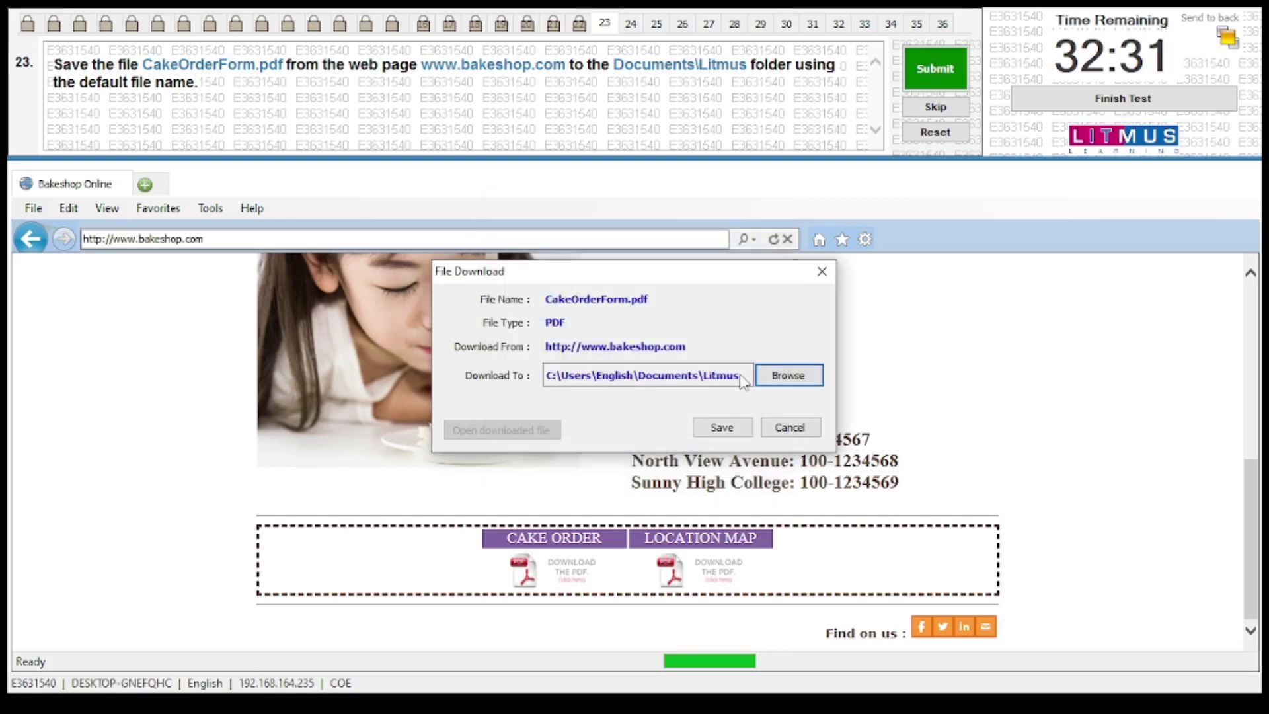
{"action": "left_click", "coordinate": [722, 426]}
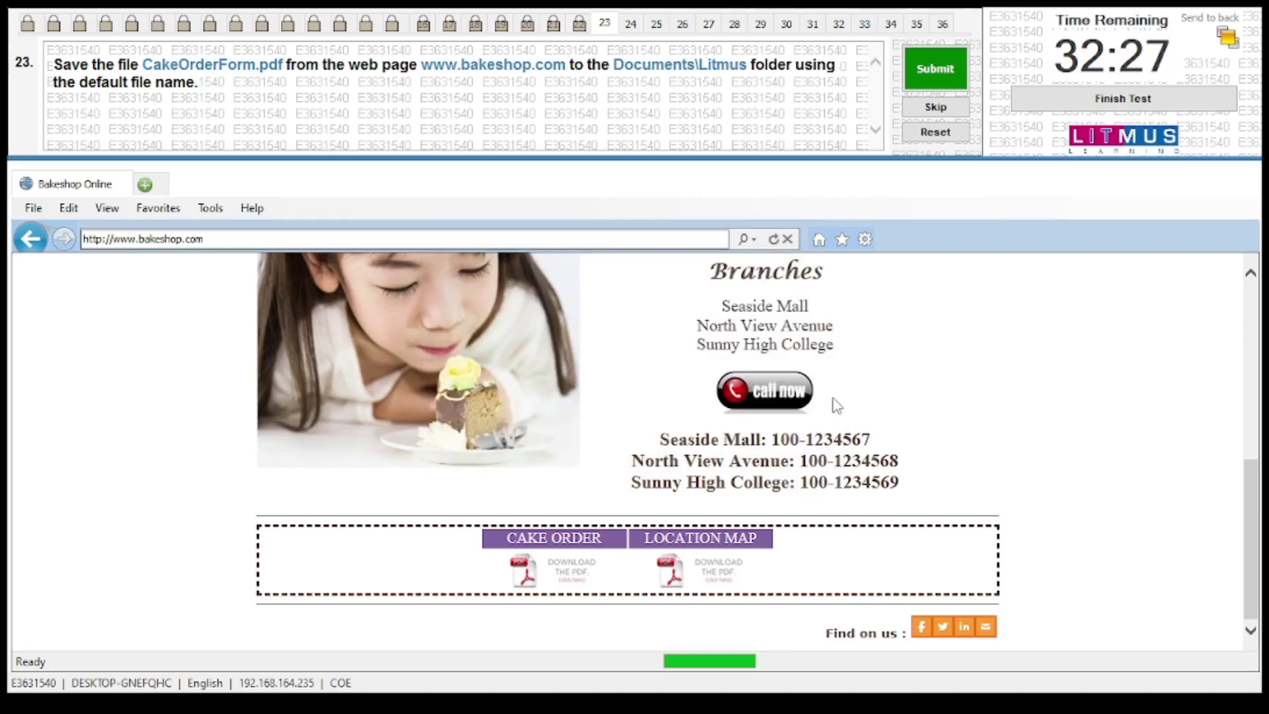
{"action": "left_click", "coordinate": [916, 63]}
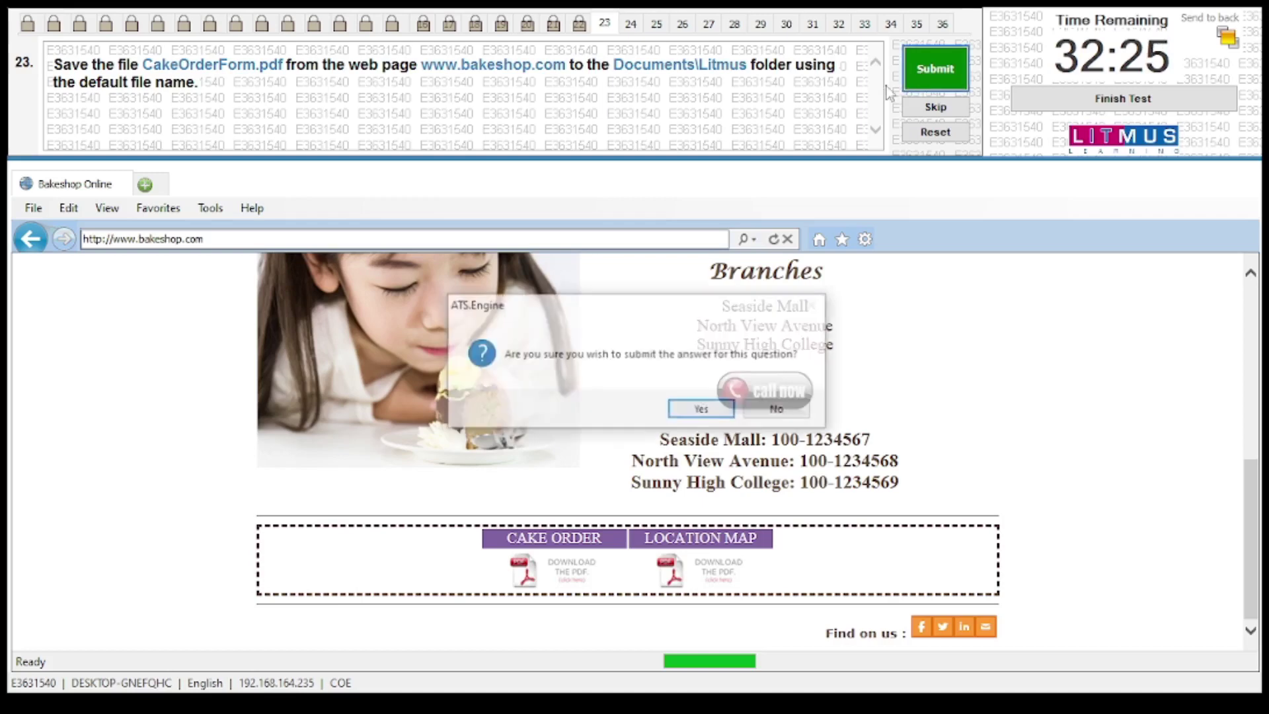
{"action": "left_click", "coordinate": [697, 418]}
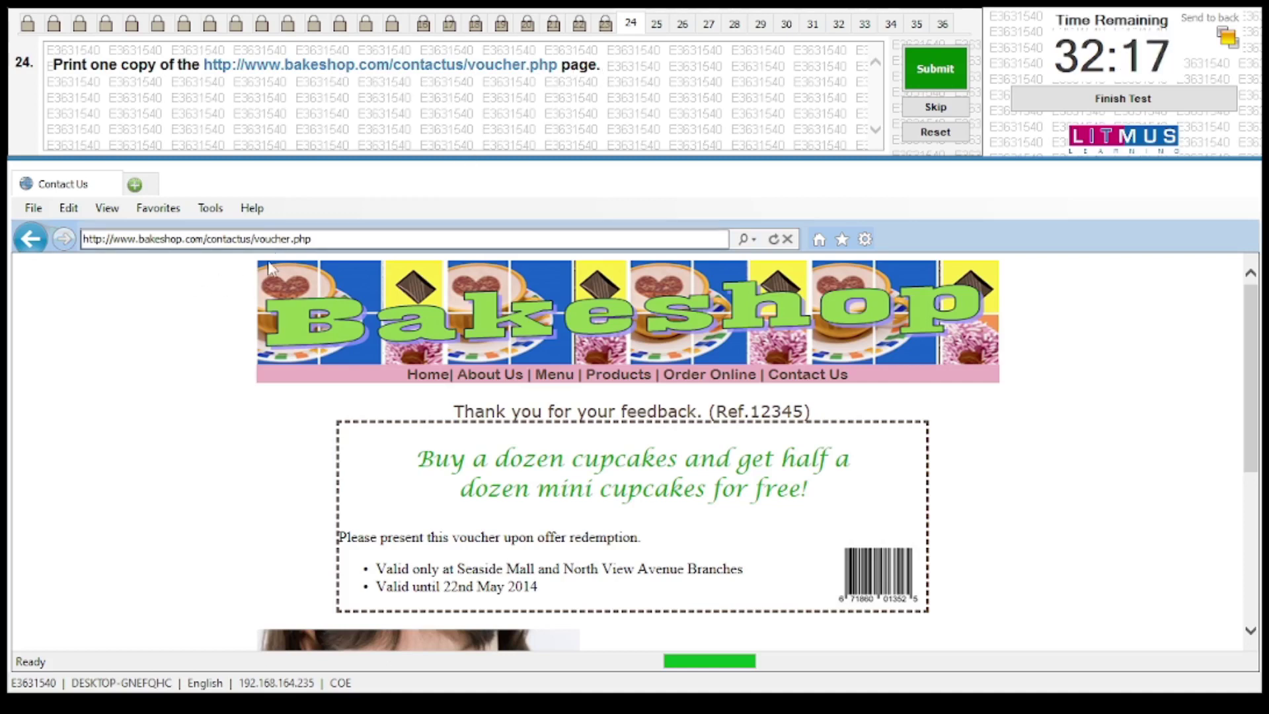
Print one copy of the voucher page from the File menu and submit question 24
{"action": "left_click", "coordinate": [33, 209]}
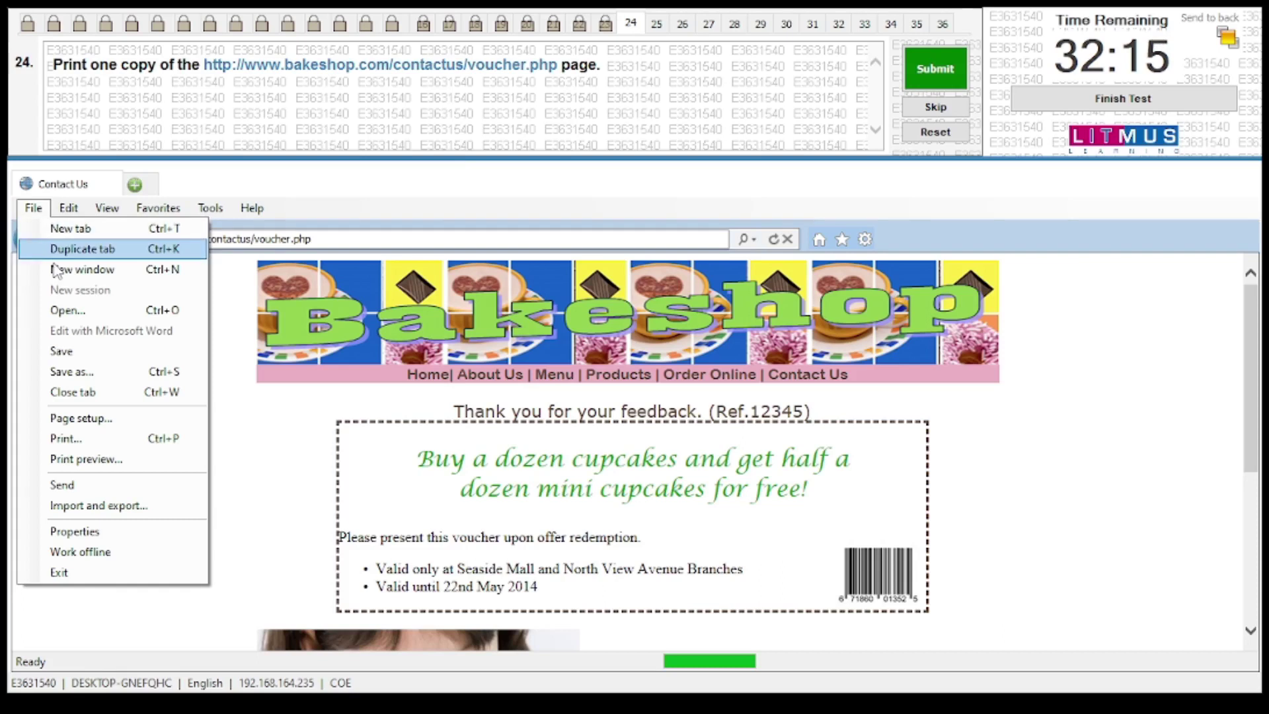
{"action": "left_click", "coordinate": [84, 441]}
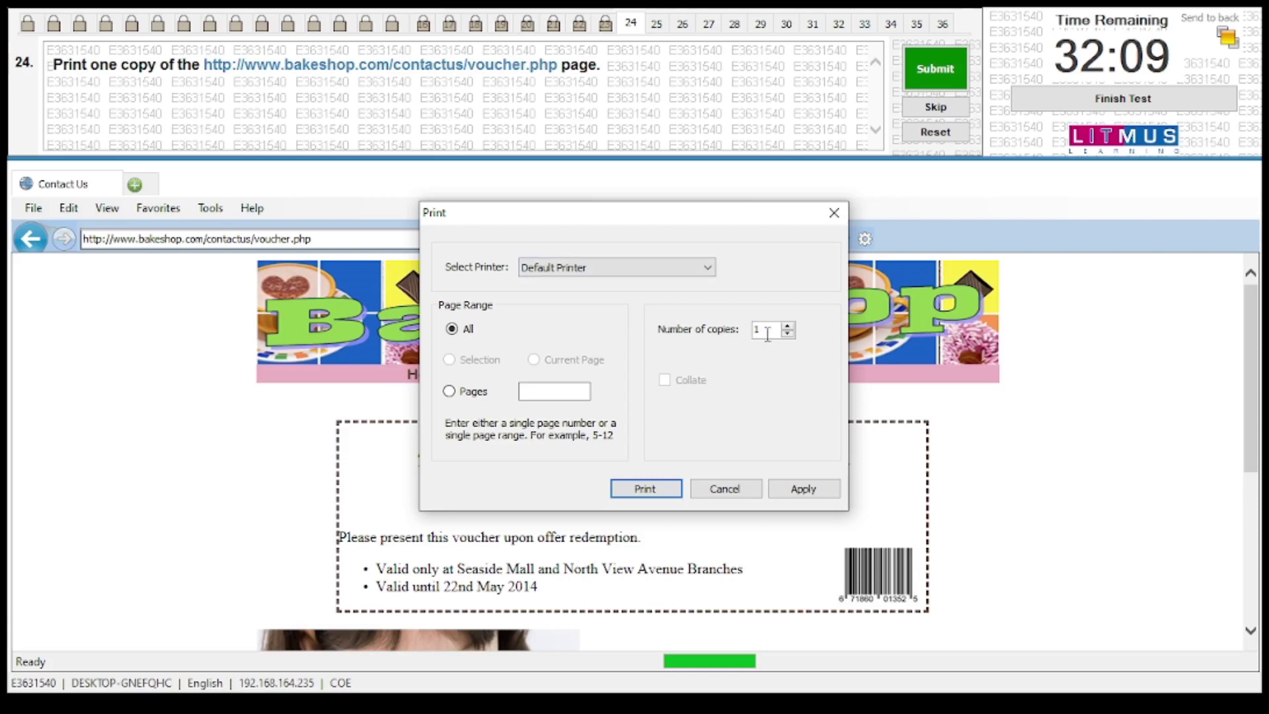
{"action": "left_click", "coordinate": [660, 489]}
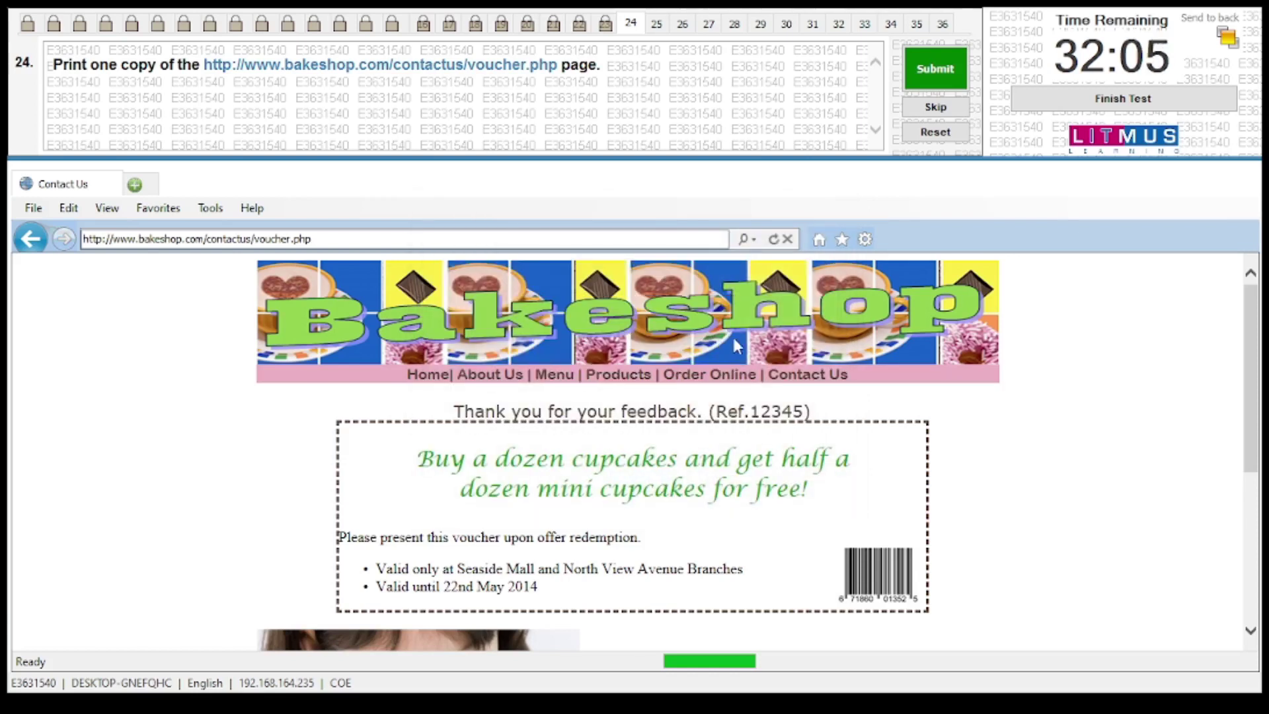
{"action": "left_click", "coordinate": [945, 52]}
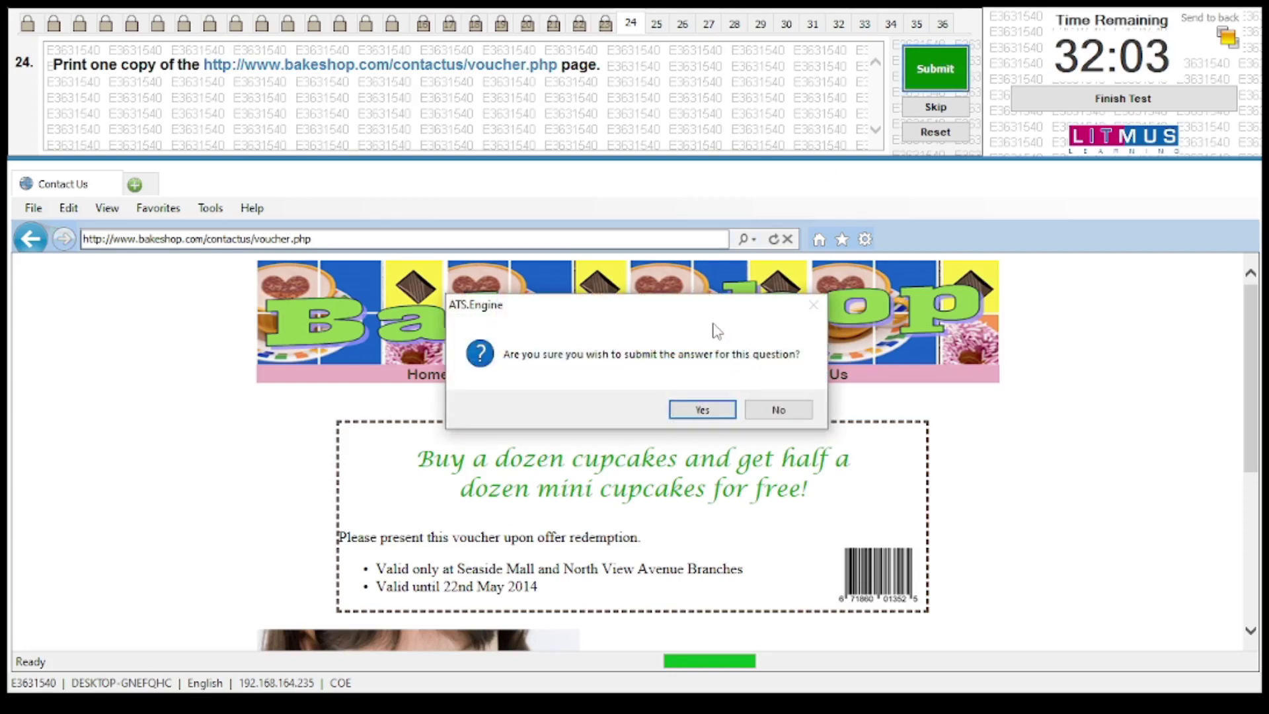
{"action": "left_click", "coordinate": [730, 405]}
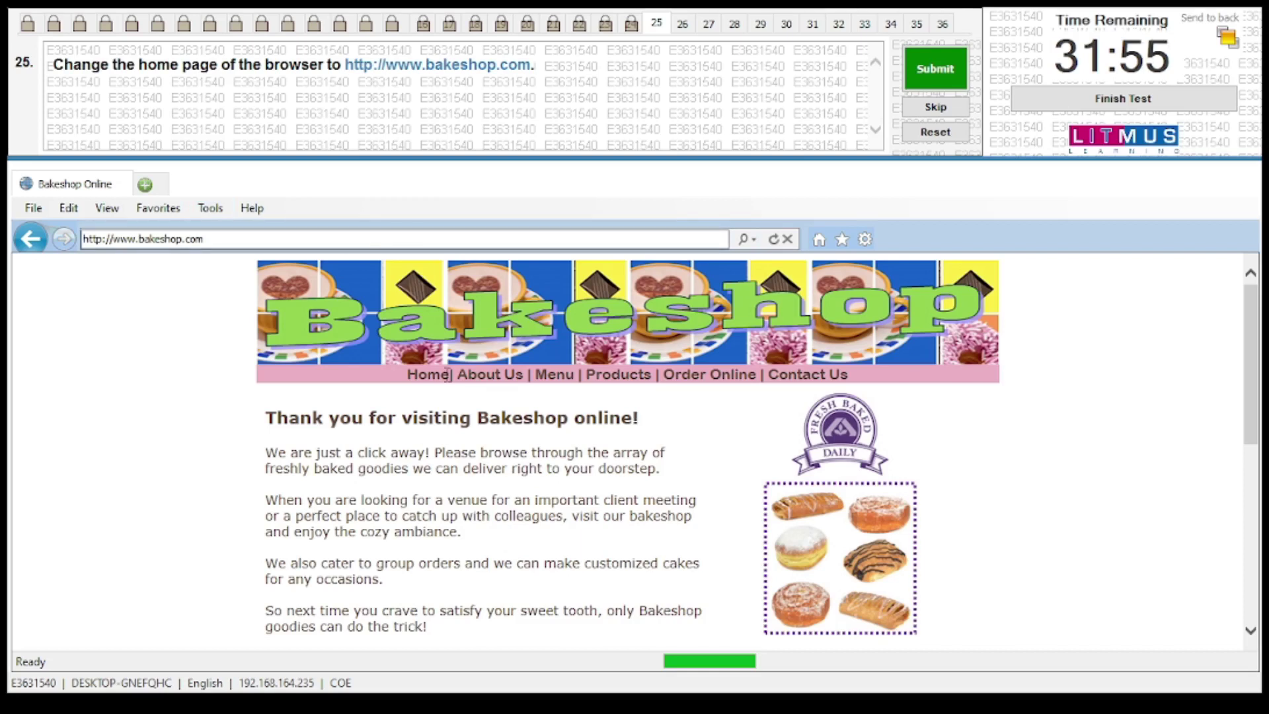
{"action": "left_click", "coordinate": [210, 209]}
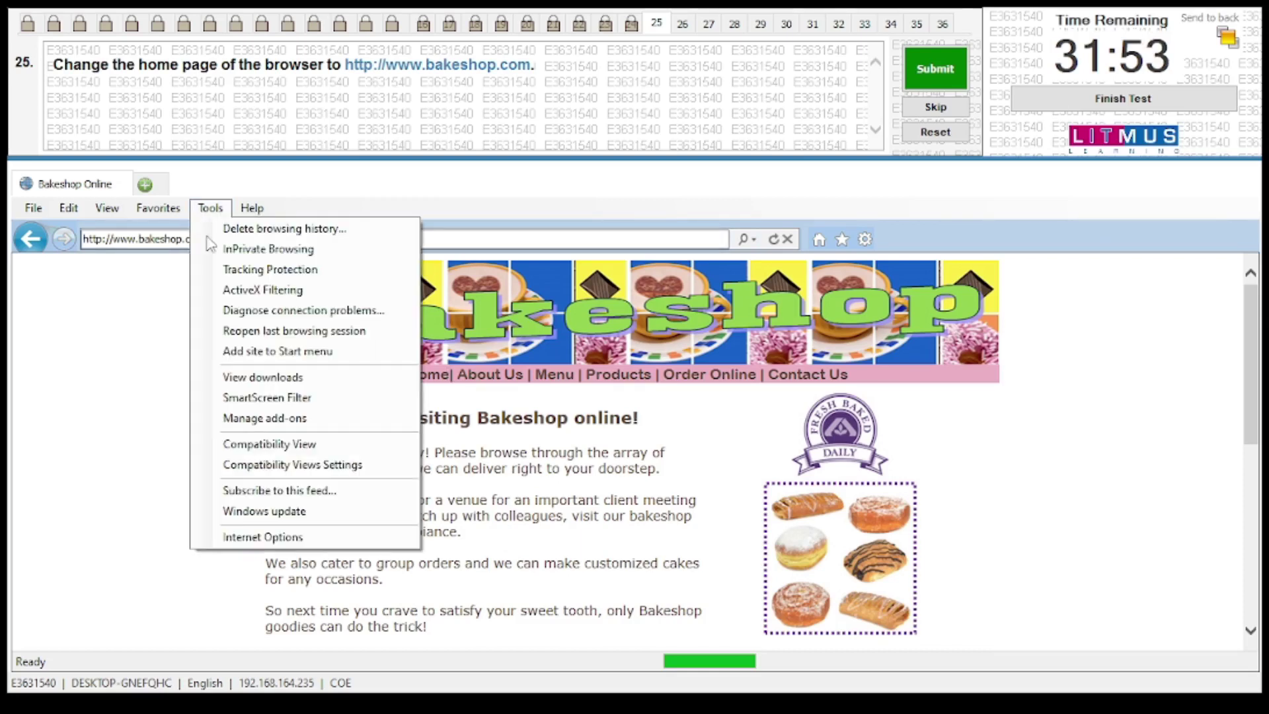
{"action": "left_click", "coordinate": [251, 538]}
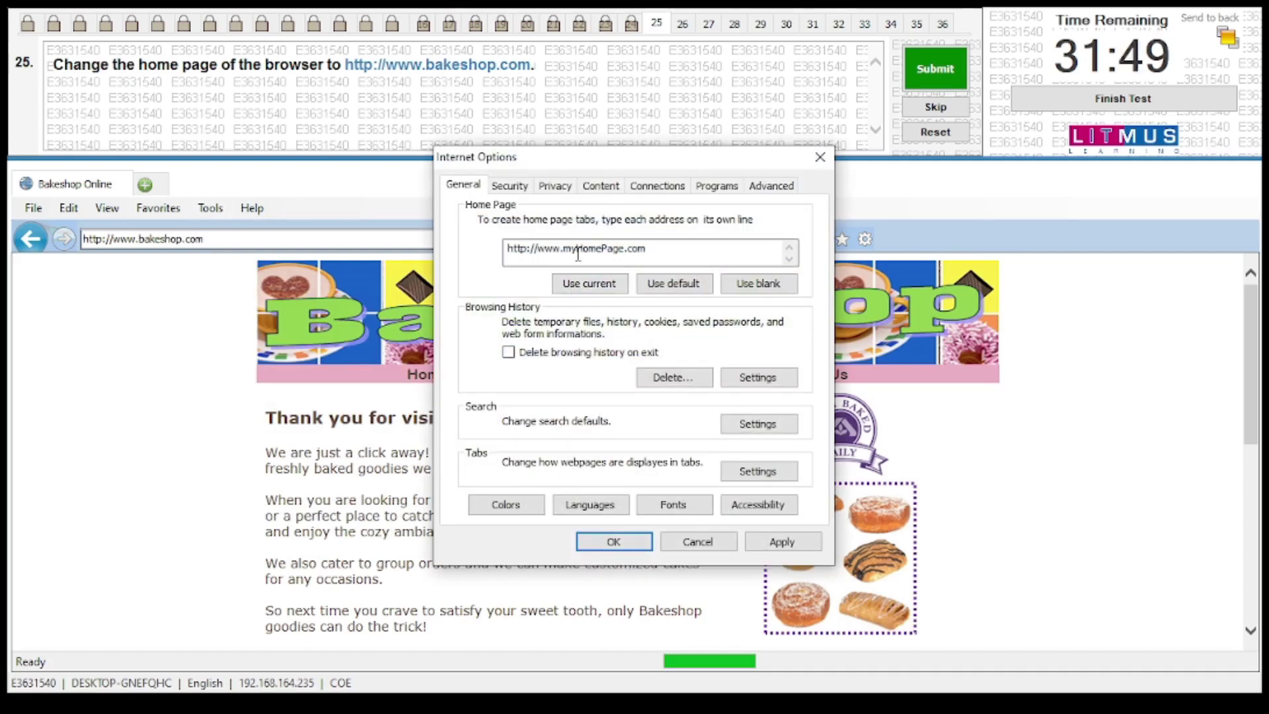
{"action": "left_click", "coordinate": [593, 290]}
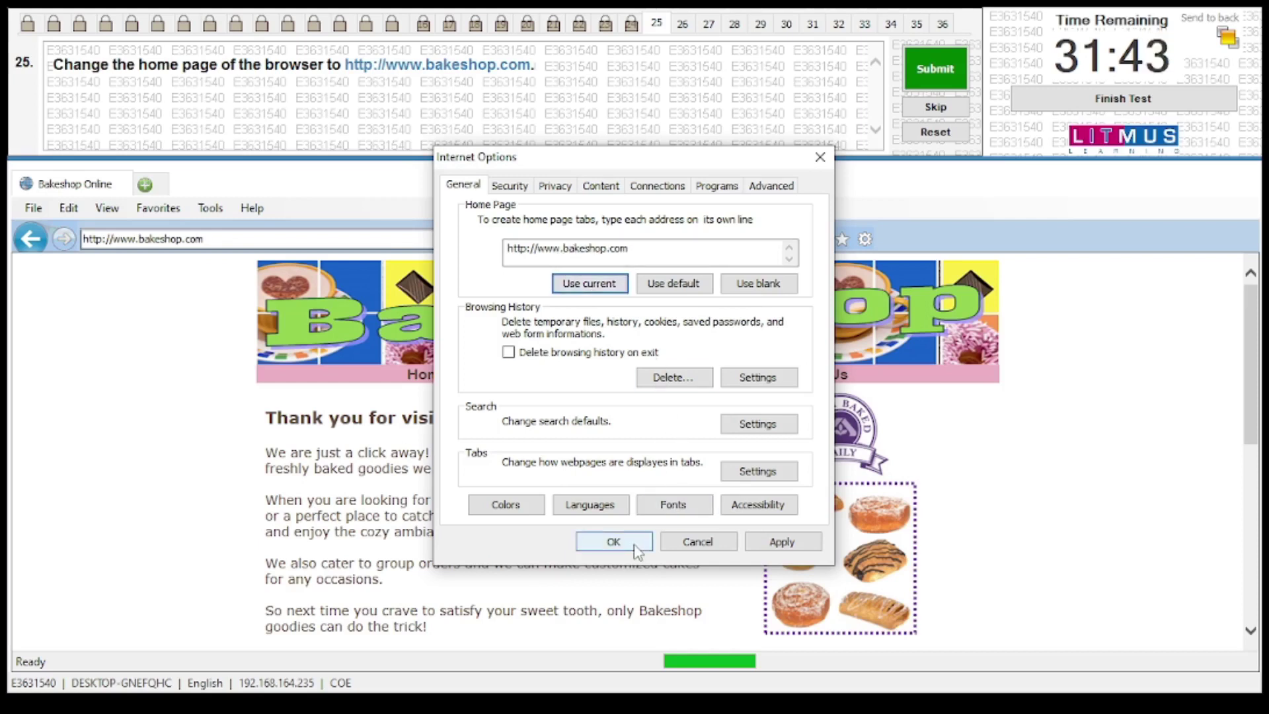
{"action": "left_click", "coordinate": [631, 546]}
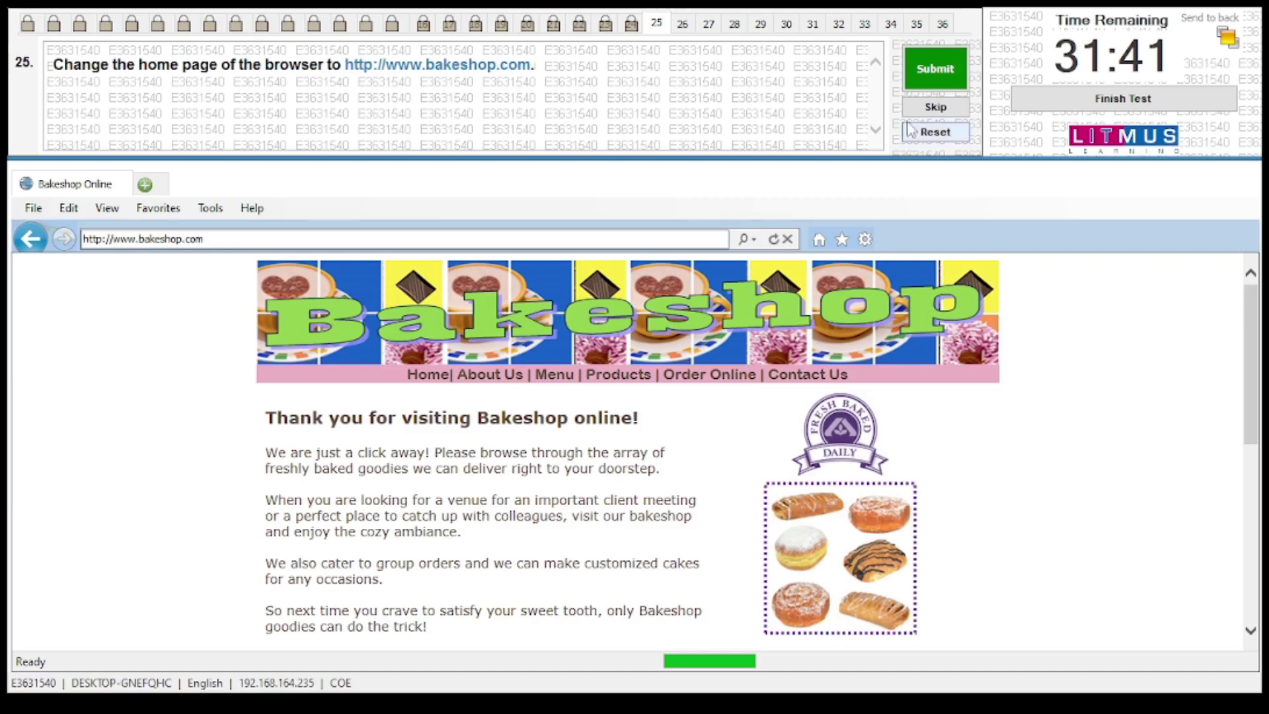
{"action": "left_click", "coordinate": [926, 83]}
{"action": "left_click", "coordinate": [727, 409]}
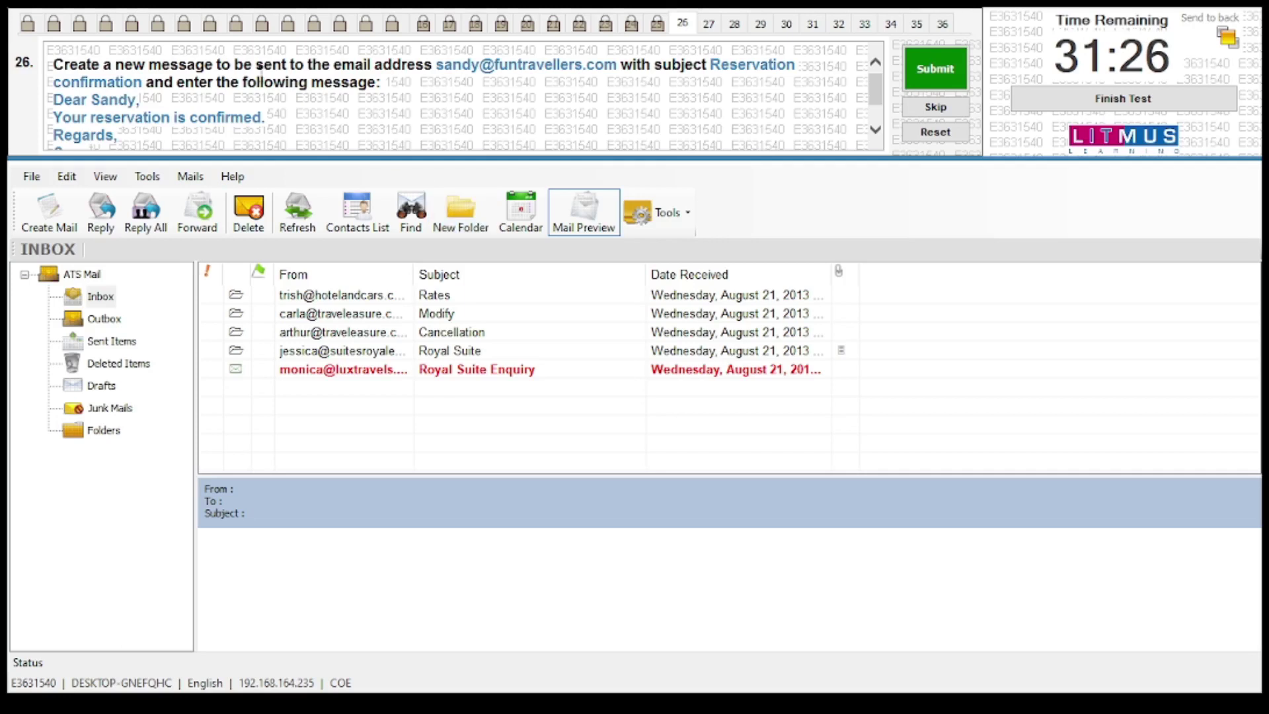
Start a new mail addressed to the recipient e-mail address given in the question
{"action": "left_click", "coordinate": [50, 212]}
{"action": "left_click_drag", "start_coordinate": [363, 41], "coordinate": [730, 157]}
{"action": "scroll", "coordinate": [698, 97], "scroll_direction": "down", "scroll_amount": 1}
{"action": "scroll", "coordinate": [697, 98], "scroll_direction": "up", "scroll_amount": 3}
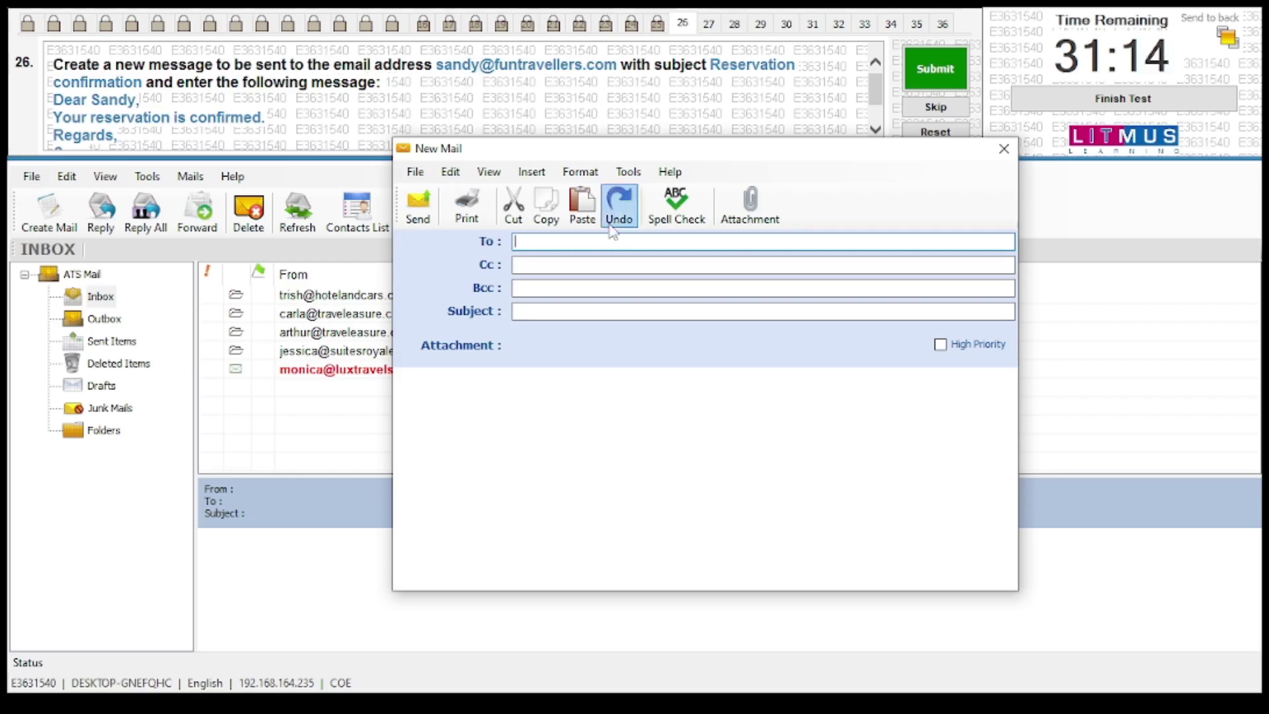
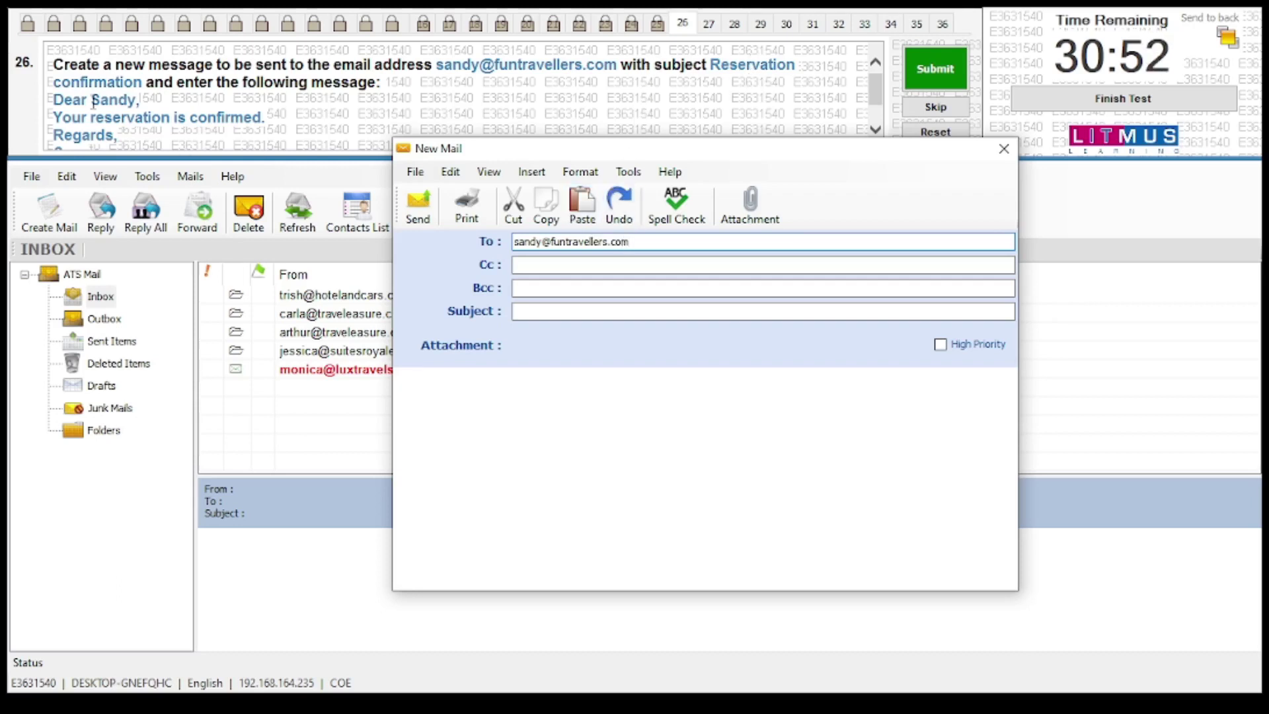
Enter the subject 'Reservation confirmation' and move into the message body
{"action": "left_click", "coordinate": [526, 308]}
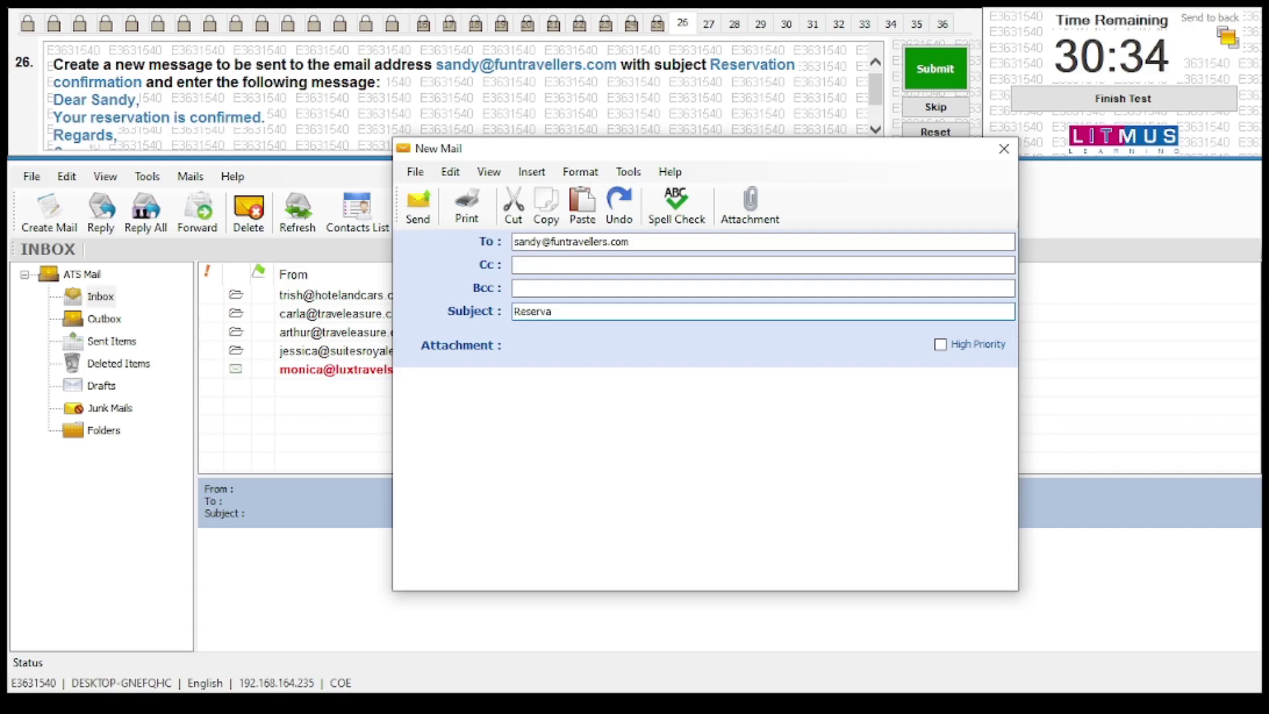
{"action": "type", "text": "tion confirma"}
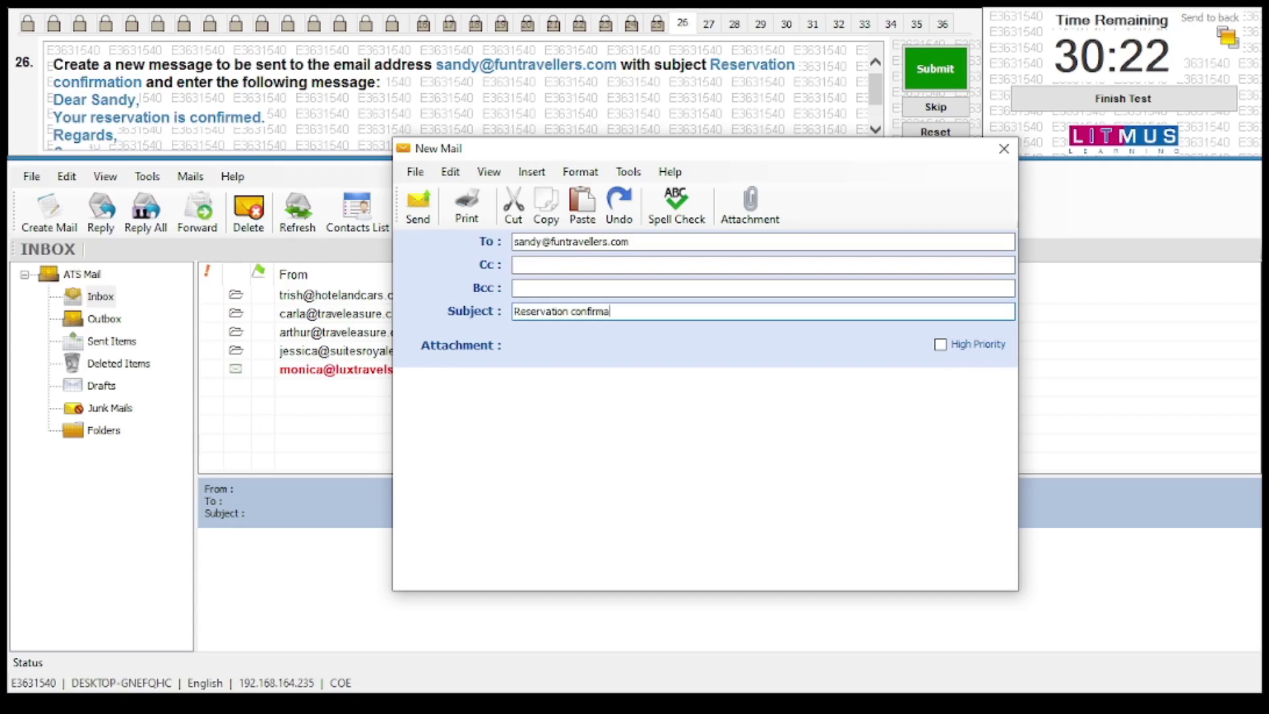
{"action": "type", "text": "tion"}
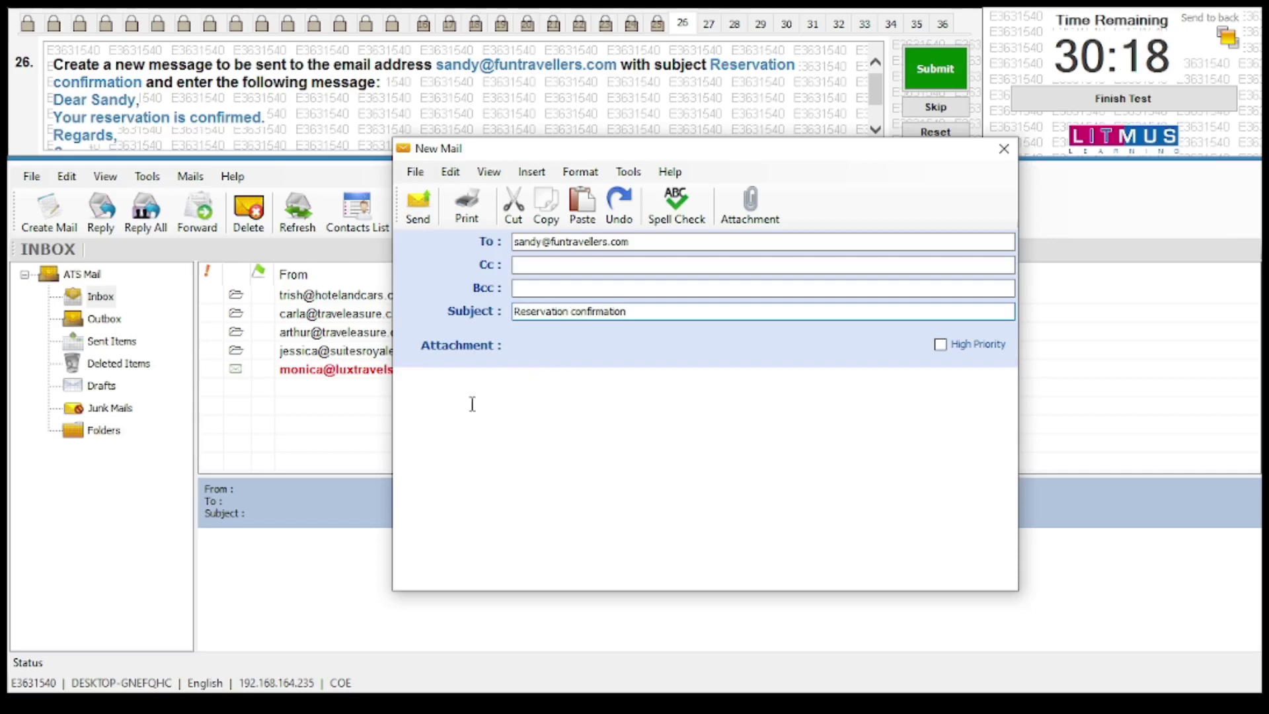
{"action": "key", "text": "Tab"}
{"action": "scroll", "coordinate": [278, 109], "scroll_direction": "down", "scroll_amount": 2}
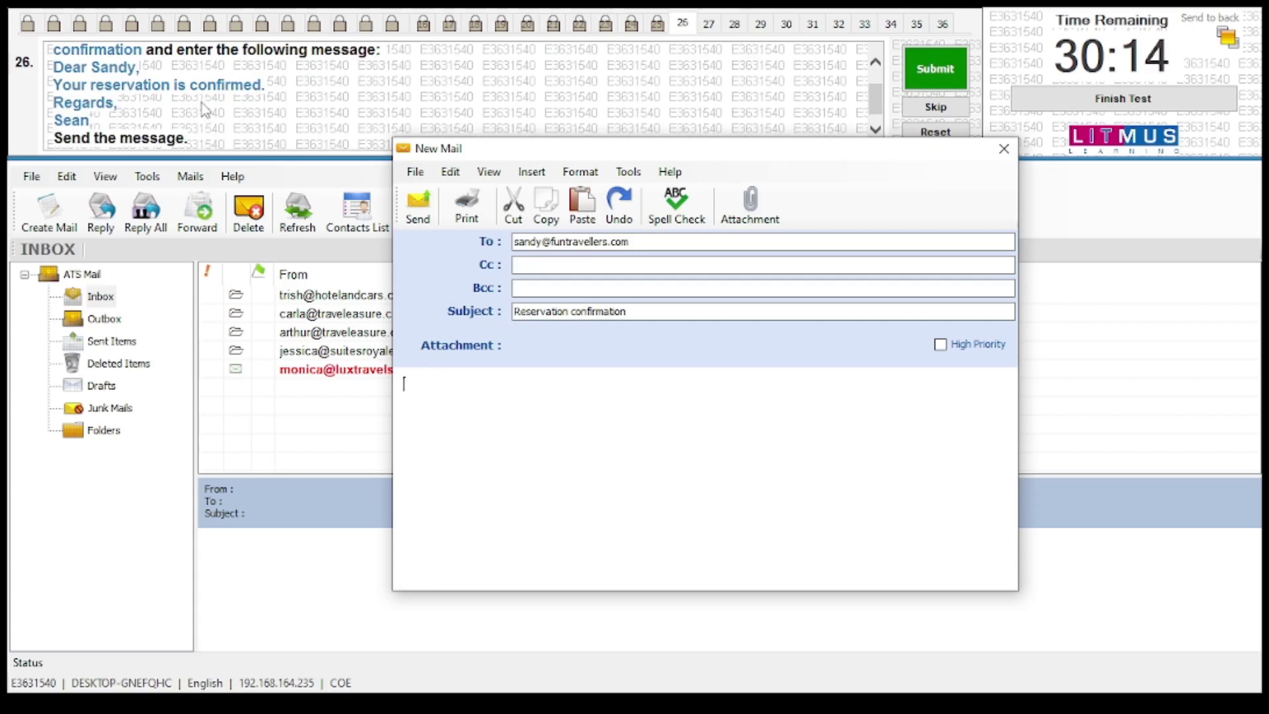
Write the greeting to the guest and 'Your reservation is confirmed' in the body
{"action": "type", "text": "Dear"}
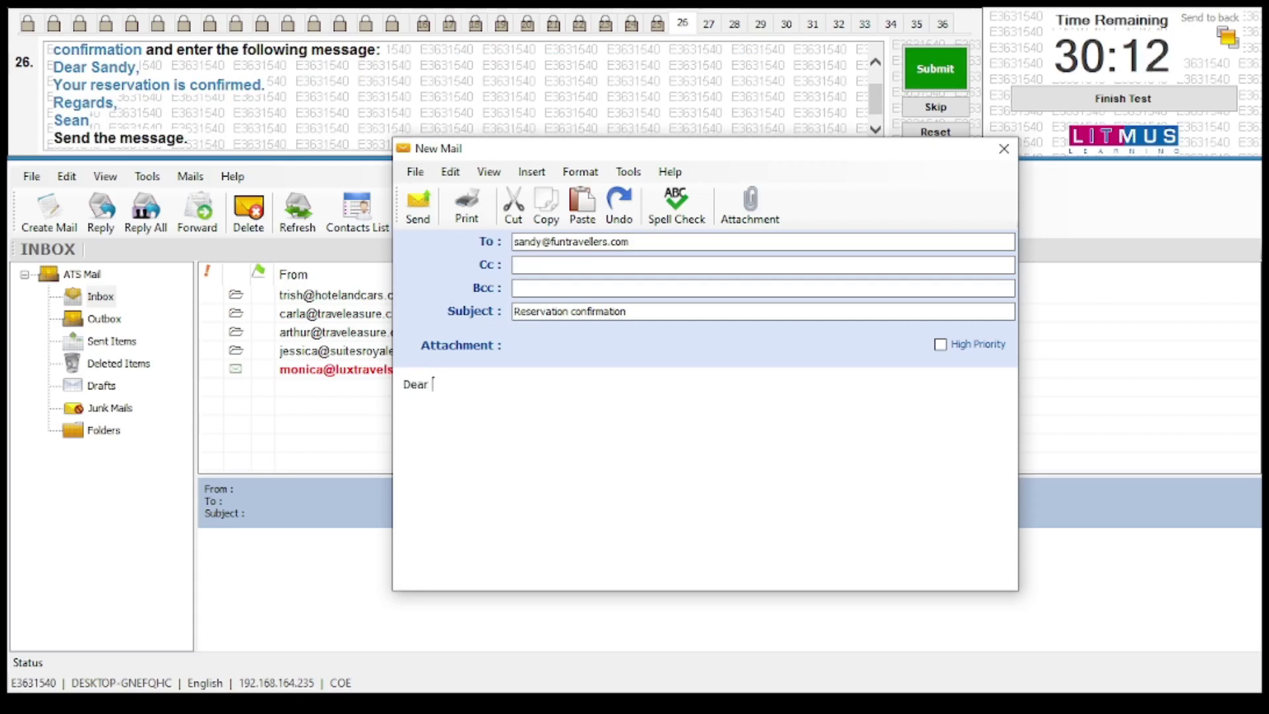
{"action": "type", "text": " s"}
{"action": "key", "text": "BackSpace"}
{"action": "type", "text": "San"}
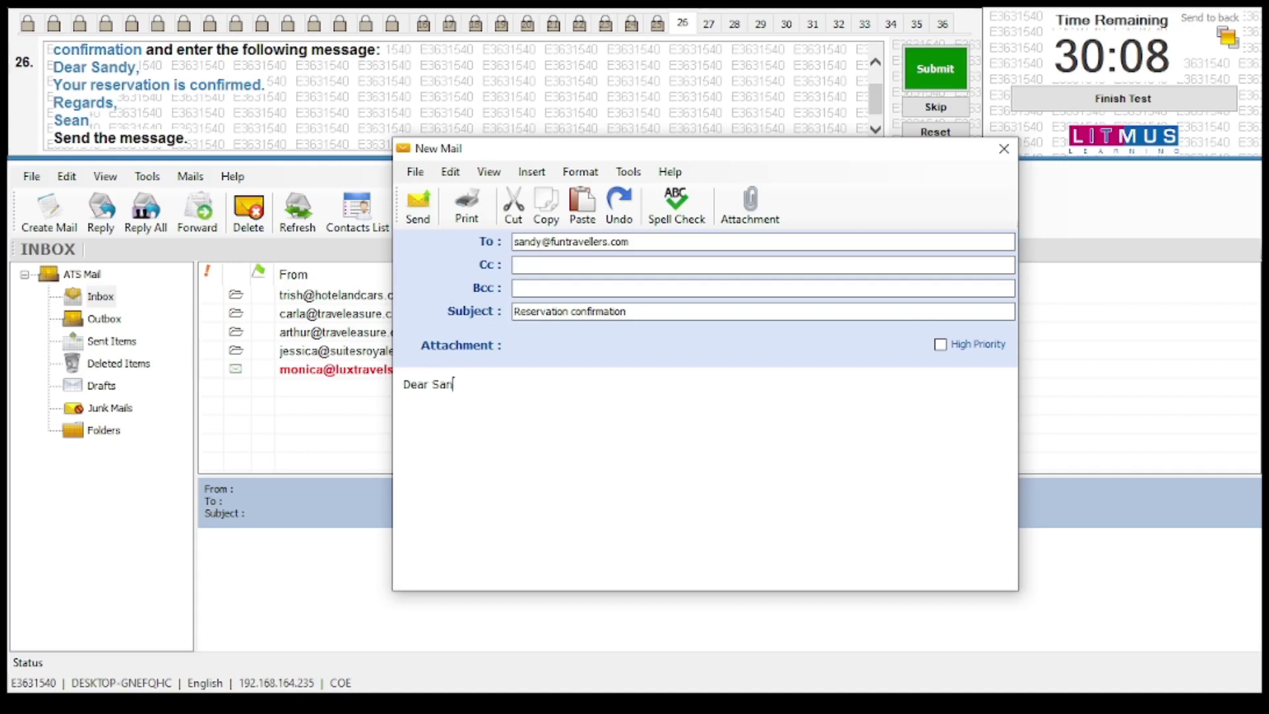
{"action": "type", "text": "dy, "}
{"action": "type", "text": "You"}
{"action": "type", "text": "r "}
{"action": "type", "text": "re"}
{"action": "type", "text": "ser"}
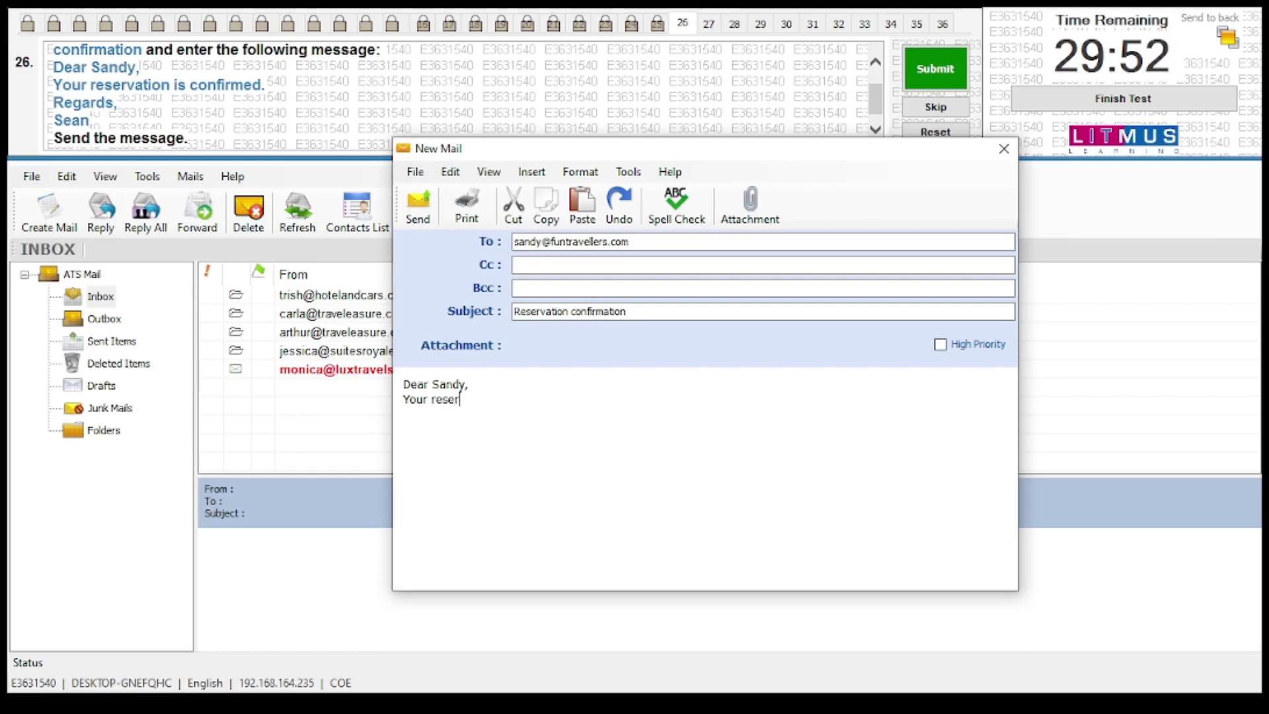
{"action": "type", "text": "vation is"}
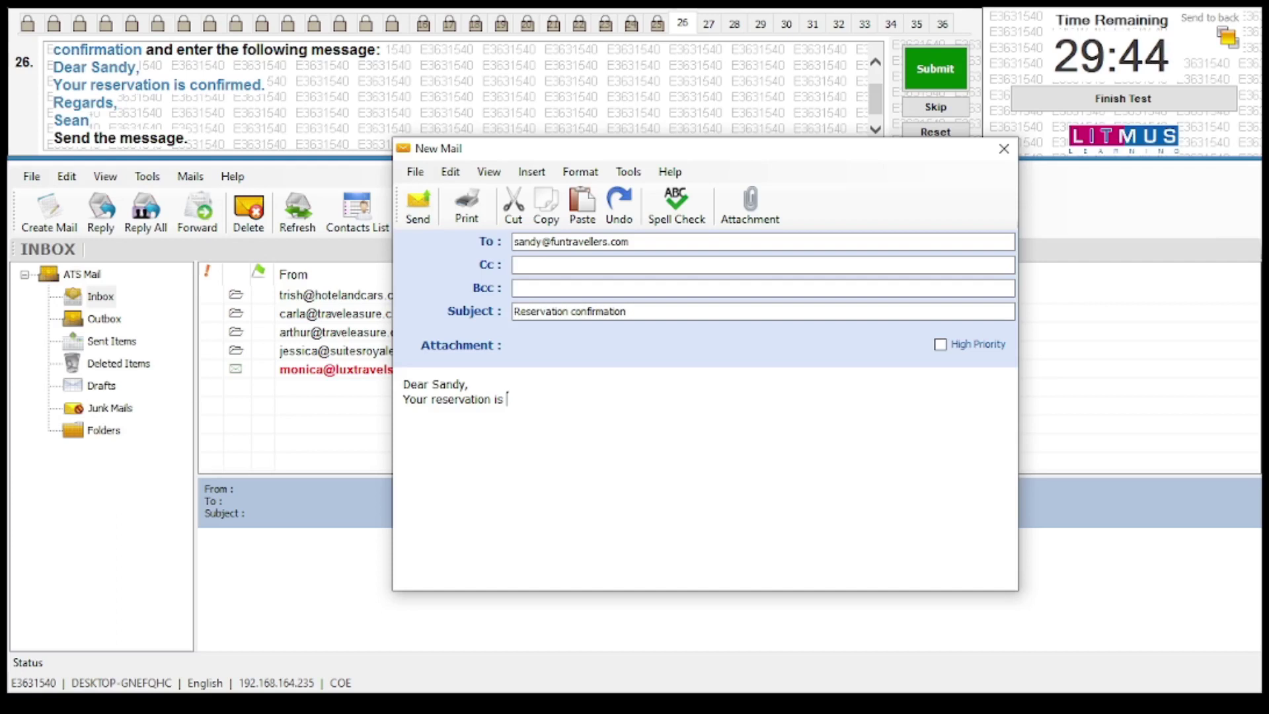
{"action": "type", "text": " confir"}
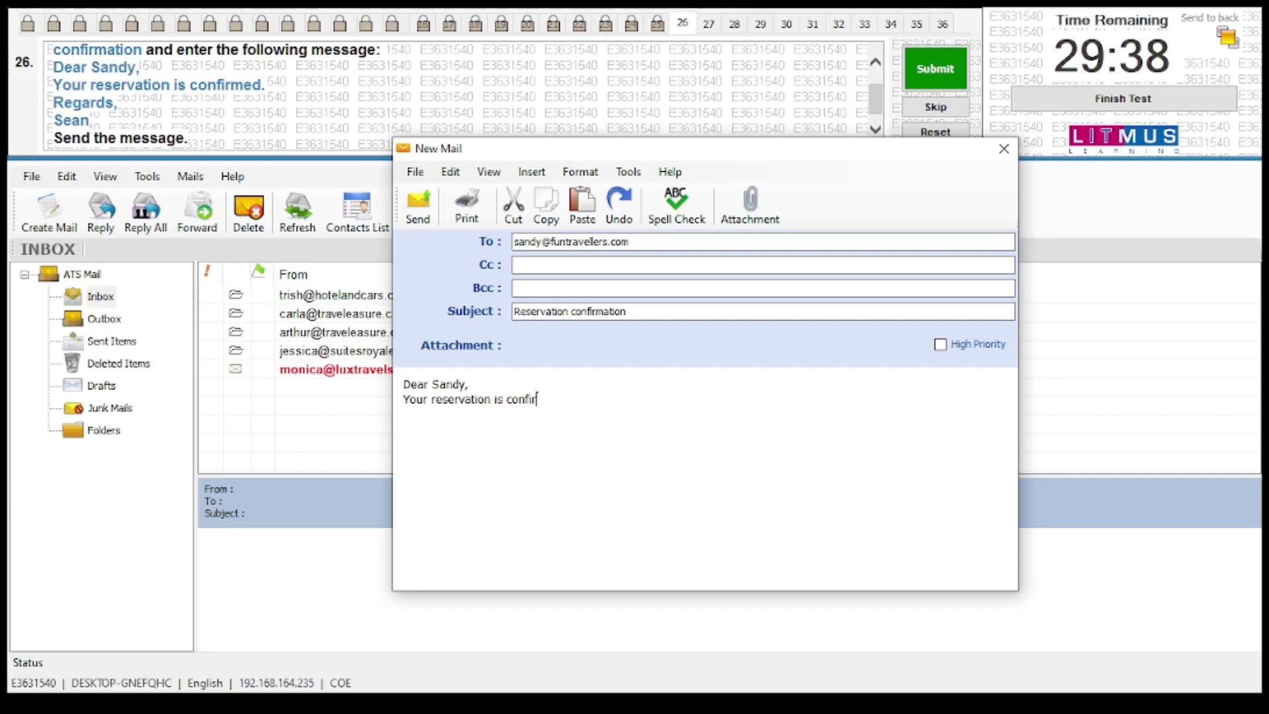
{"action": "type", "text": "med."}
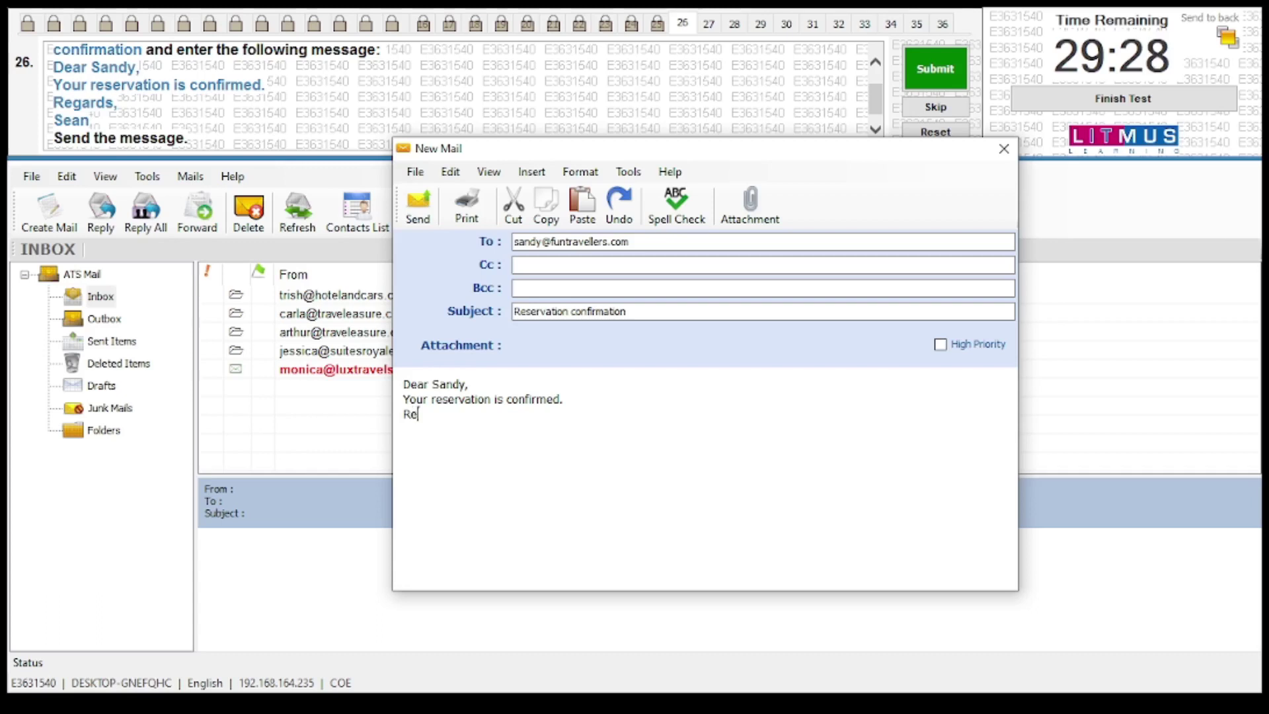
{"action": "type", "text": "gards,"}
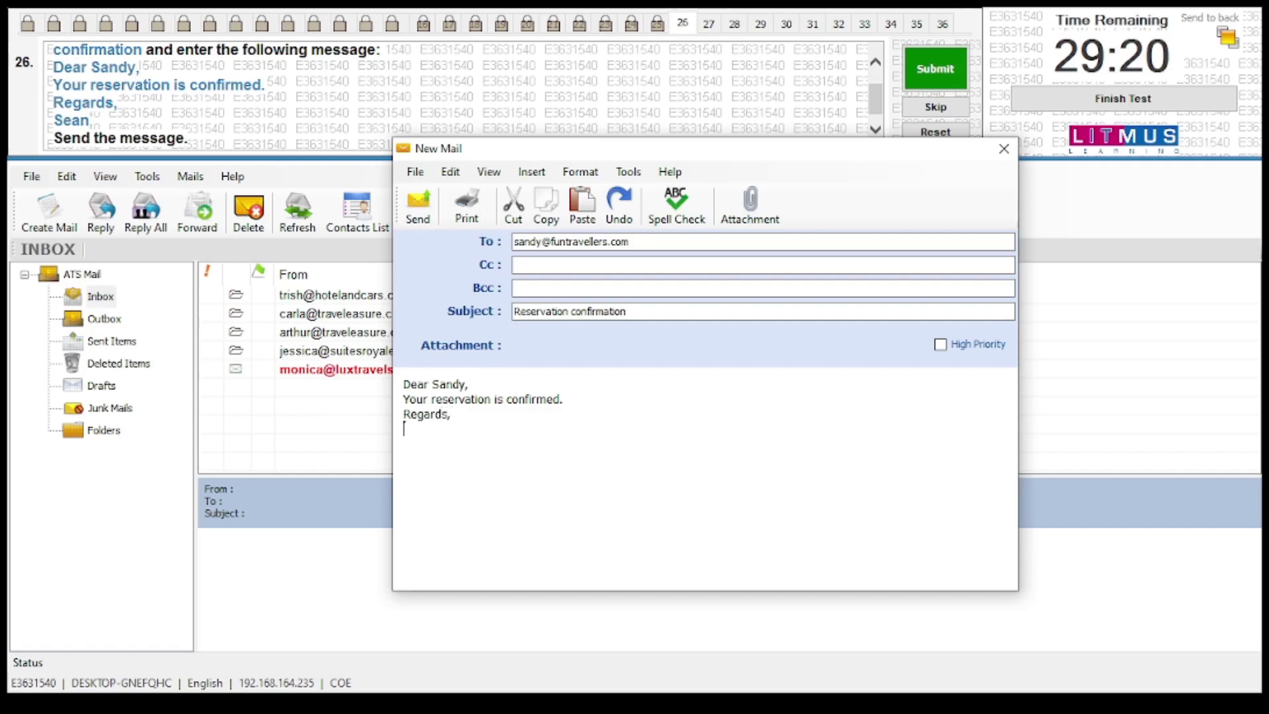
{"action": "type", "text": "ean\\\\\\"}
{"action": "key", "text": "BackSpace"}
{"action": "key", "text": "BackSpace"}
{"action": "key", "text": "BackSpace"}
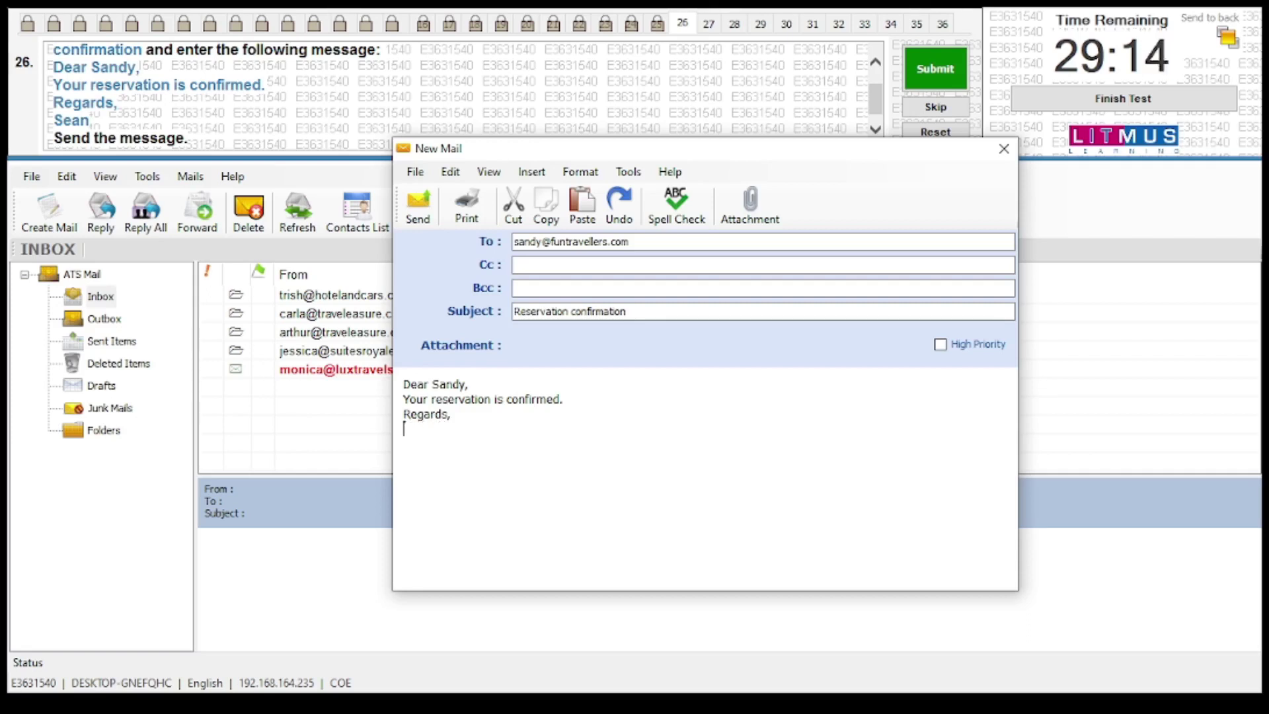
Finish the sign-off, send the reservation mail, and submit question 26
{"action": "type", "text": "Sean"}
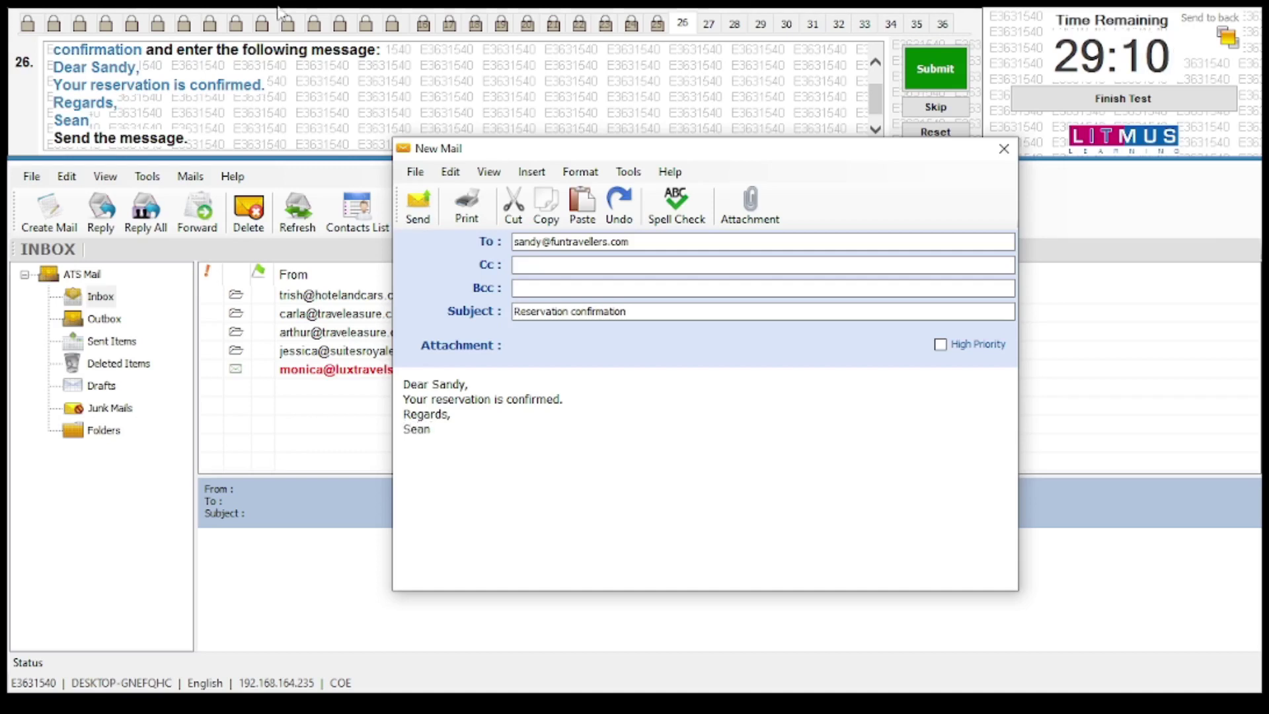
{"action": "scroll", "coordinate": [173, 117], "scroll_direction": "down", "scroll_amount": 1}
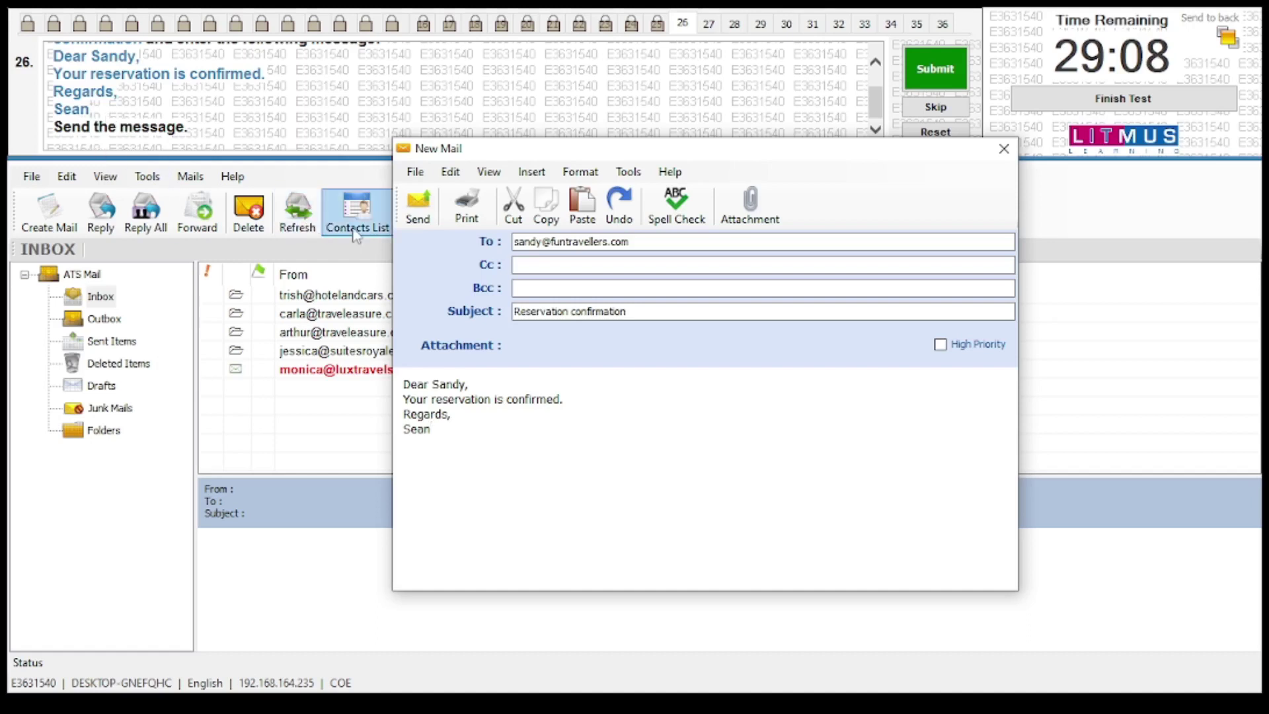
{"action": "left_click", "coordinate": [417, 209]}
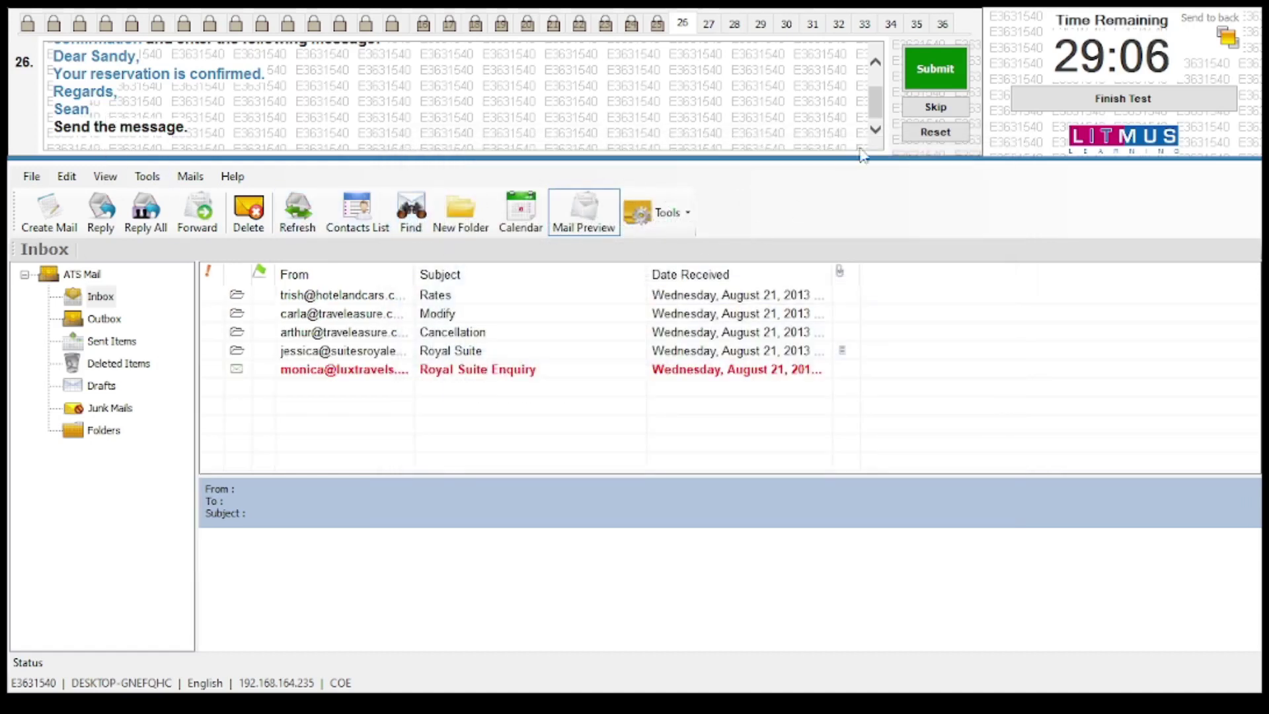
{"action": "left_click", "coordinate": [908, 77]}
Confirm question 26's submission and open the Hotel Brochure draft from Drafts
{"action": "left_click", "coordinate": [719, 411]}
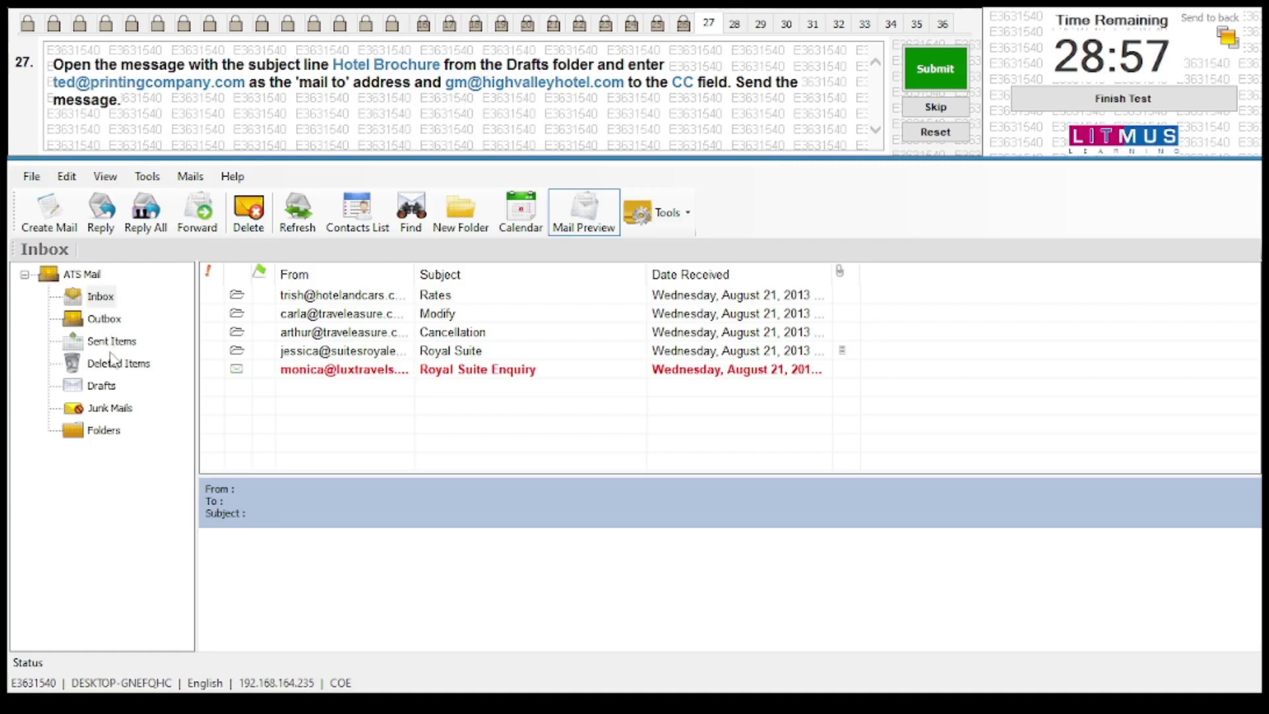
{"action": "left_click", "coordinate": [102, 386]}
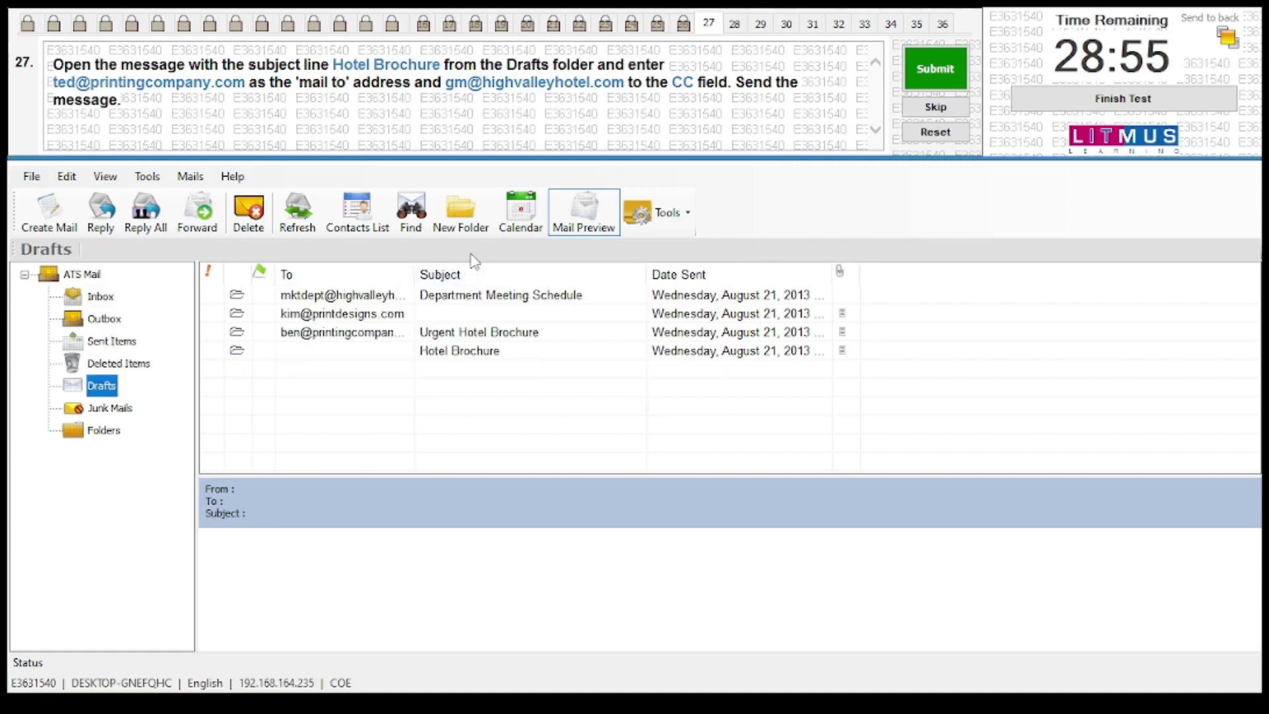
{"action": "double_click", "coordinate": [450, 355]}
{"action": "left_click_drag", "start_coordinate": [370, 86], "coordinate": [624, 205]}
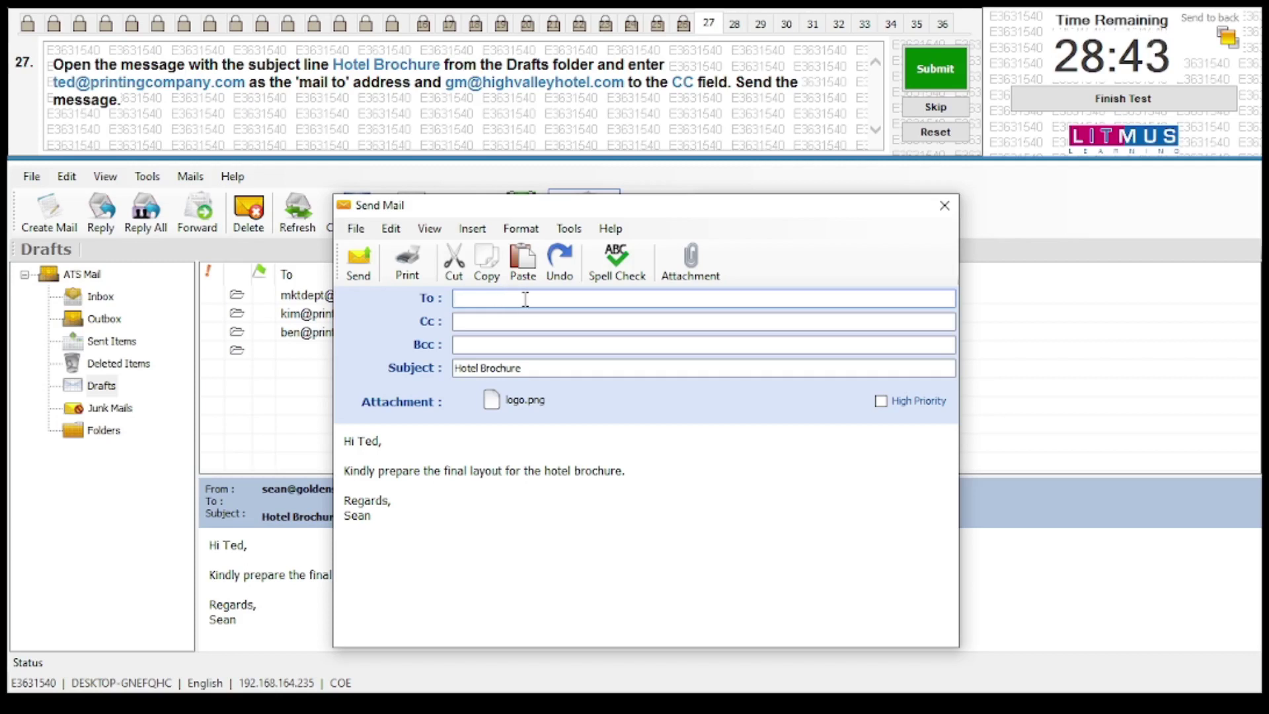
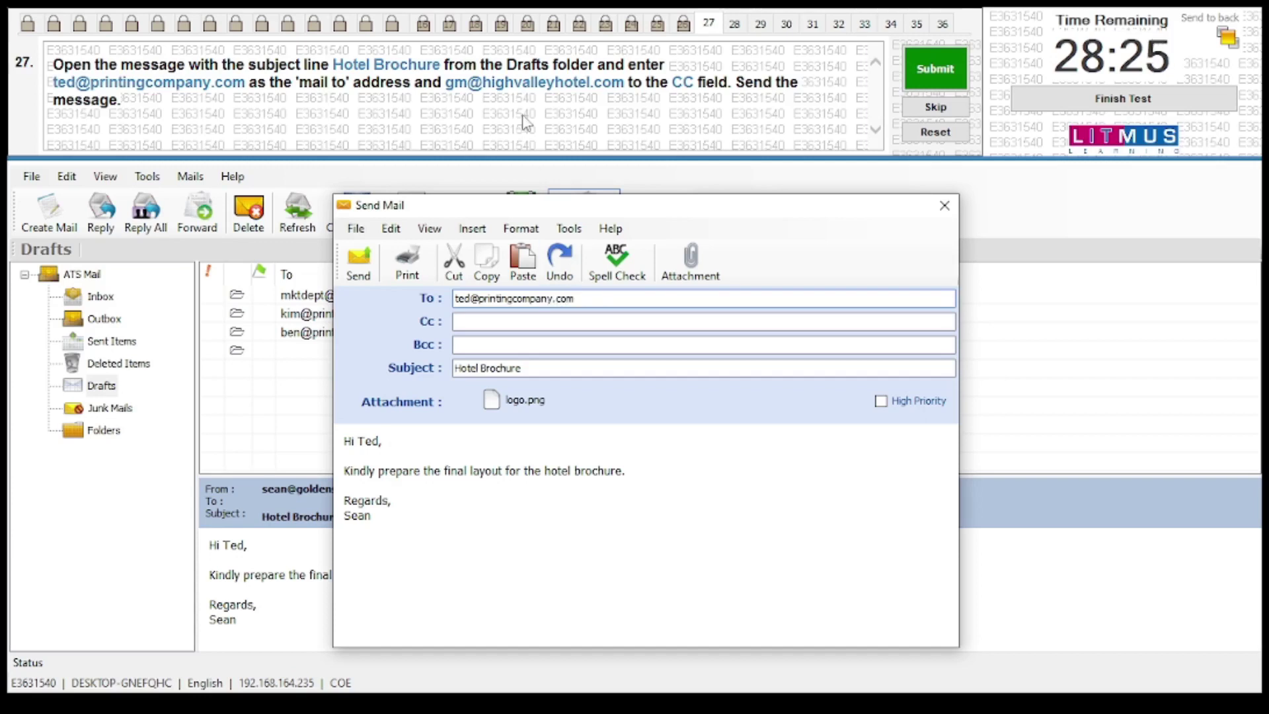
Fill in the task's To and Cc addresses, send the draft, and submit question 27
{"action": "left_click", "coordinate": [495, 321]}
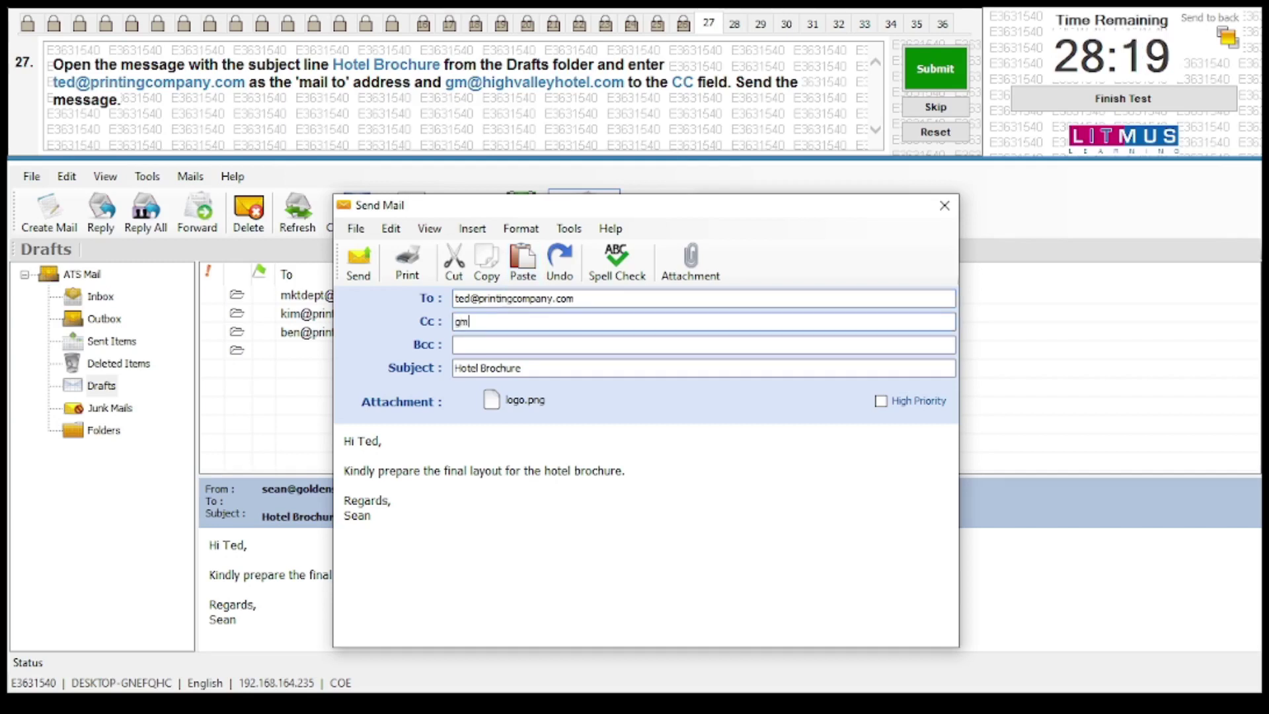
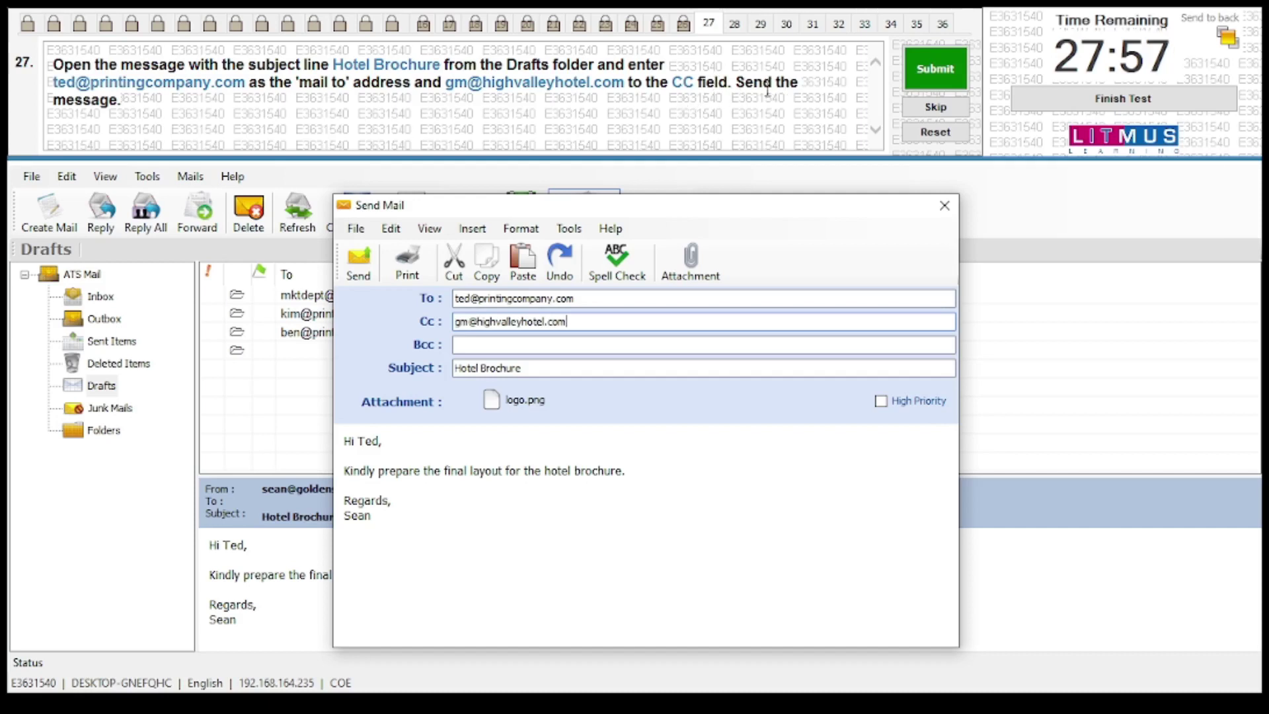
{"action": "left_click", "coordinate": [359, 275]}
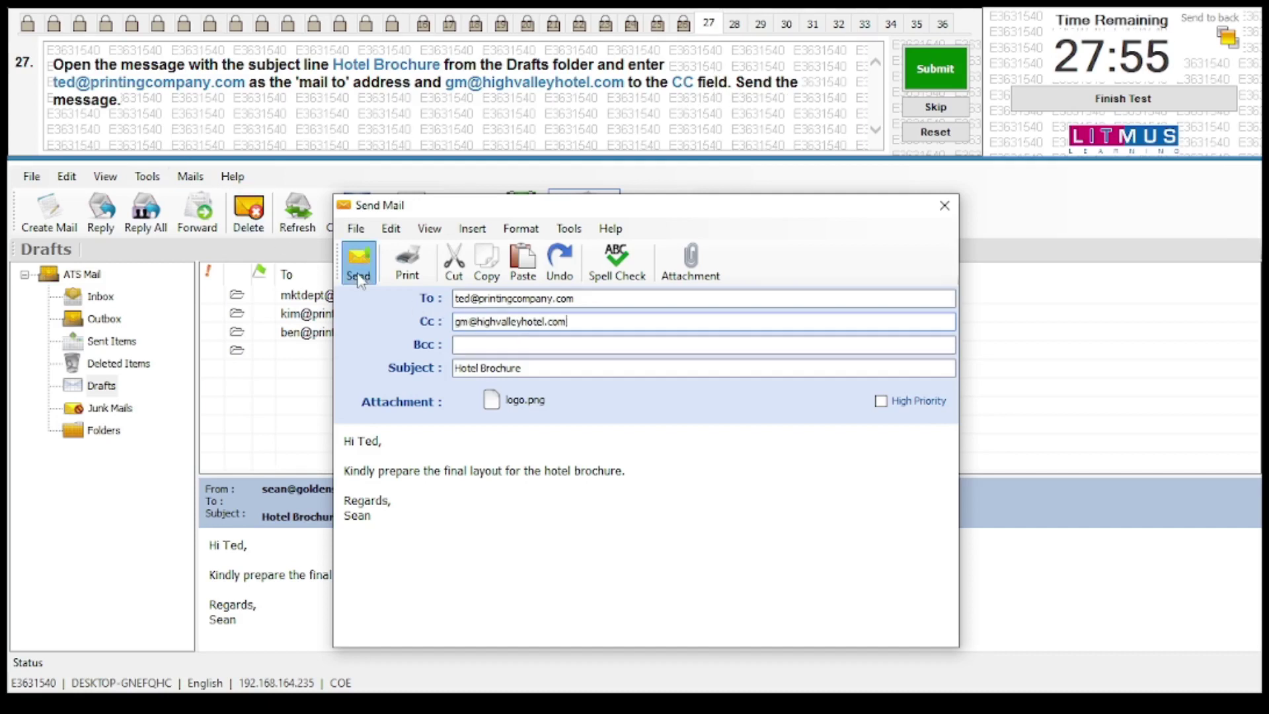
{"action": "left_click", "coordinate": [936, 69]}
{"action": "left_click", "coordinate": [688, 407]}
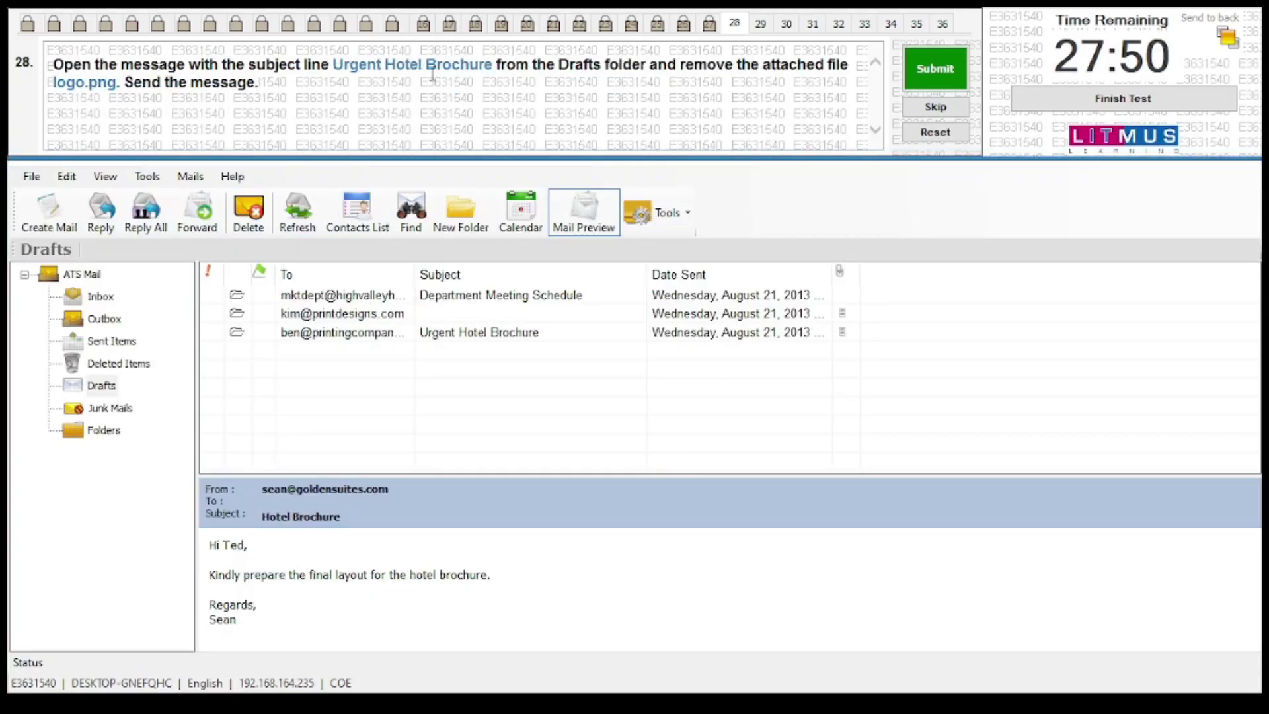
Delete logo.png from the Urgent Hotel Brochure draft, send it, and submit question 28
{"action": "double_click", "coordinate": [462, 336]}
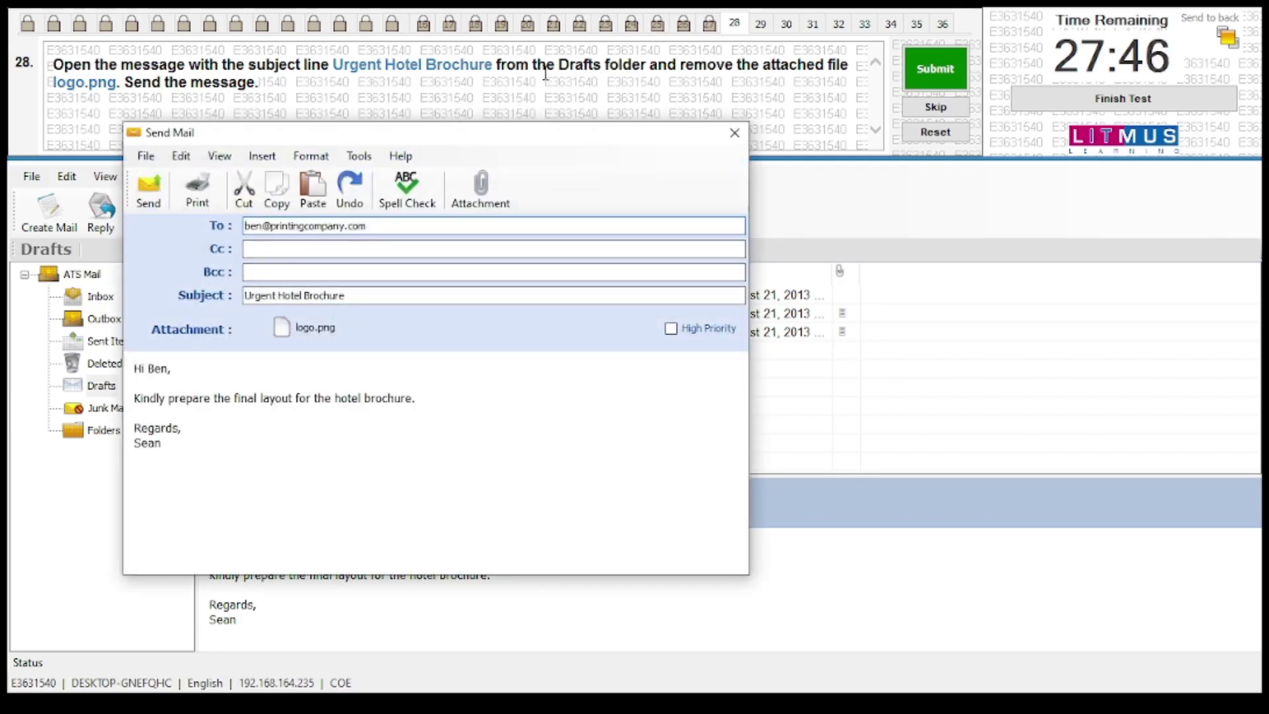
{"action": "left_click_drag", "start_coordinate": [569, 131], "coordinate": [719, 143]}
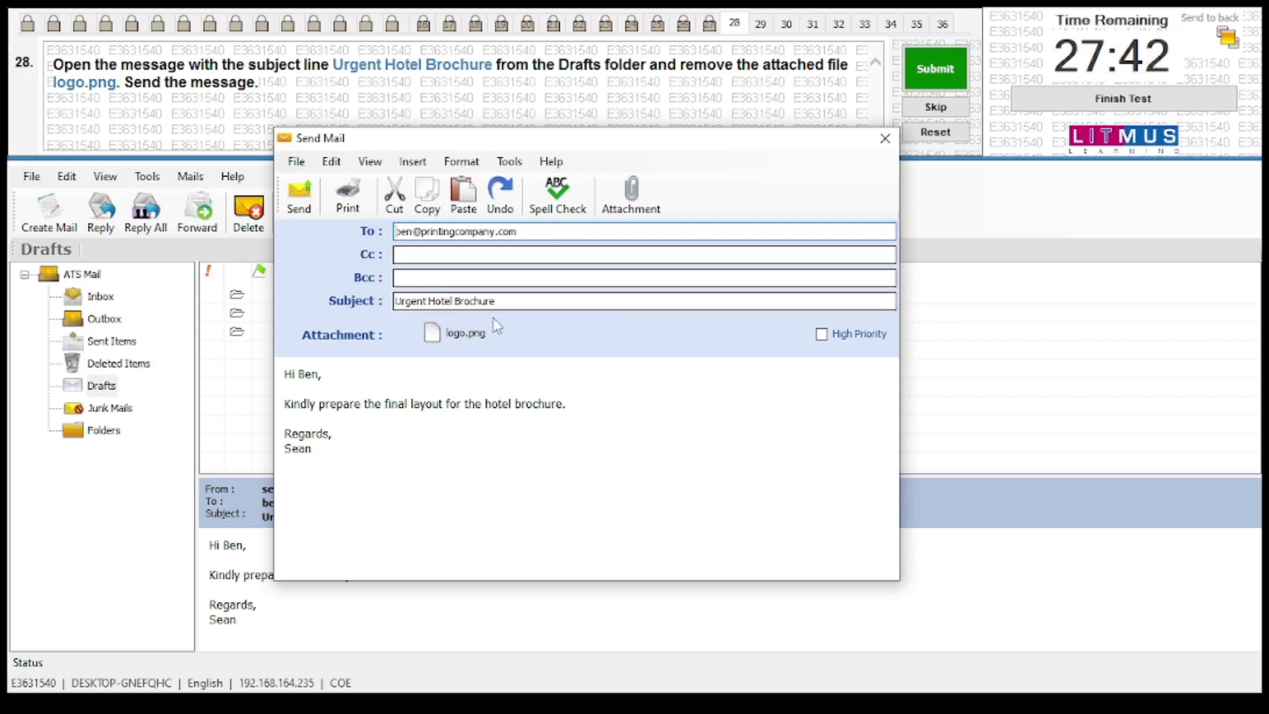
{"action": "right_click", "coordinate": [471, 338]}
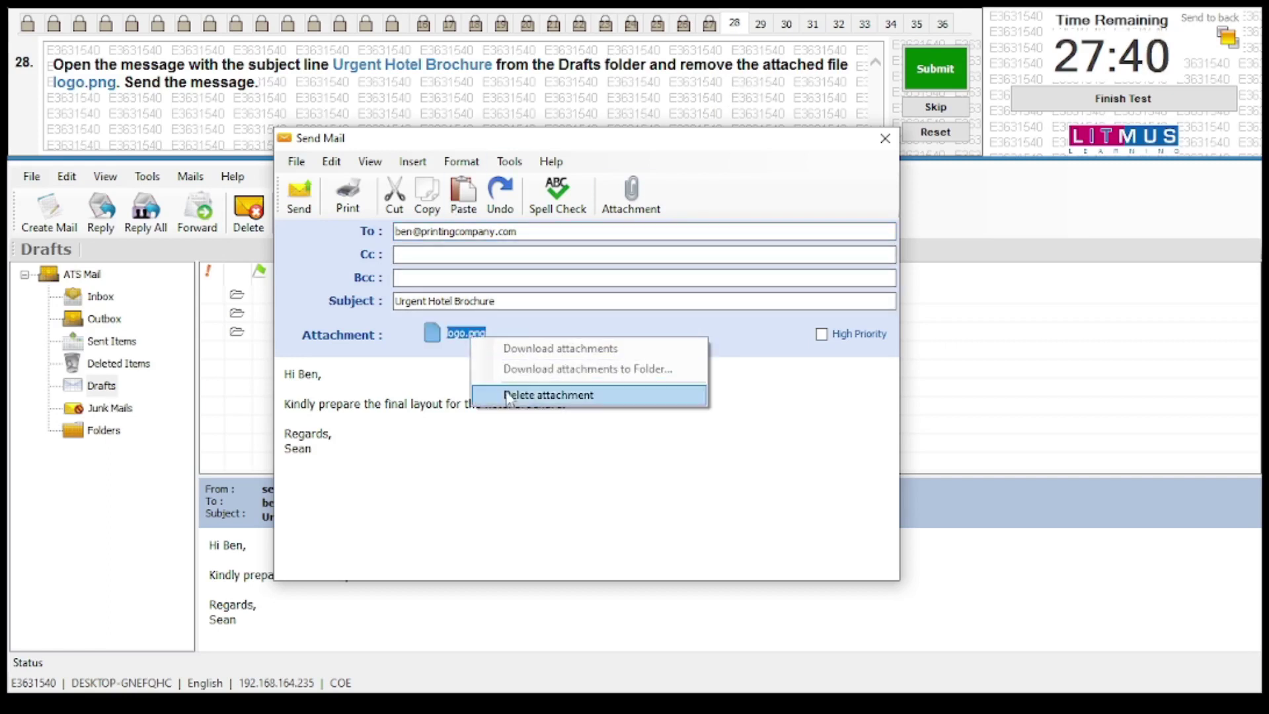
{"action": "left_click", "coordinate": [509, 395]}
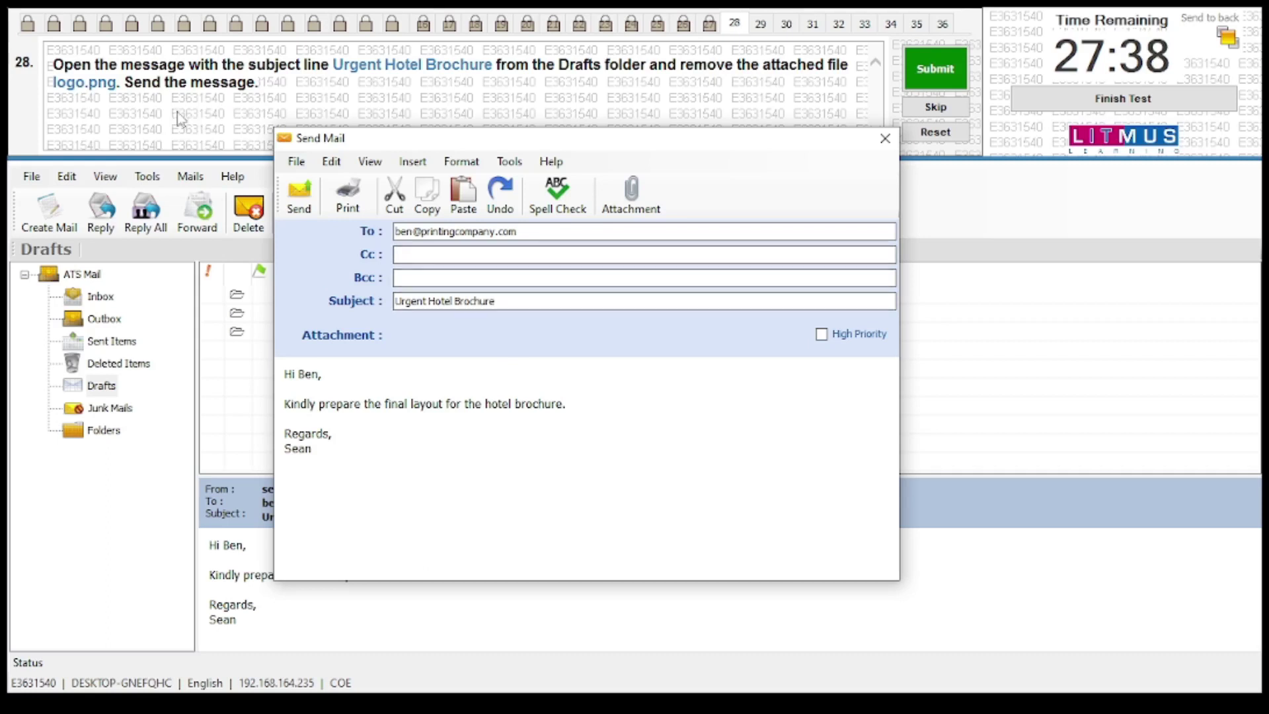
{"action": "left_click", "coordinate": [299, 198]}
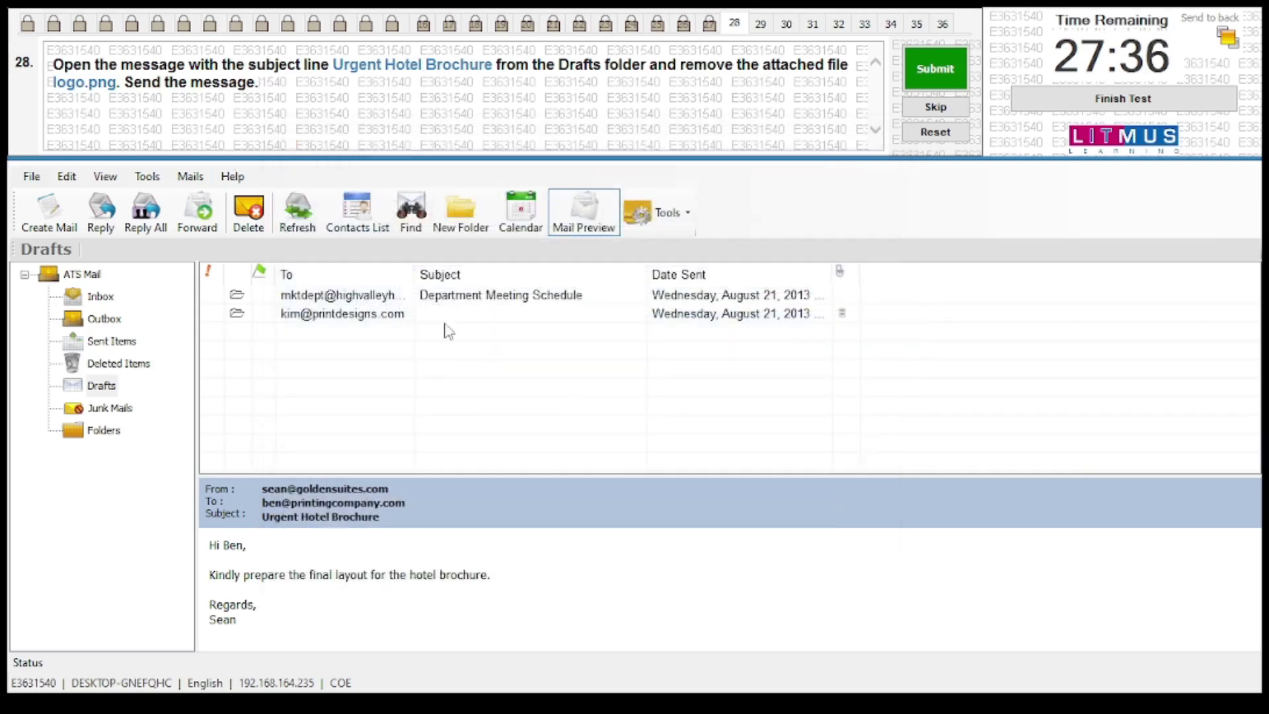
{"action": "left_click", "coordinate": [935, 68]}
Confirm question 28, send the Department Meeting Schedule draft, and submit question 29
{"action": "left_click", "coordinate": [714, 404]}
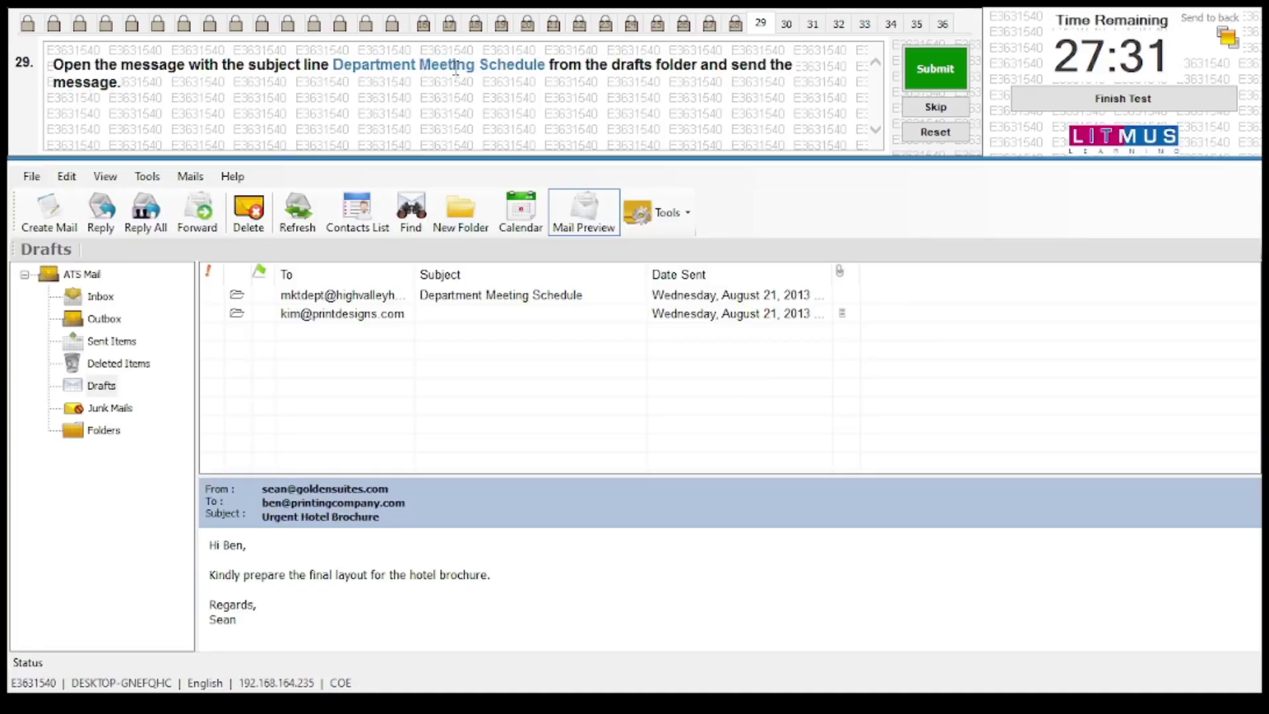
{"action": "left_click", "coordinate": [504, 303]}
{"action": "double_click", "coordinate": [505, 299]}
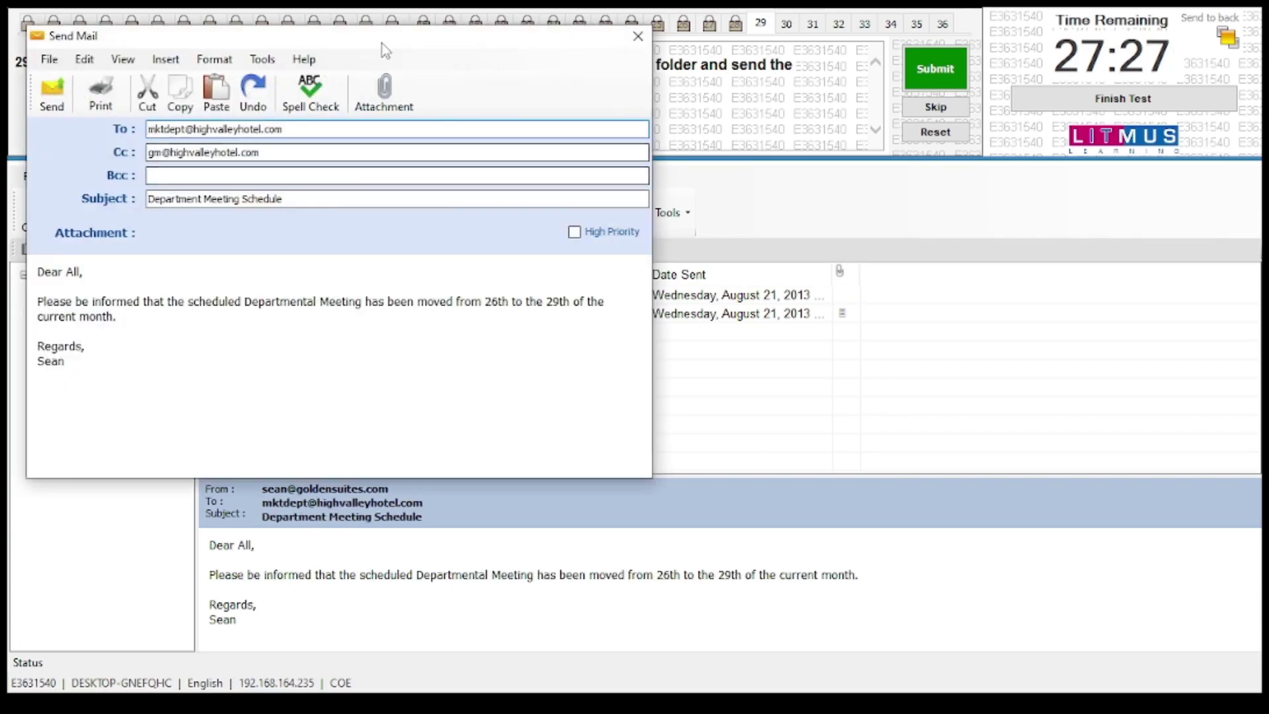
{"action": "left_click_drag", "start_coordinate": [382, 46], "coordinate": [697, 165]}
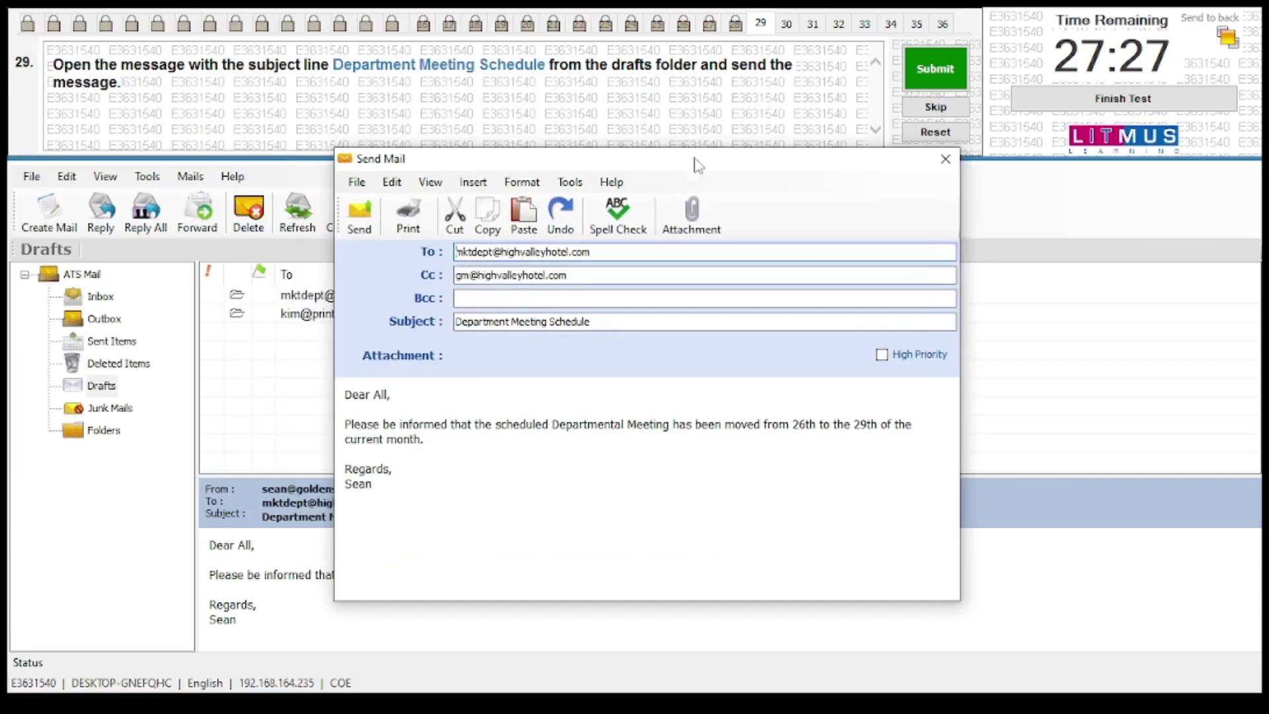
{"action": "left_click", "coordinate": [361, 218]}
{"action": "left_click", "coordinate": [936, 68]}
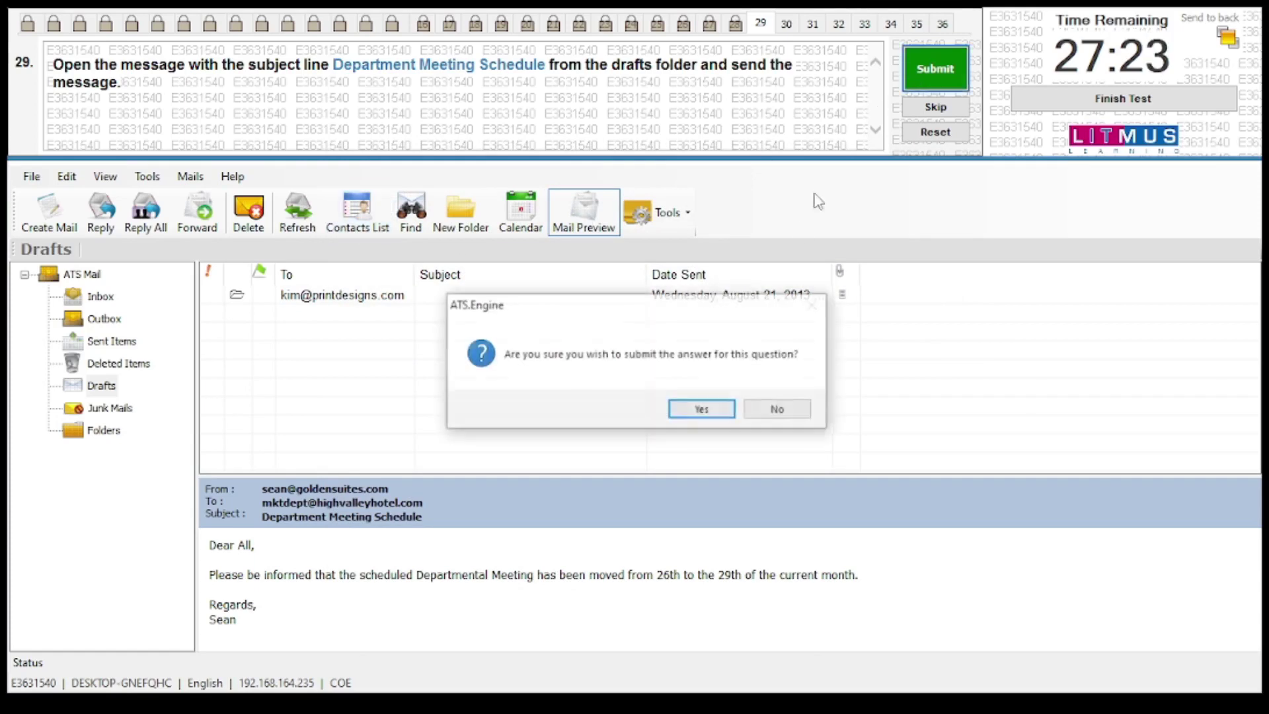
{"action": "left_click", "coordinate": [703, 409]}
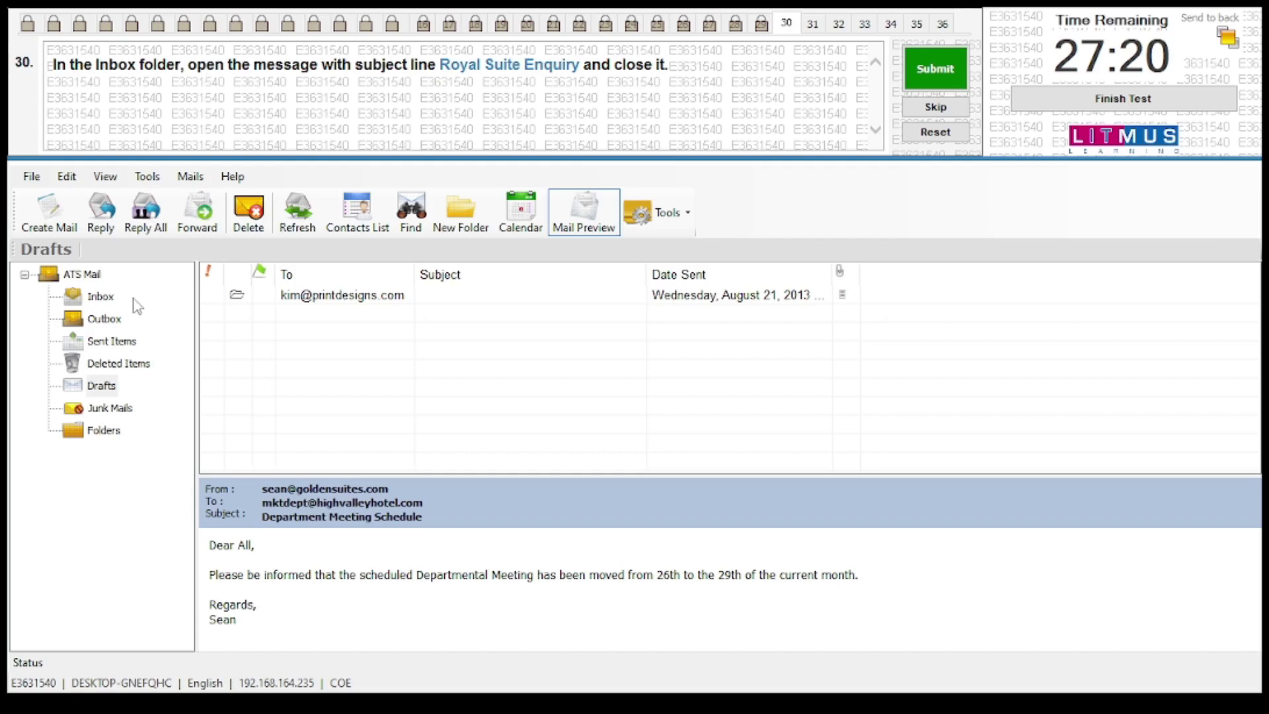
Open the Royal Suite Enquiry message from the Inbox, close it, and submit question 30
{"action": "left_click", "coordinate": [100, 296]}
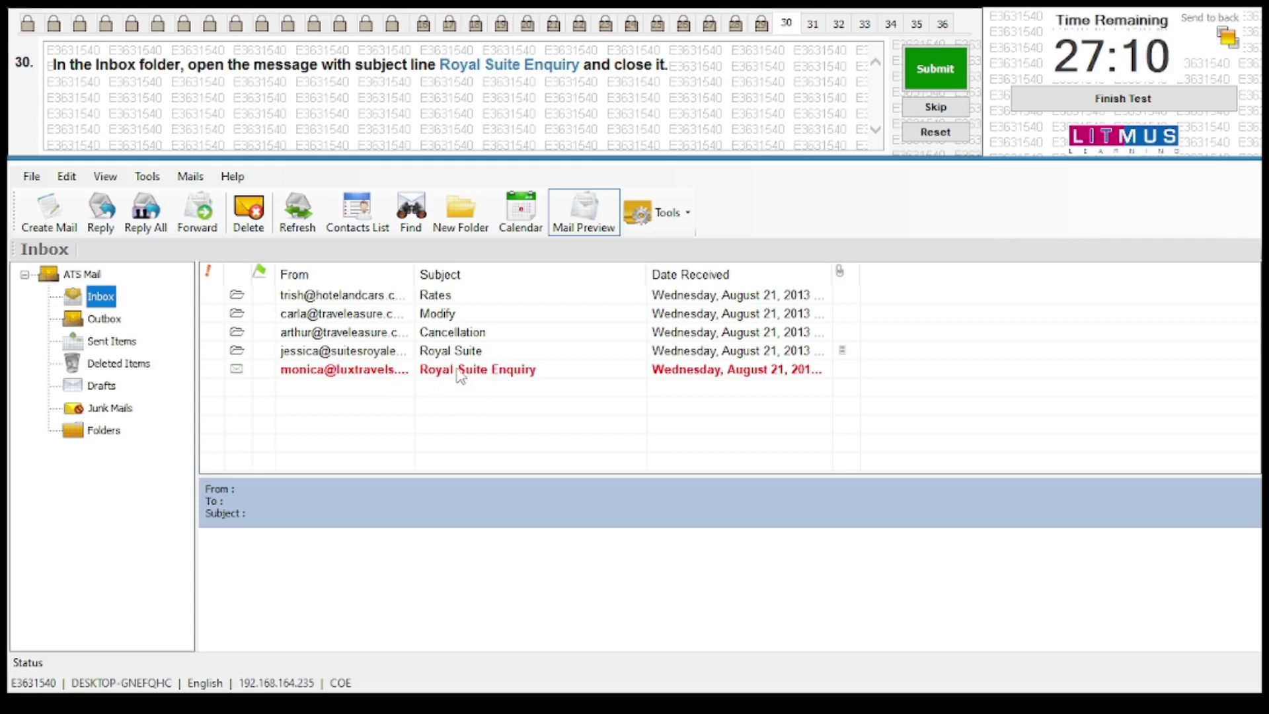
{"action": "double_click", "coordinate": [445, 374]}
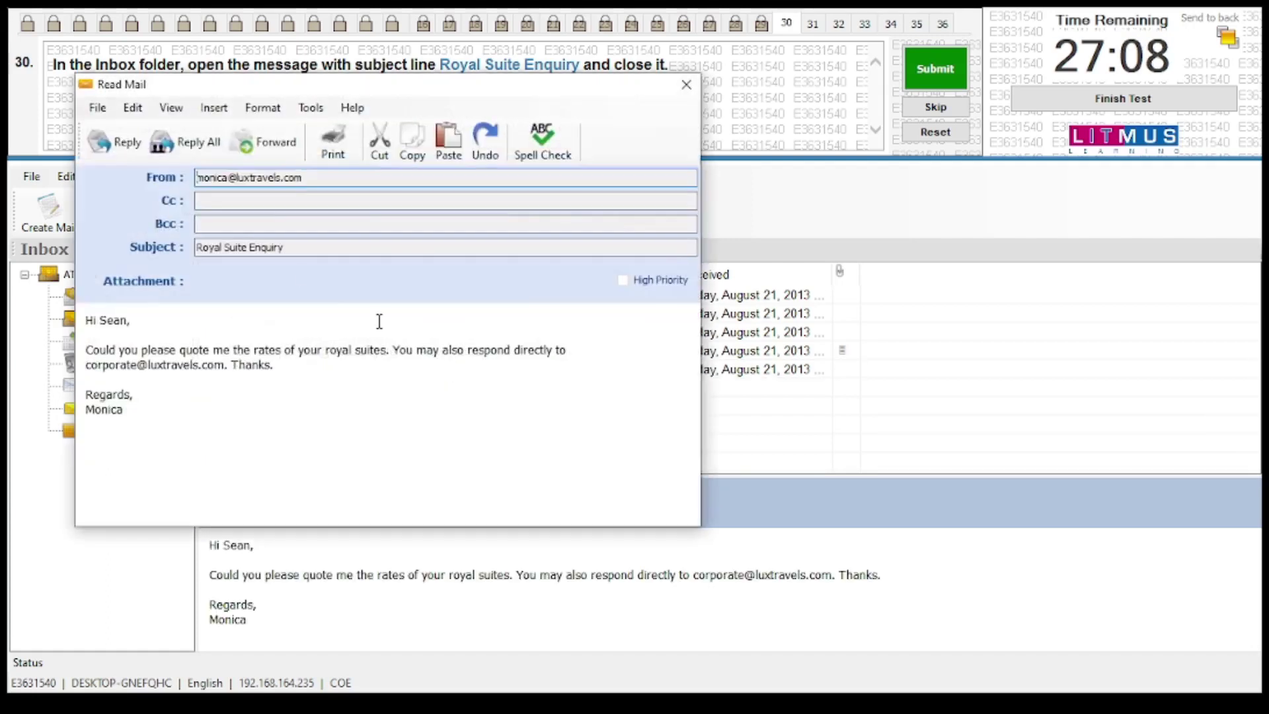
{"action": "left_click", "coordinate": [687, 84]}
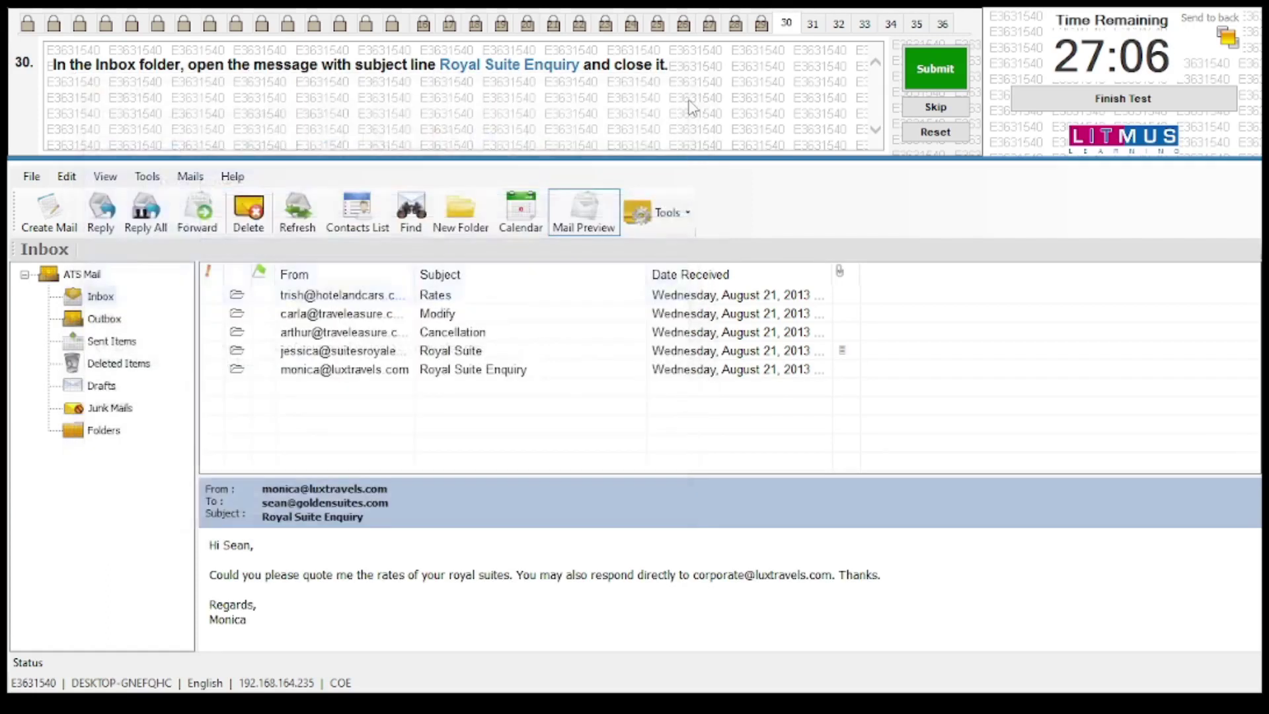
{"action": "left_click", "coordinate": [935, 70]}
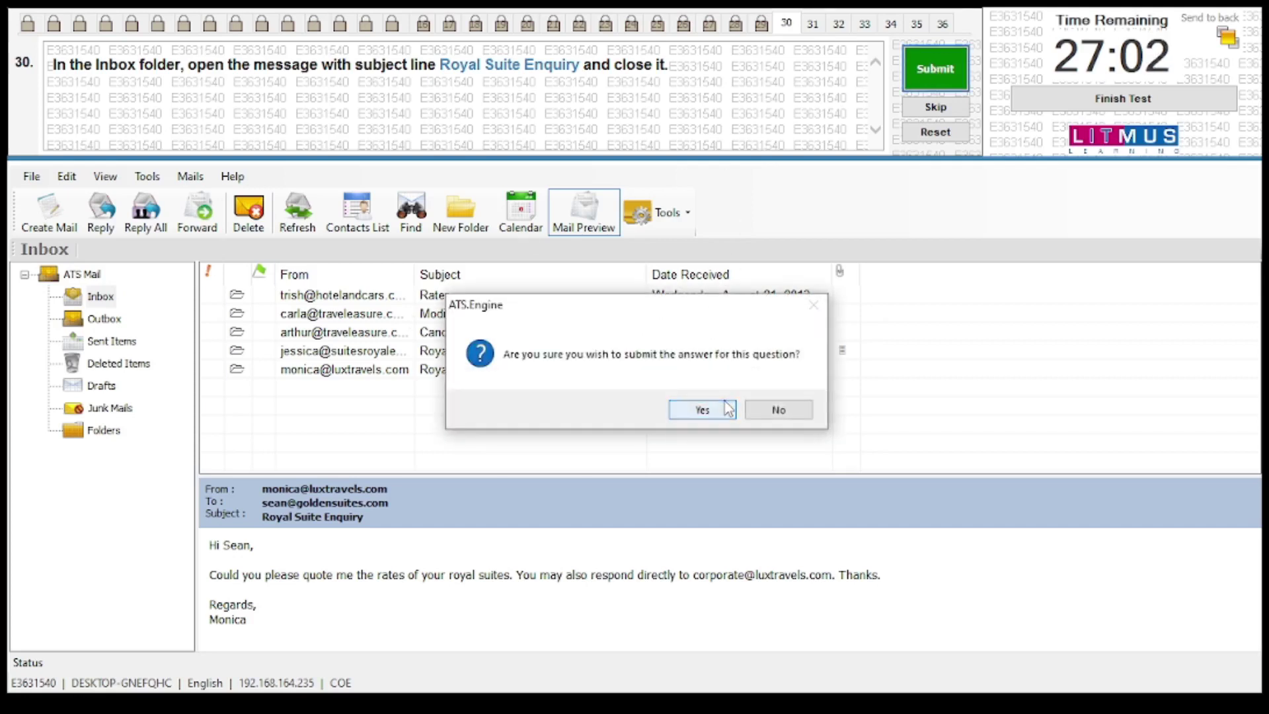
Forward the Royal Suite message to the task's corporate address and submit question 31
{"action": "left_click", "coordinate": [702, 410]}
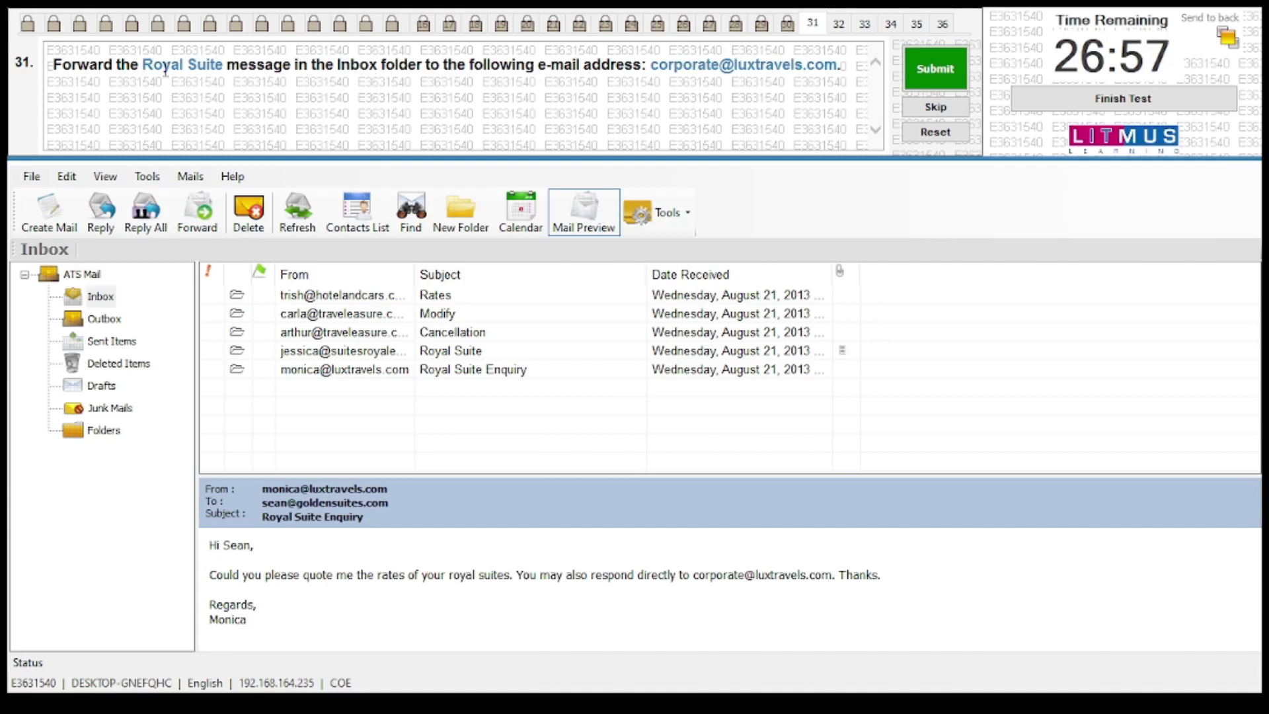
{"action": "left_click", "coordinate": [456, 351]}
{"action": "double_click", "coordinate": [456, 351]}
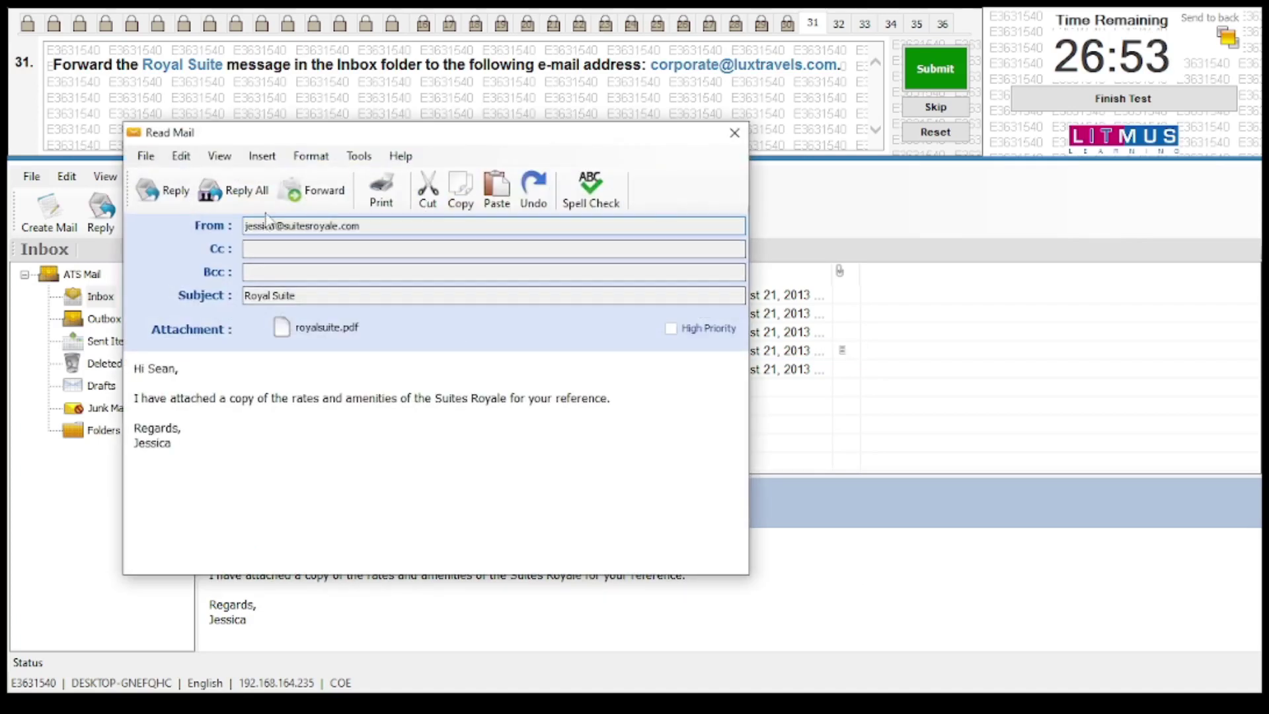
{"action": "left_click", "coordinate": [312, 190]}
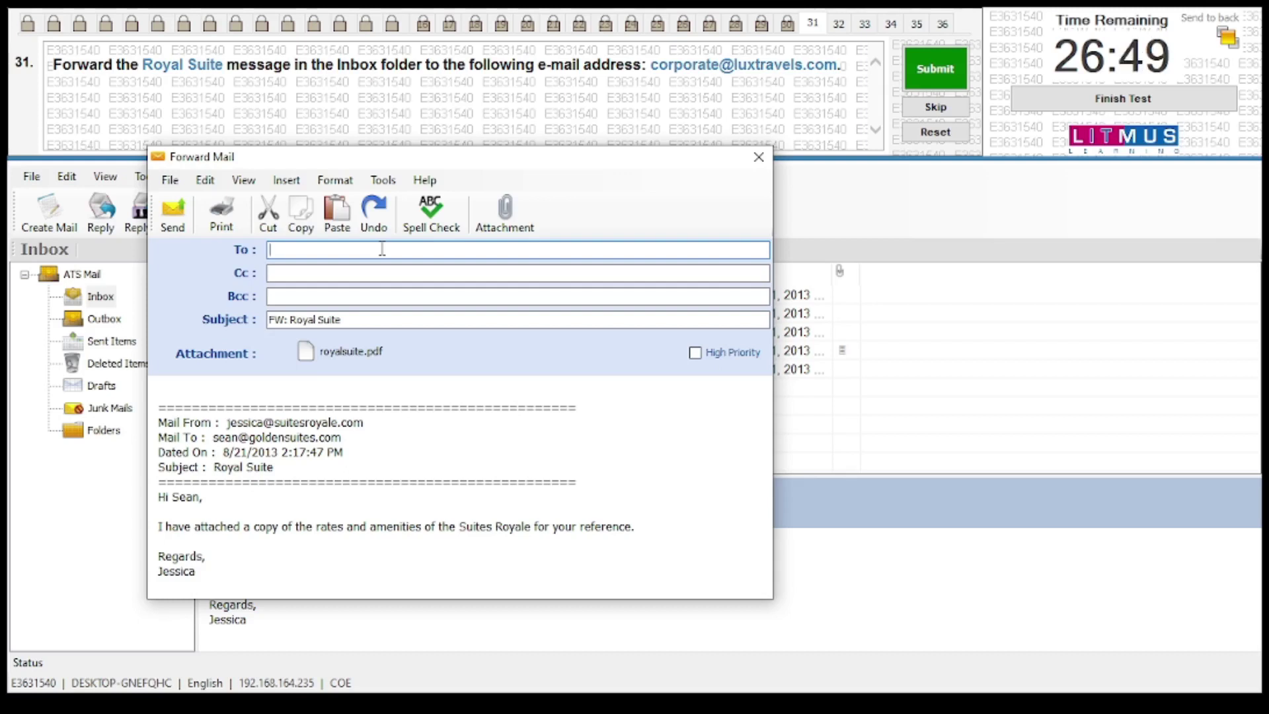
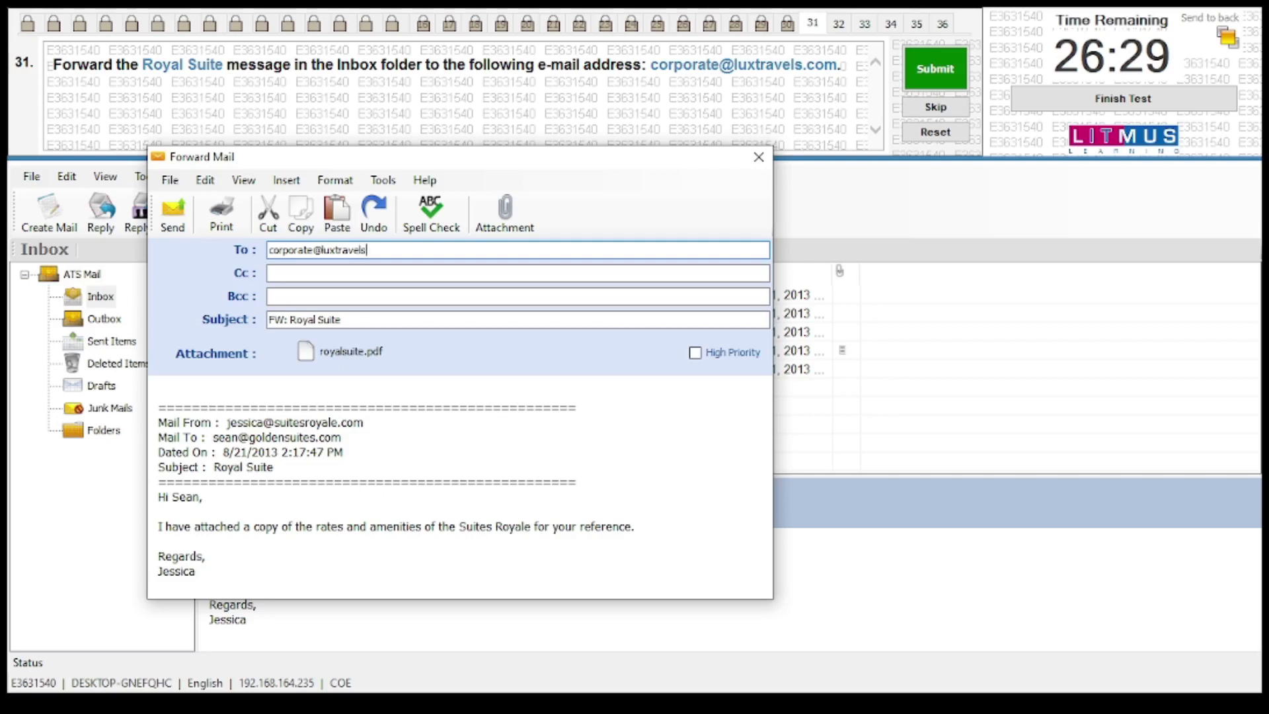
{"action": "left_click", "coordinate": [176, 221]}
{"action": "left_click", "coordinate": [954, 62]}
{"action": "left_click", "coordinate": [718, 409]}
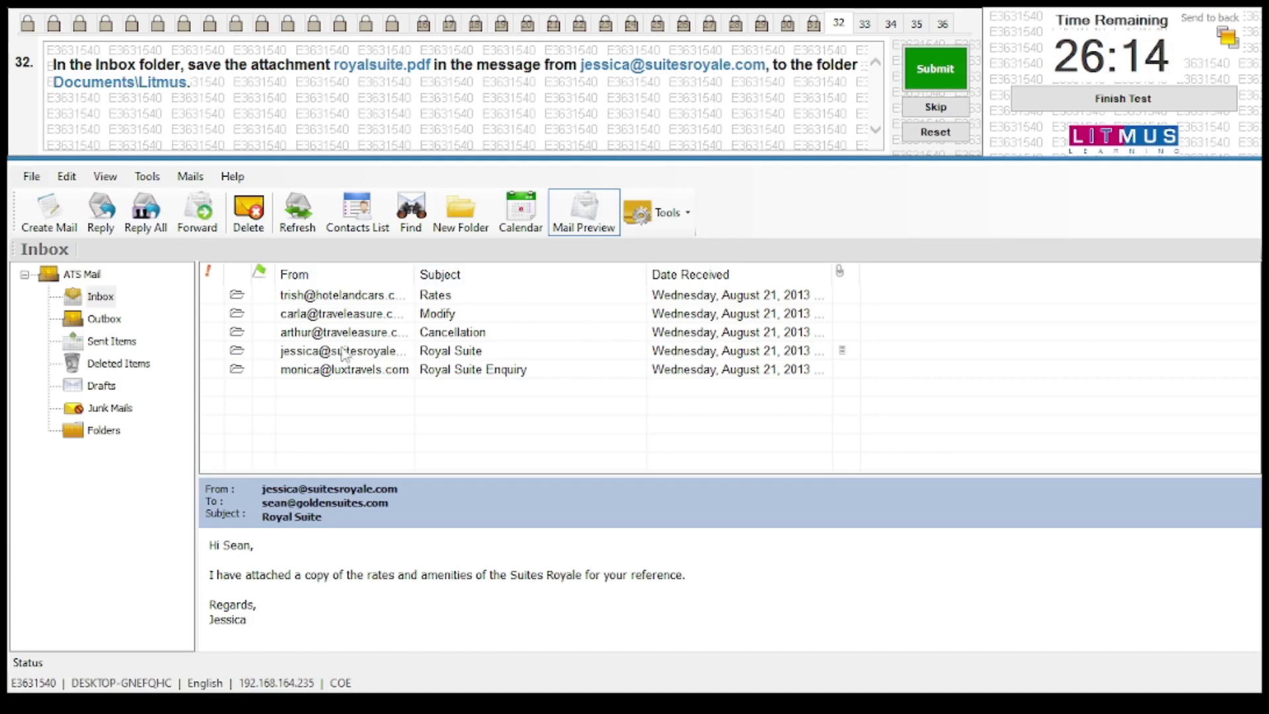
Save the royalsuite.pdf attachment from the Royal Suite message into Documents\Litmus
{"action": "double_click", "coordinate": [305, 353]}
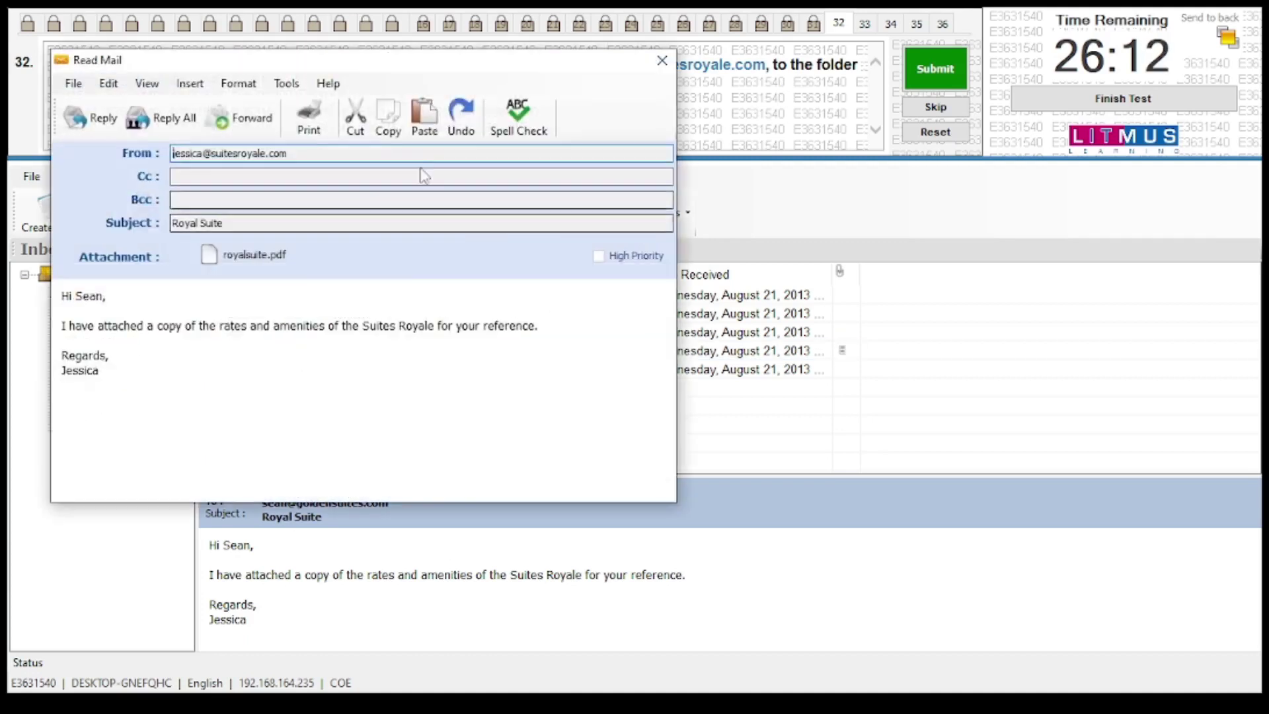
{"action": "left_click_drag", "start_coordinate": [405, 77], "coordinate": [701, 174]}
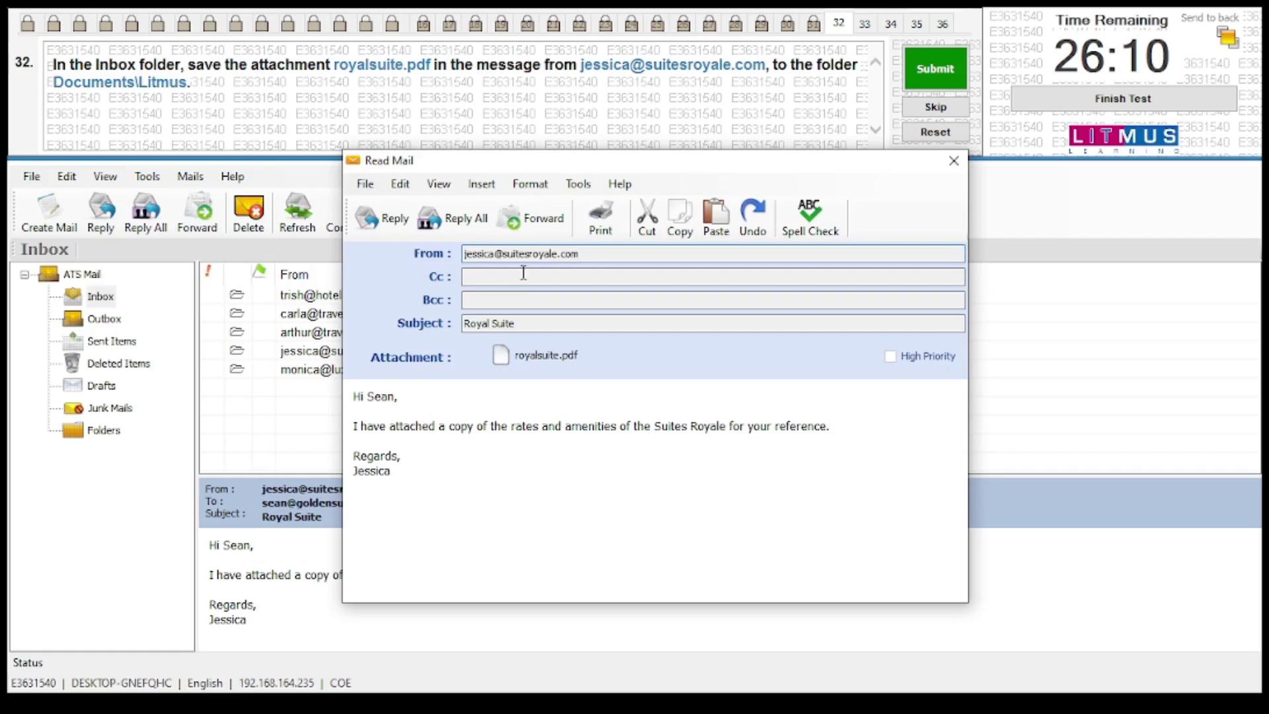
{"action": "right_click", "coordinate": [548, 355]}
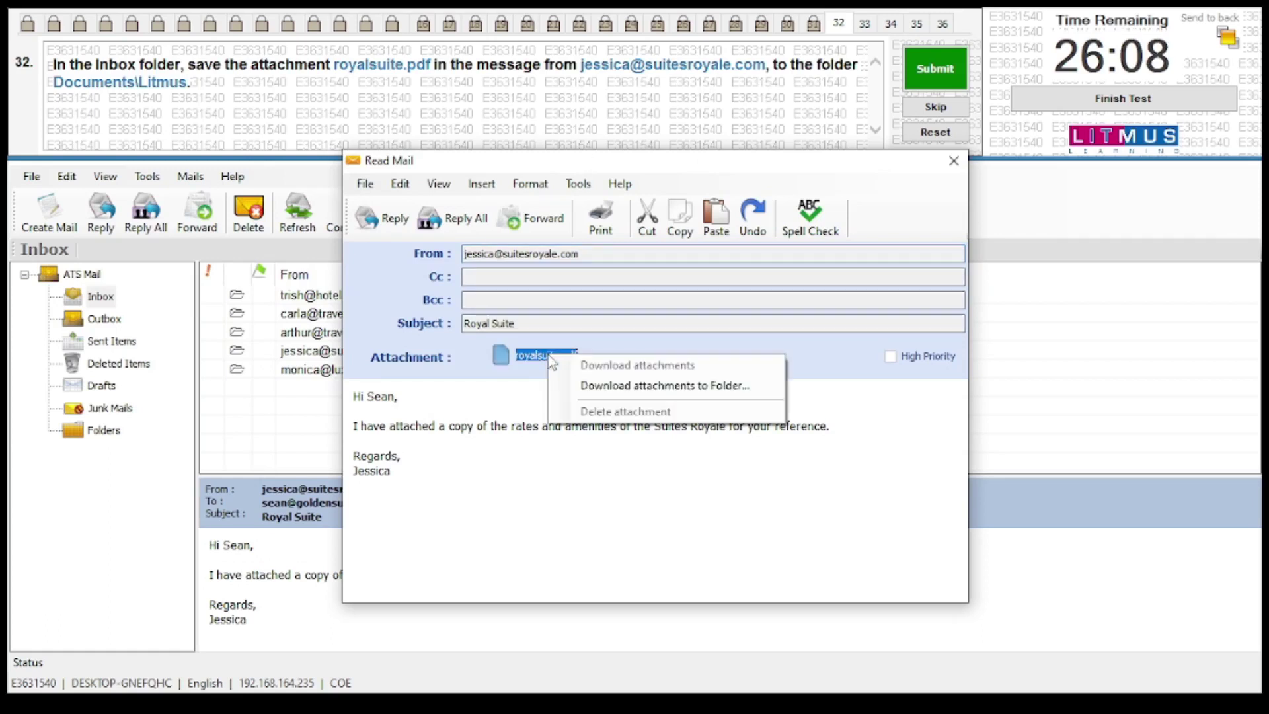
{"action": "left_click", "coordinate": [594, 386]}
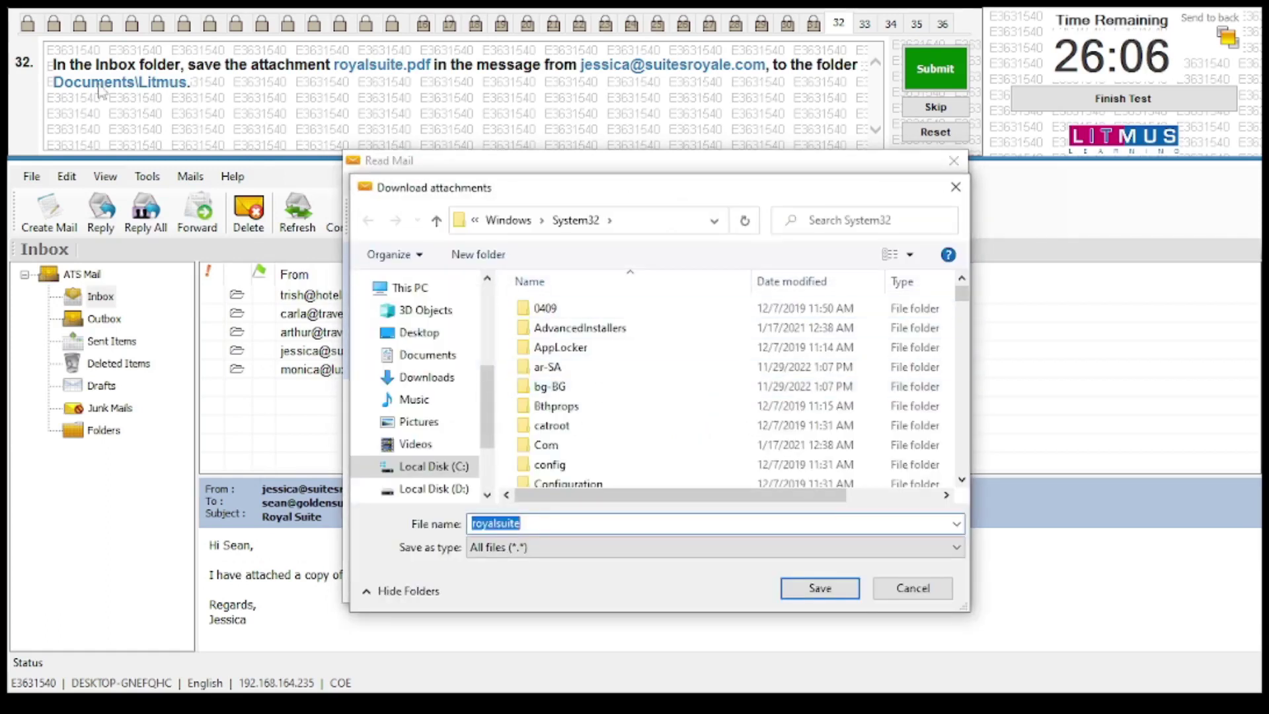
{"action": "left_click", "coordinate": [436, 360]}
{"action": "double_click", "coordinate": [547, 309]}
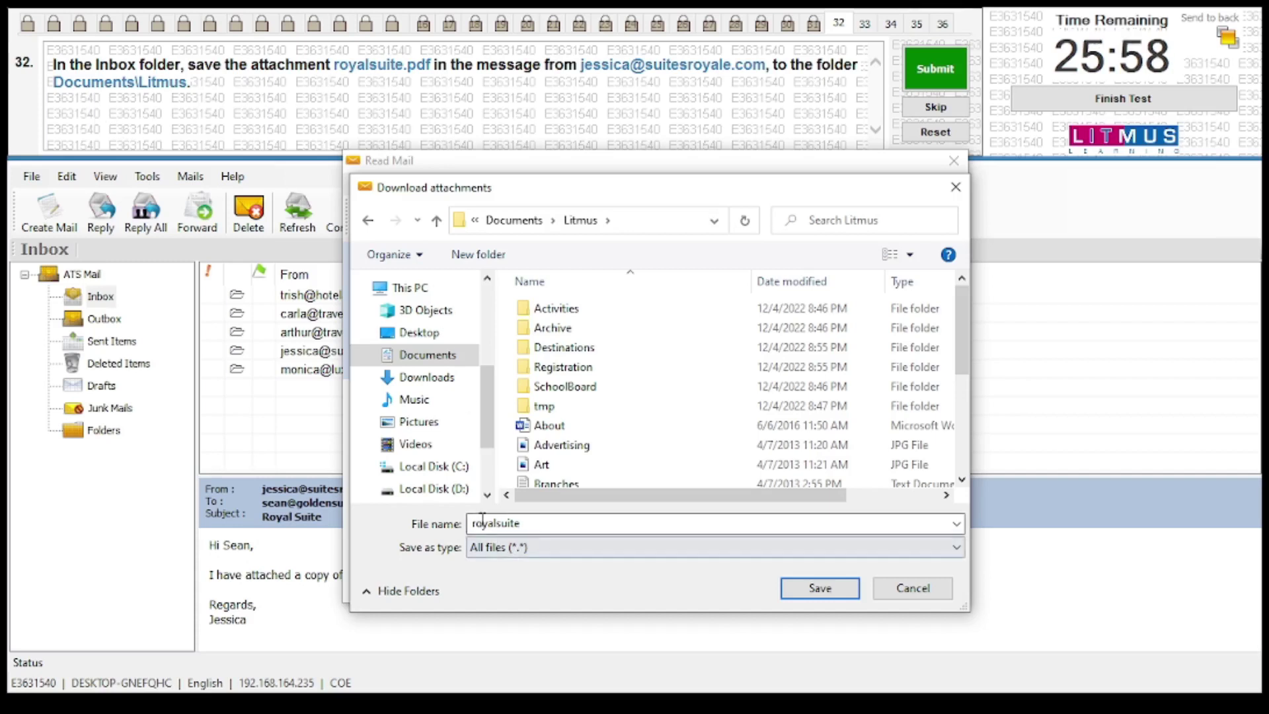
{"action": "left_click", "coordinate": [820, 589]}
{"action": "key", "text": "Return"}
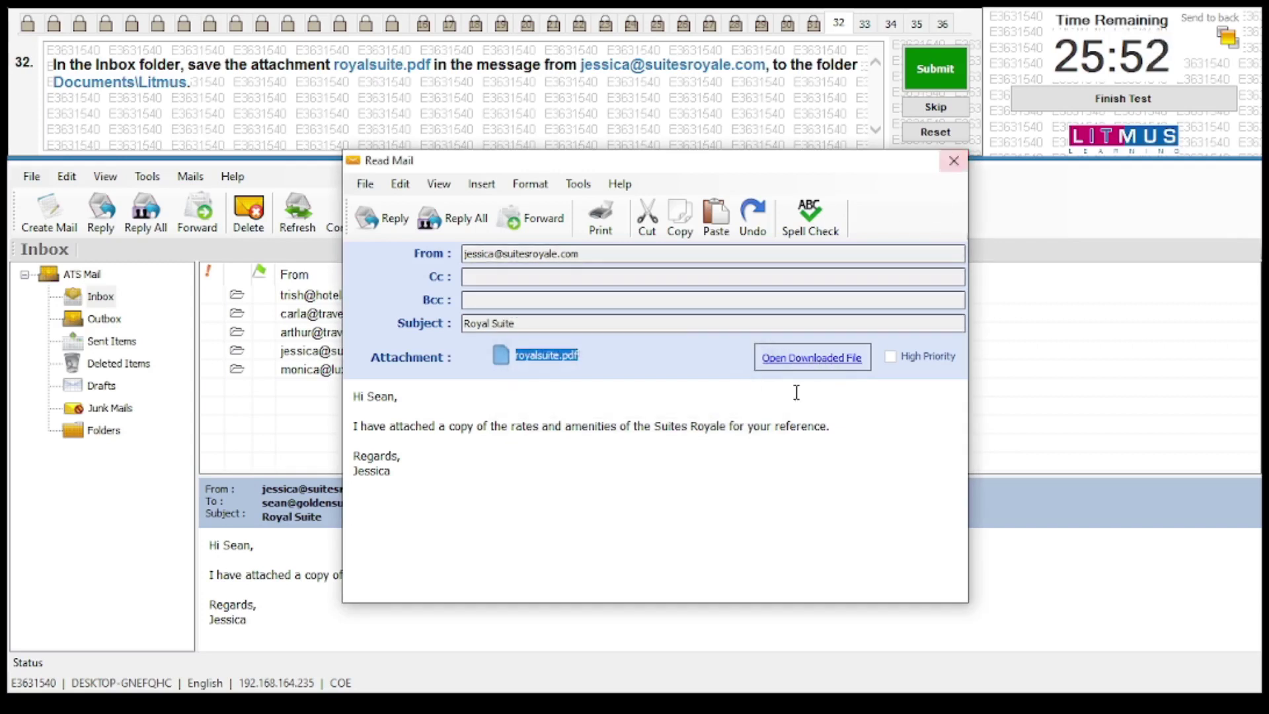
Close the Royal Suite message and submit question 32
{"action": "left_click", "coordinate": [954, 161]}
{"action": "left_click", "coordinate": [935, 68]}
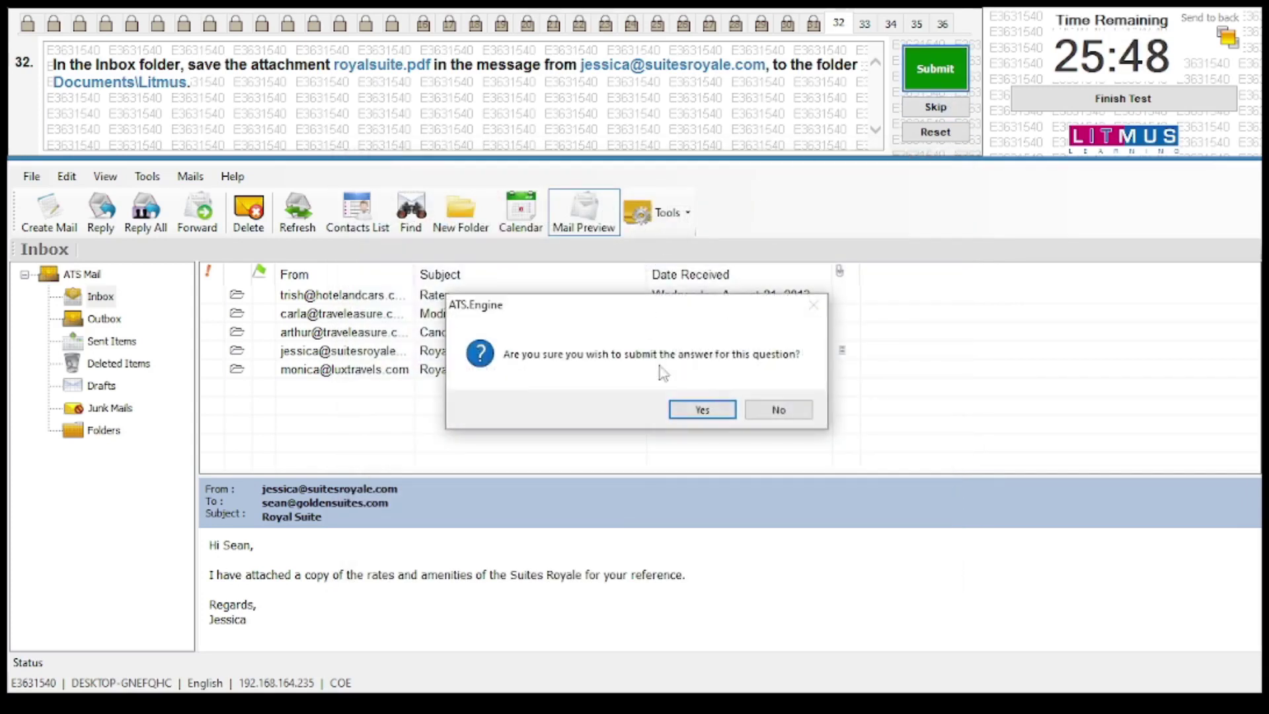
{"action": "left_click", "coordinate": [702, 410]}
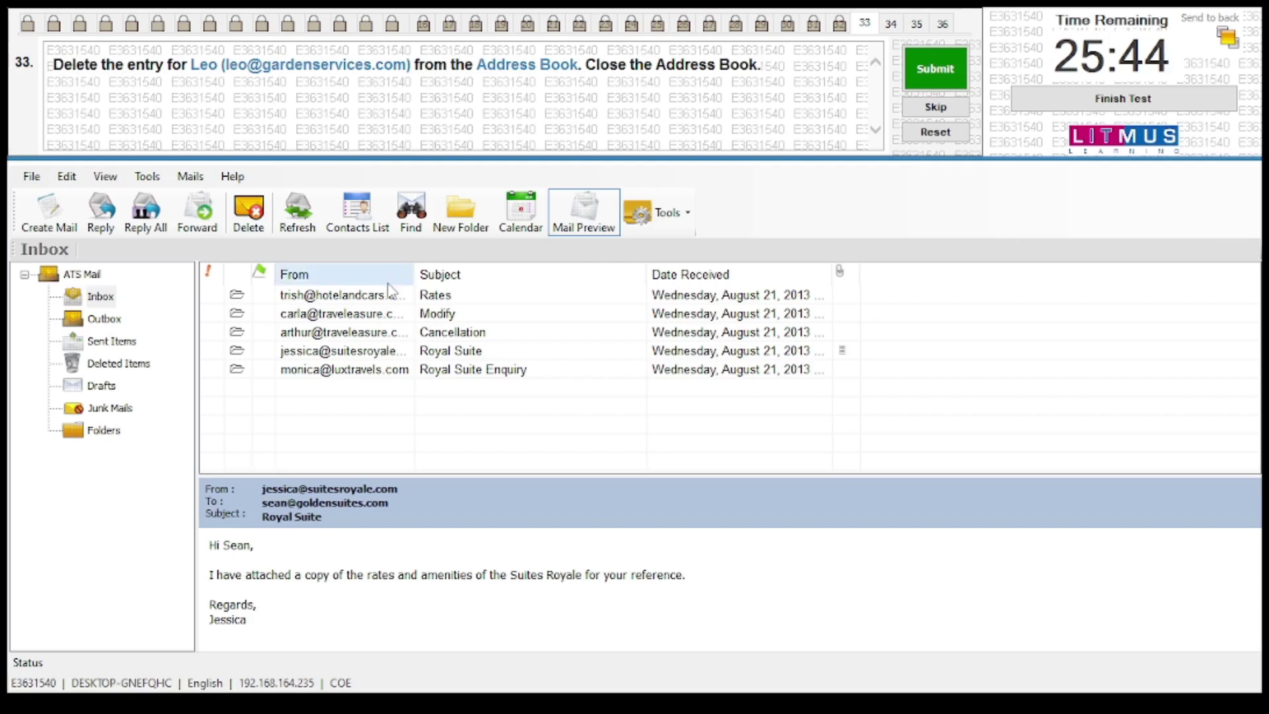
Delete the garden services contact from the address book
{"action": "left_click", "coordinate": [357, 210]}
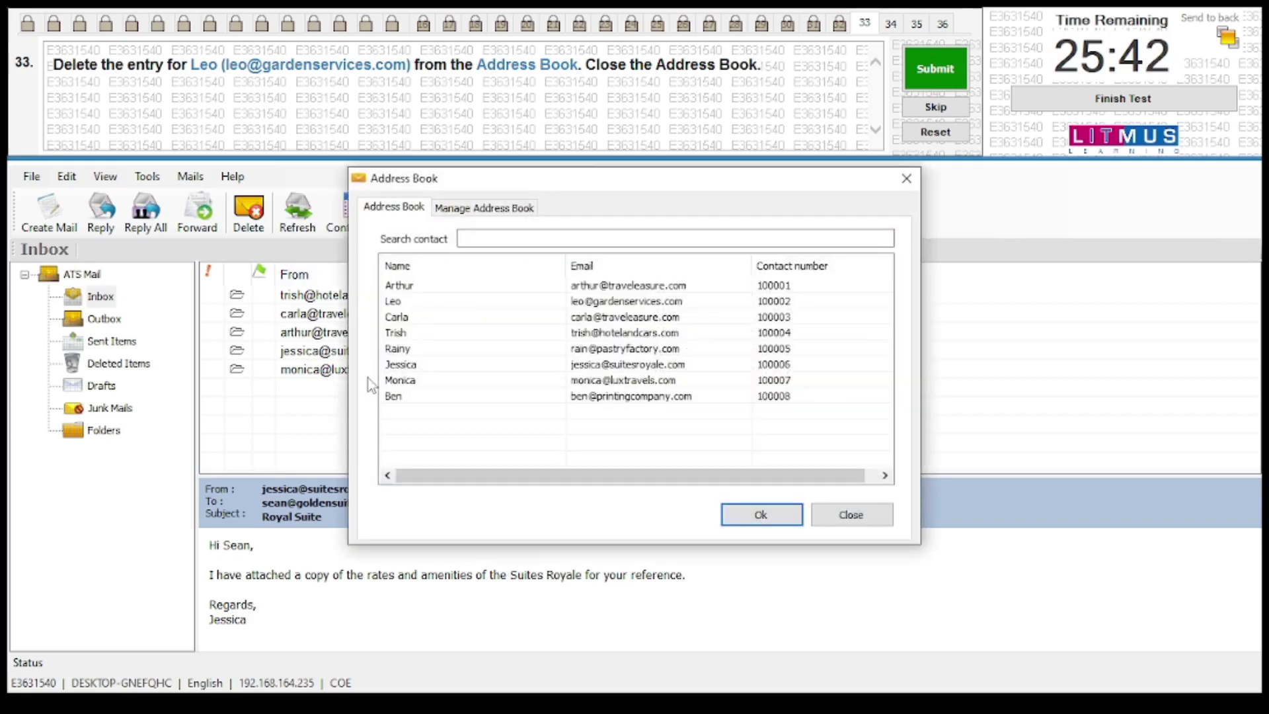
{"action": "left_click", "coordinate": [390, 303]}
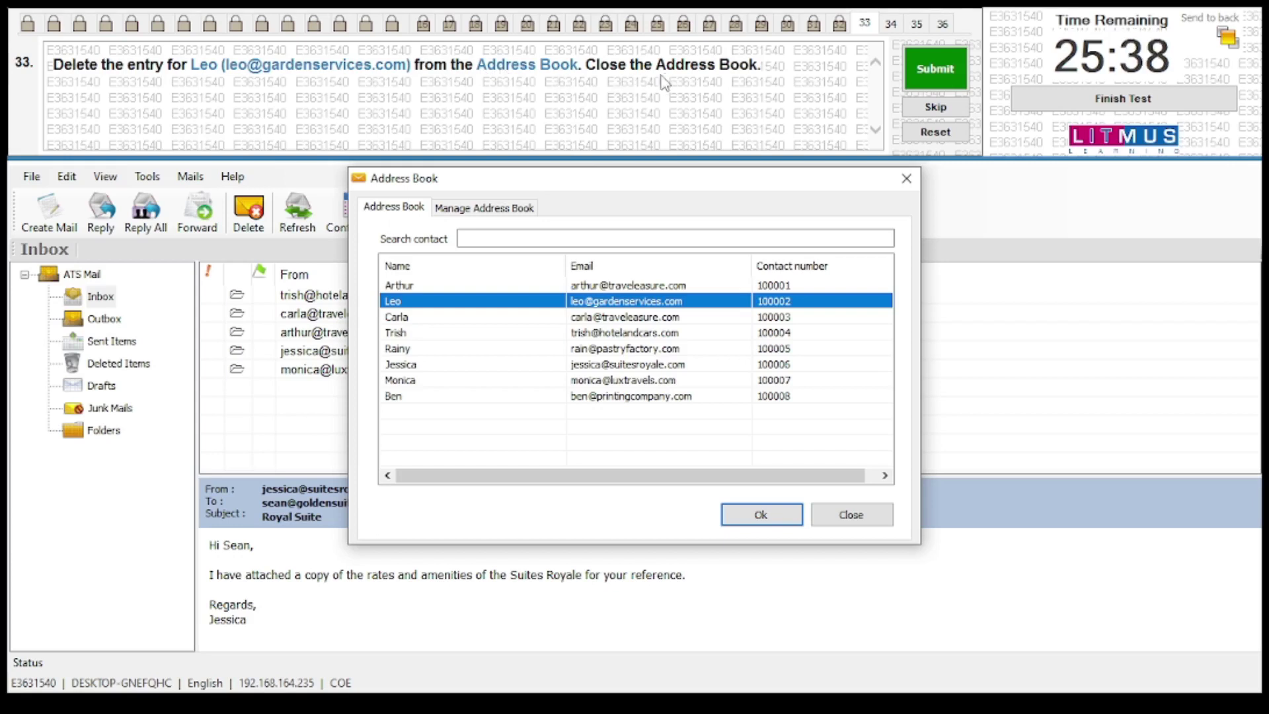
{"action": "double_click", "coordinate": [564, 304]}
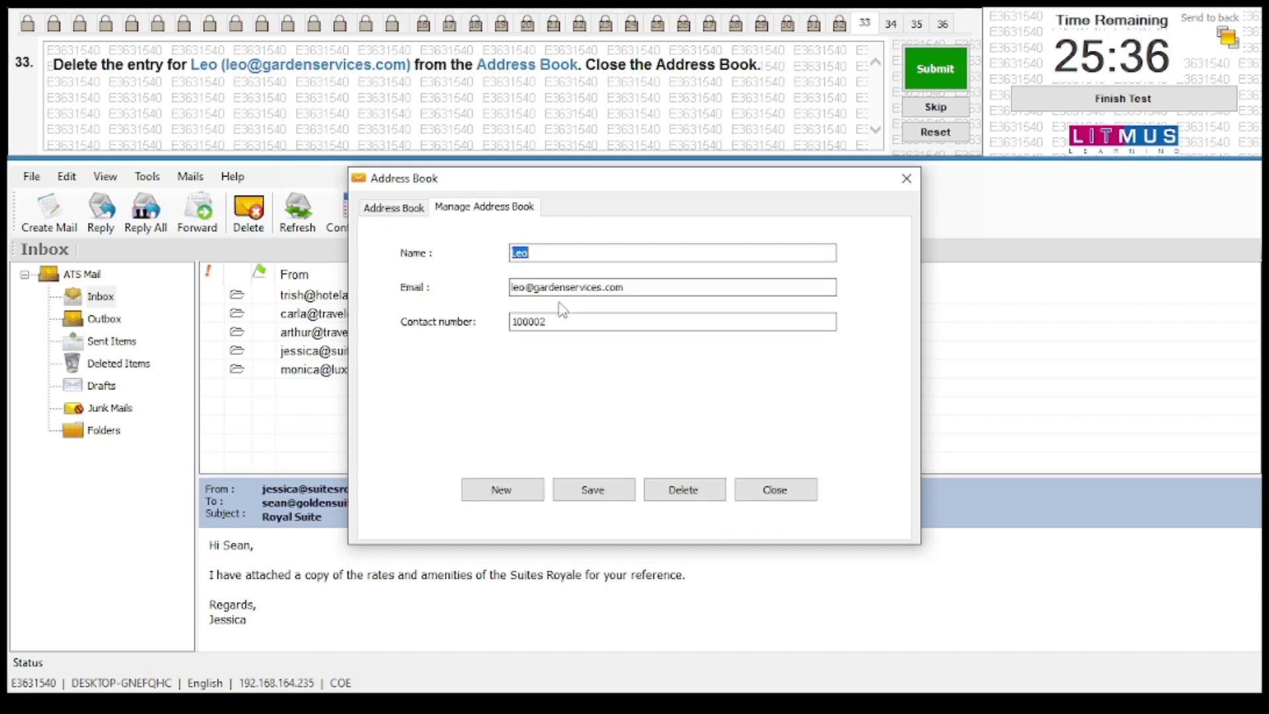
{"action": "left_click", "coordinate": [707, 492]}
{"action": "left_click", "coordinate": [702, 410]}
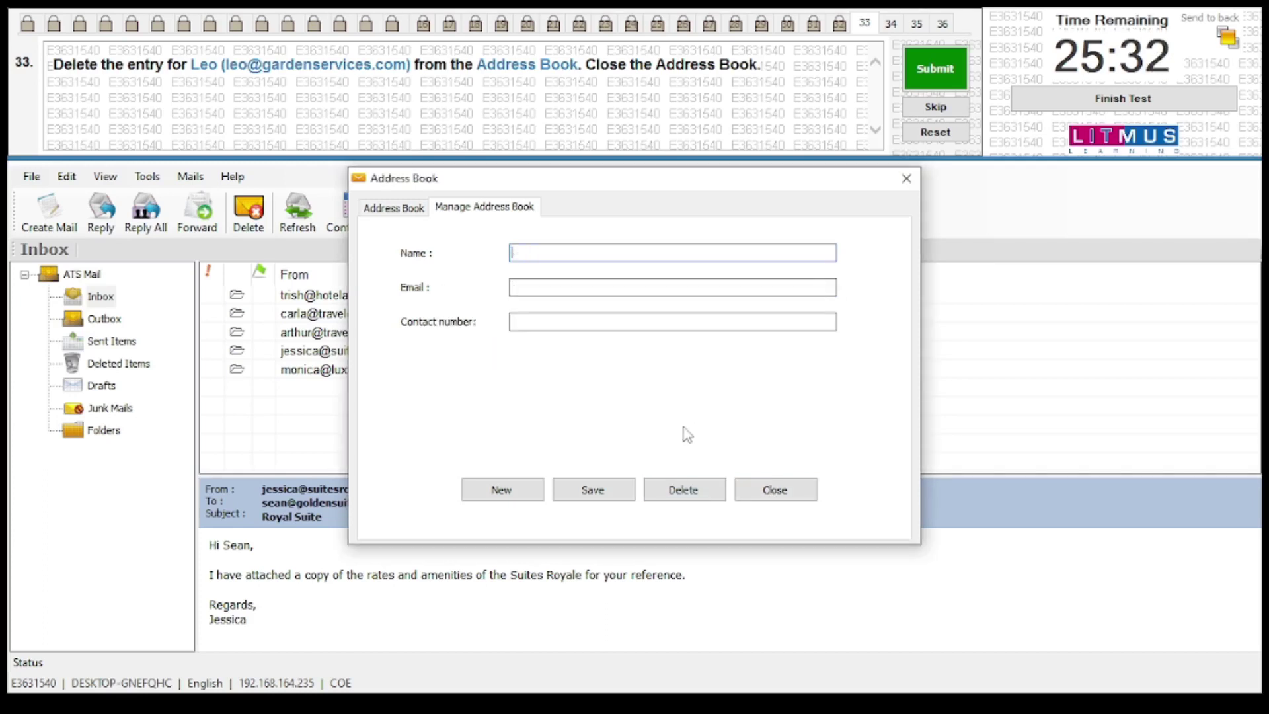
Close the address book and submit question 33
{"action": "left_click", "coordinate": [777, 490]}
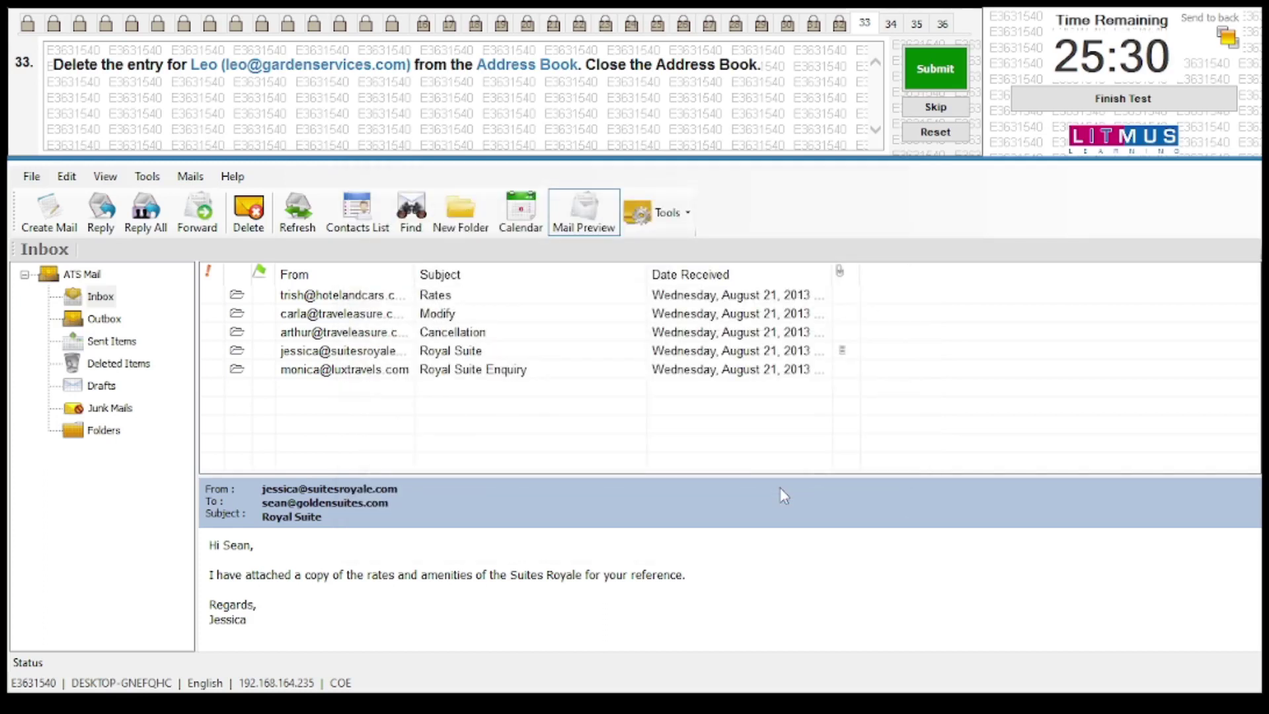
{"action": "left_click", "coordinate": [935, 69]}
{"action": "left_click", "coordinate": [706, 407]}
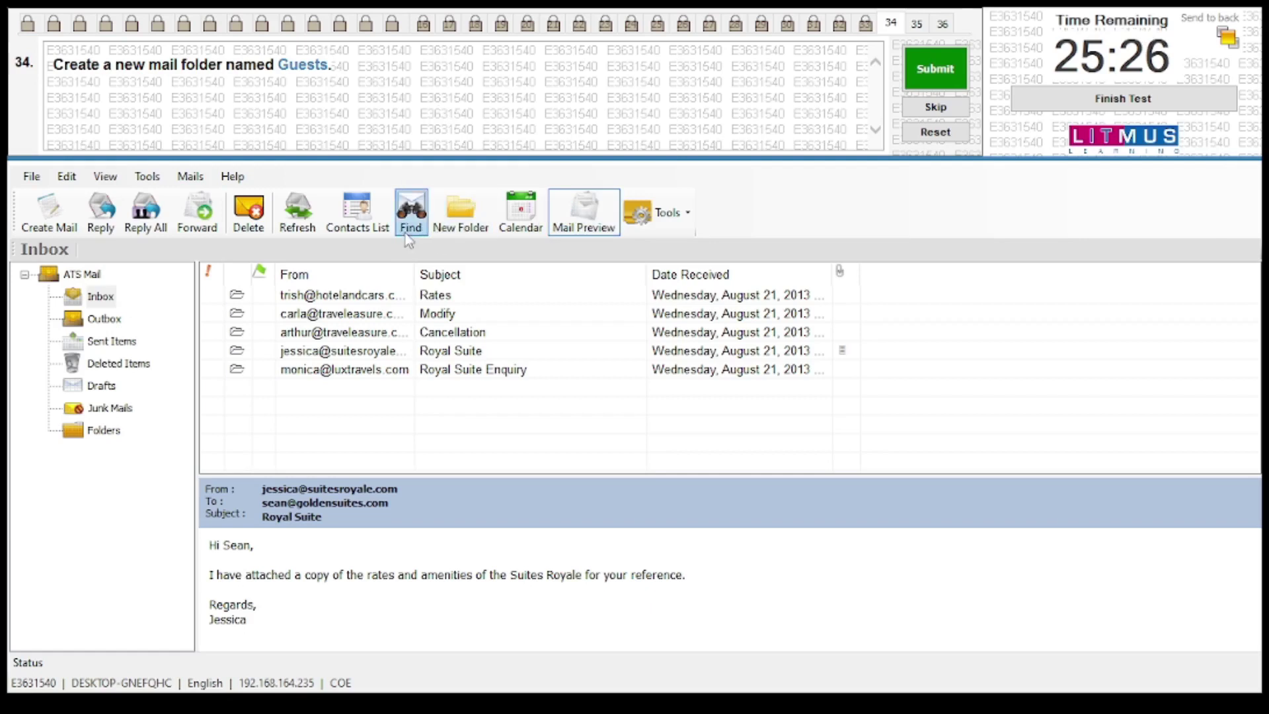
Create a mail folder named Guests and submit question 34
{"action": "left_click", "coordinate": [456, 226]}
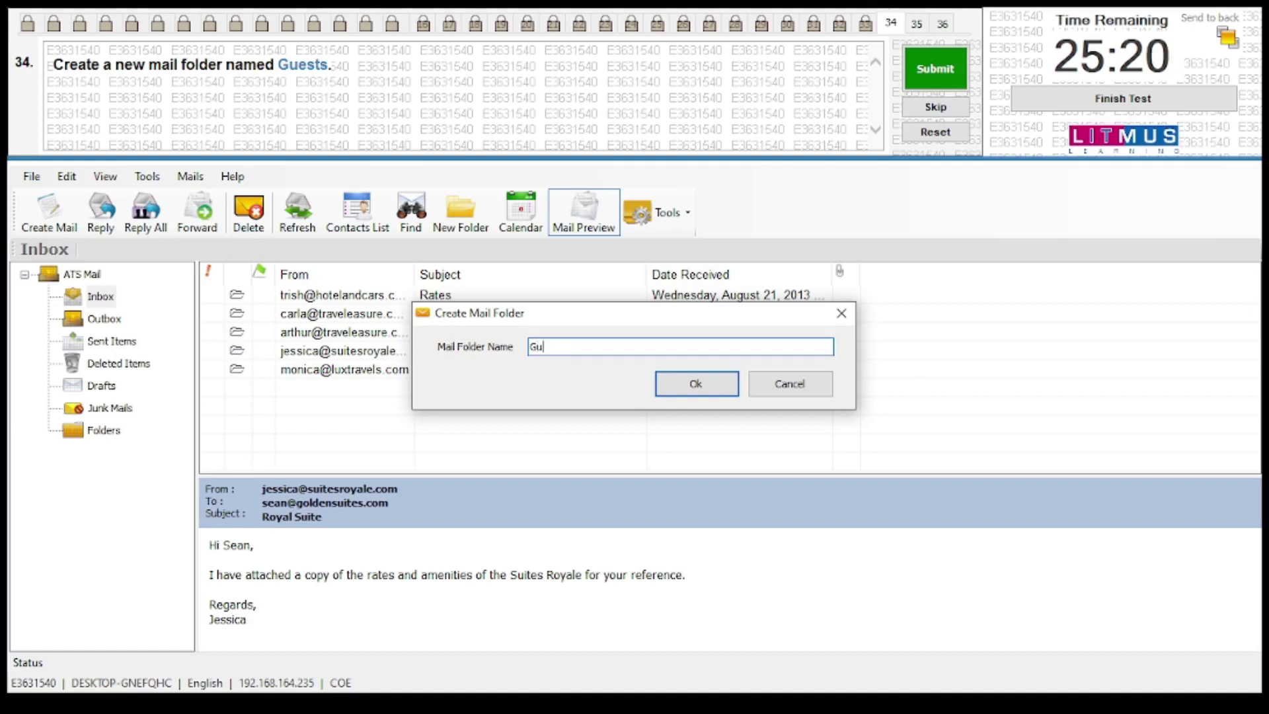
{"action": "type", "text": "es"}
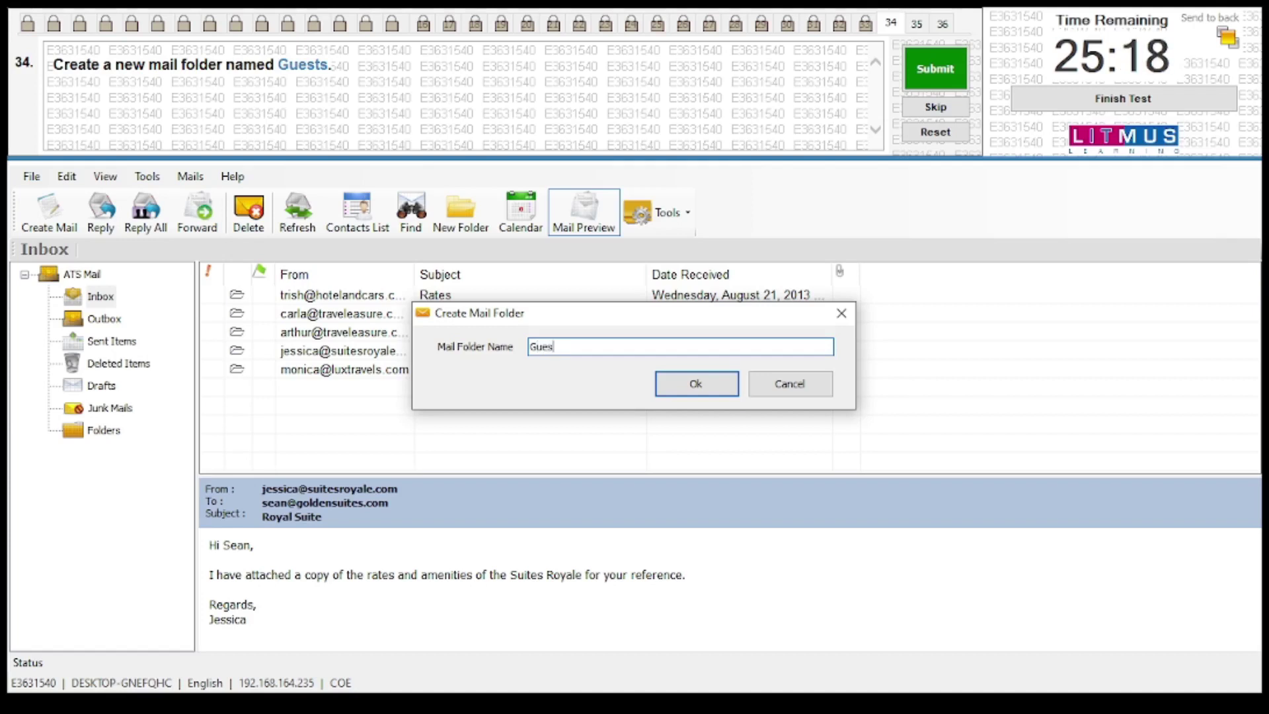
{"action": "type", "text": "ts"}
{"action": "left_click", "coordinate": [657, 383]}
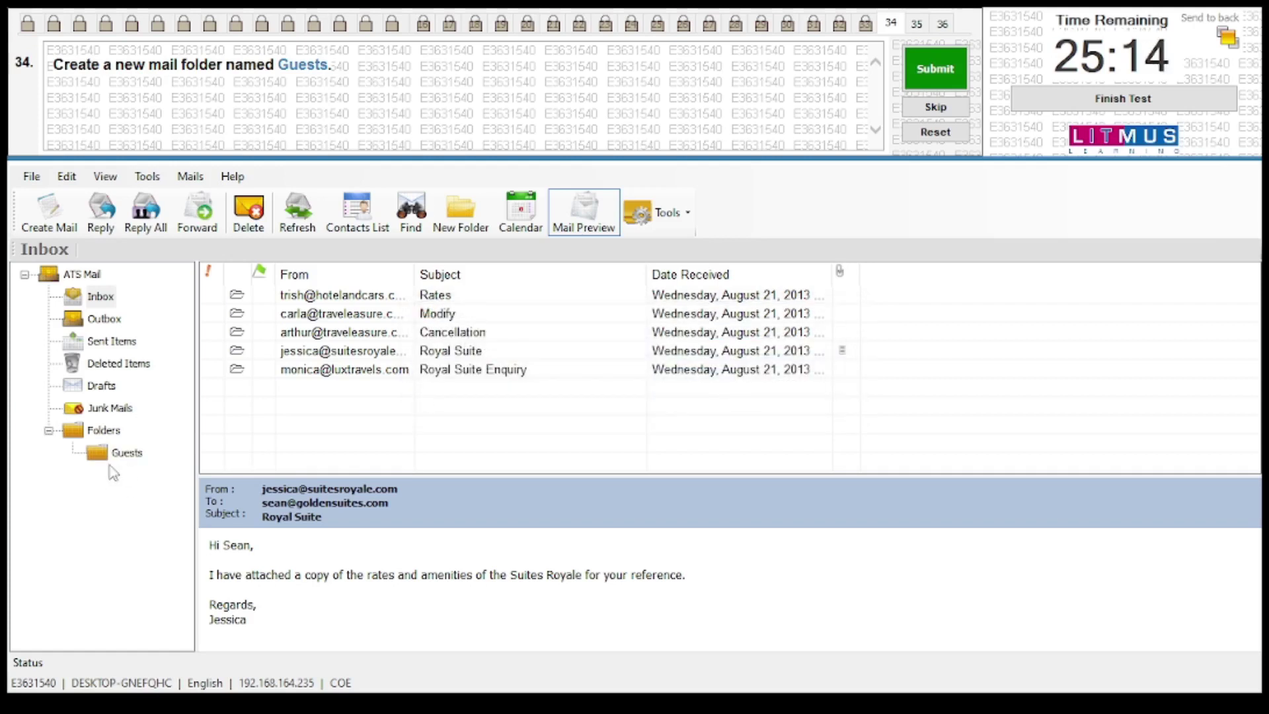
{"action": "left_click", "coordinate": [925, 74]}
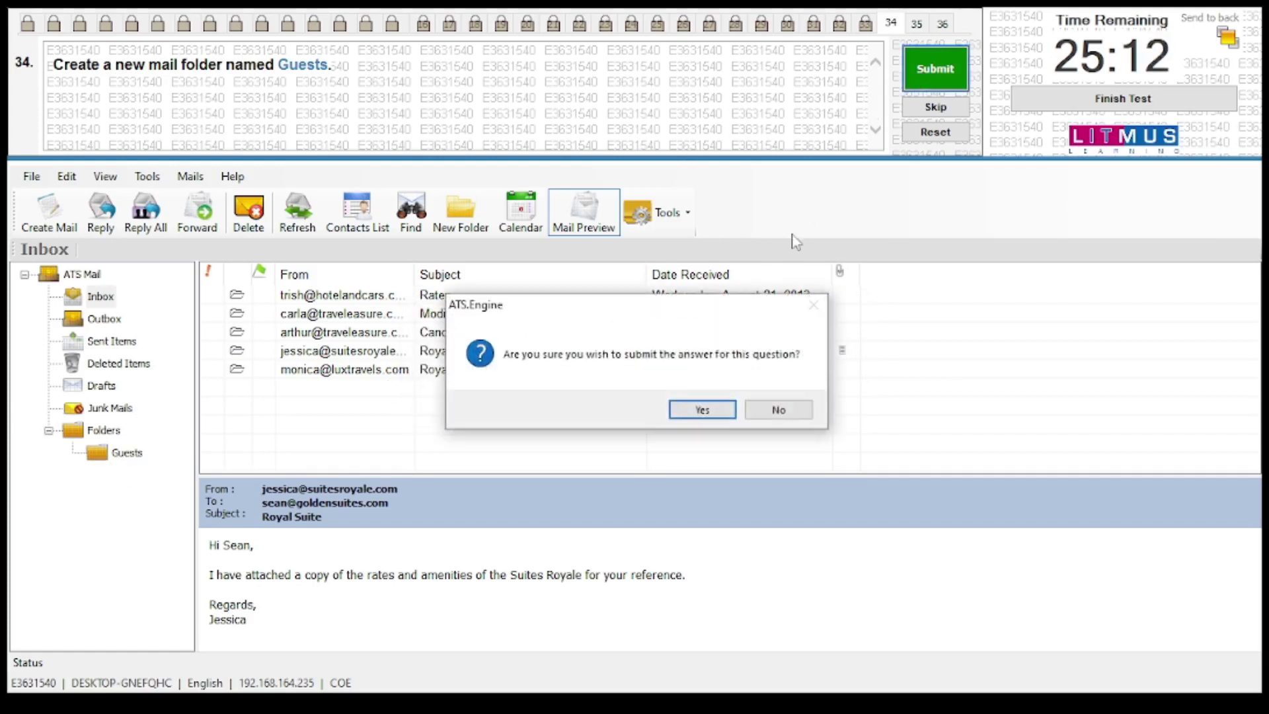
{"action": "left_click", "coordinate": [690, 410]}
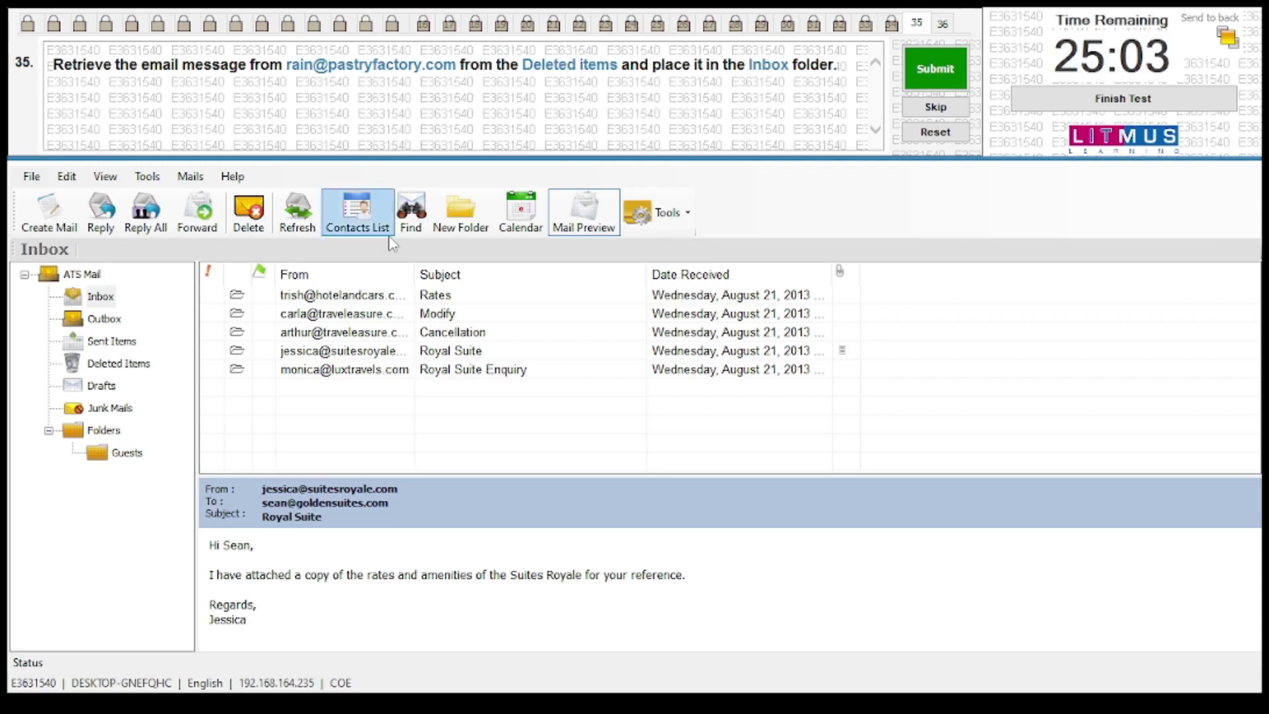
Restore the Baked Products for Conferences message from Deleted Items to the Inbox and submit
{"action": "left_click", "coordinate": [134, 369]}
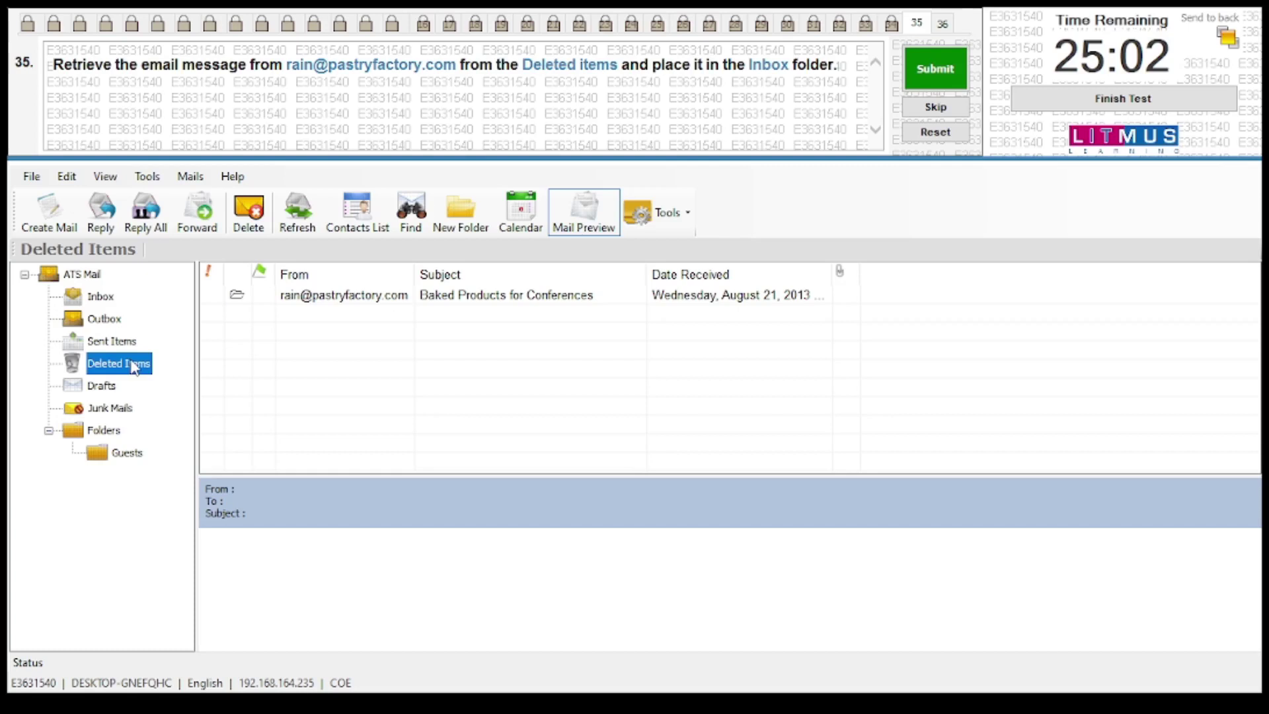
{"action": "right_click", "coordinate": [320, 301]}
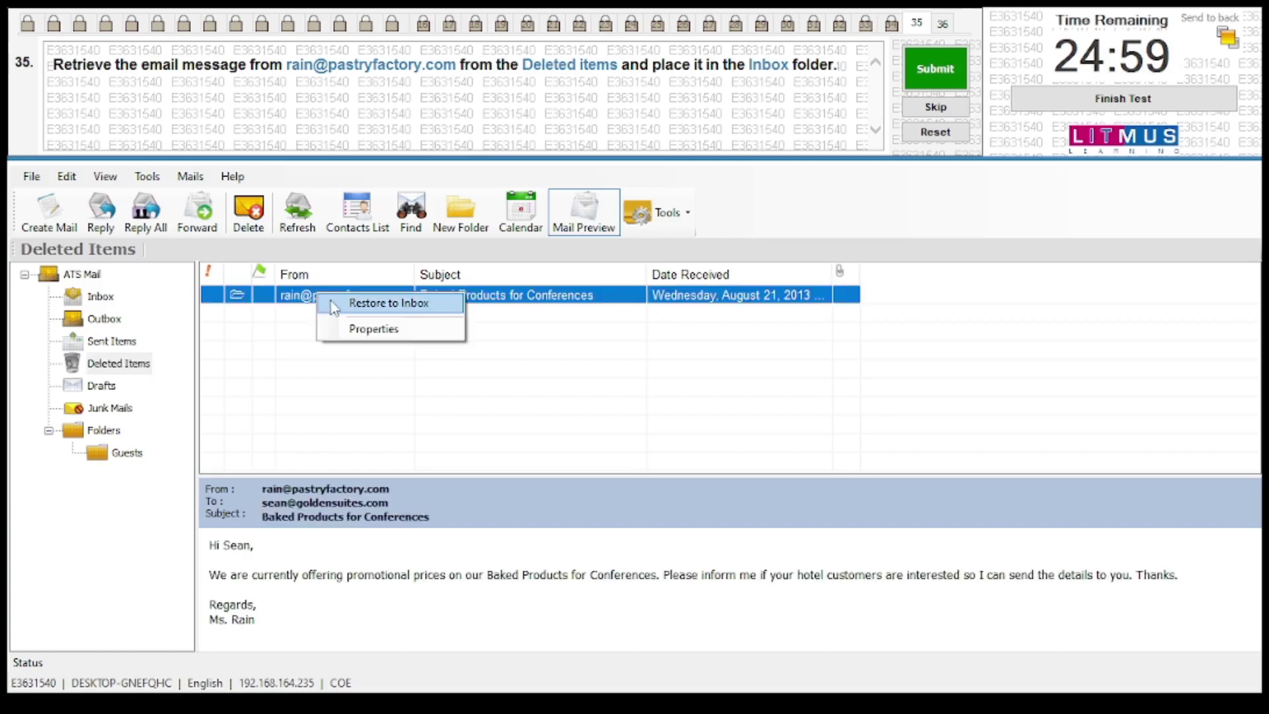
{"action": "left_click", "coordinate": [371, 304]}
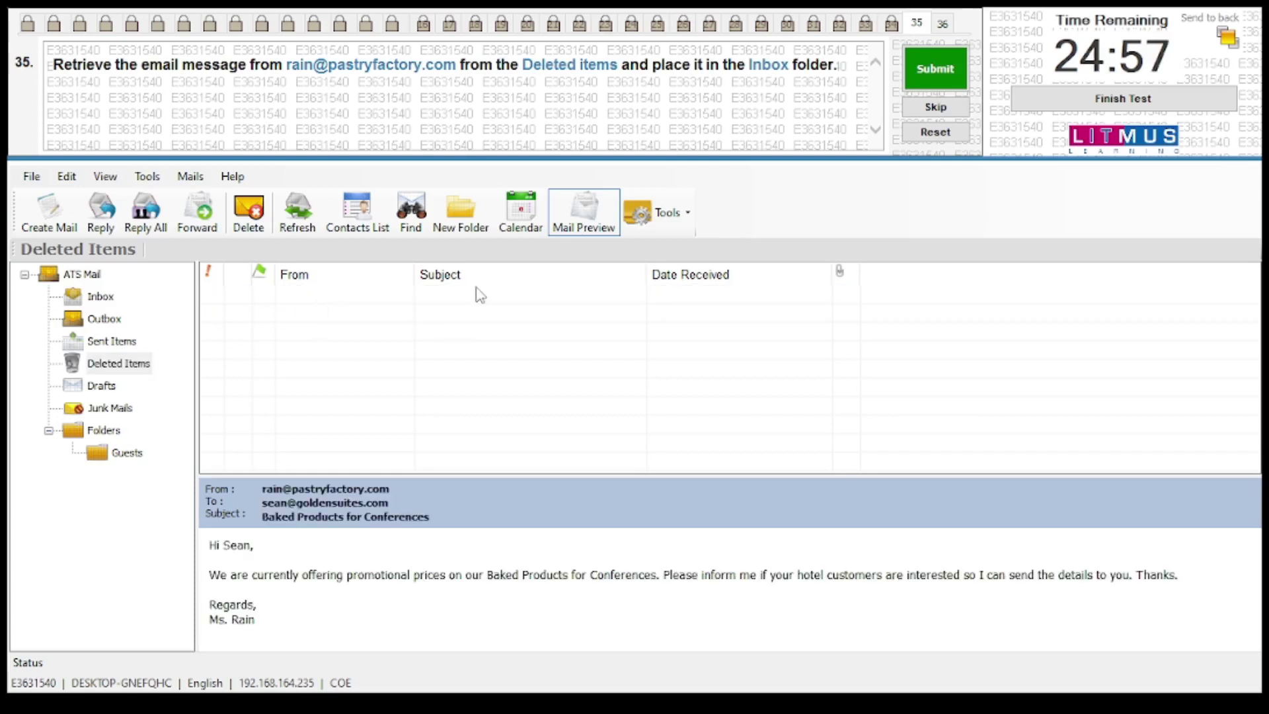
{"action": "left_click", "coordinate": [912, 64]}
Set the Launching of new hotel logo appointment's location to Blue Ballroom and save it
{"action": "left_click", "coordinate": [686, 409]}
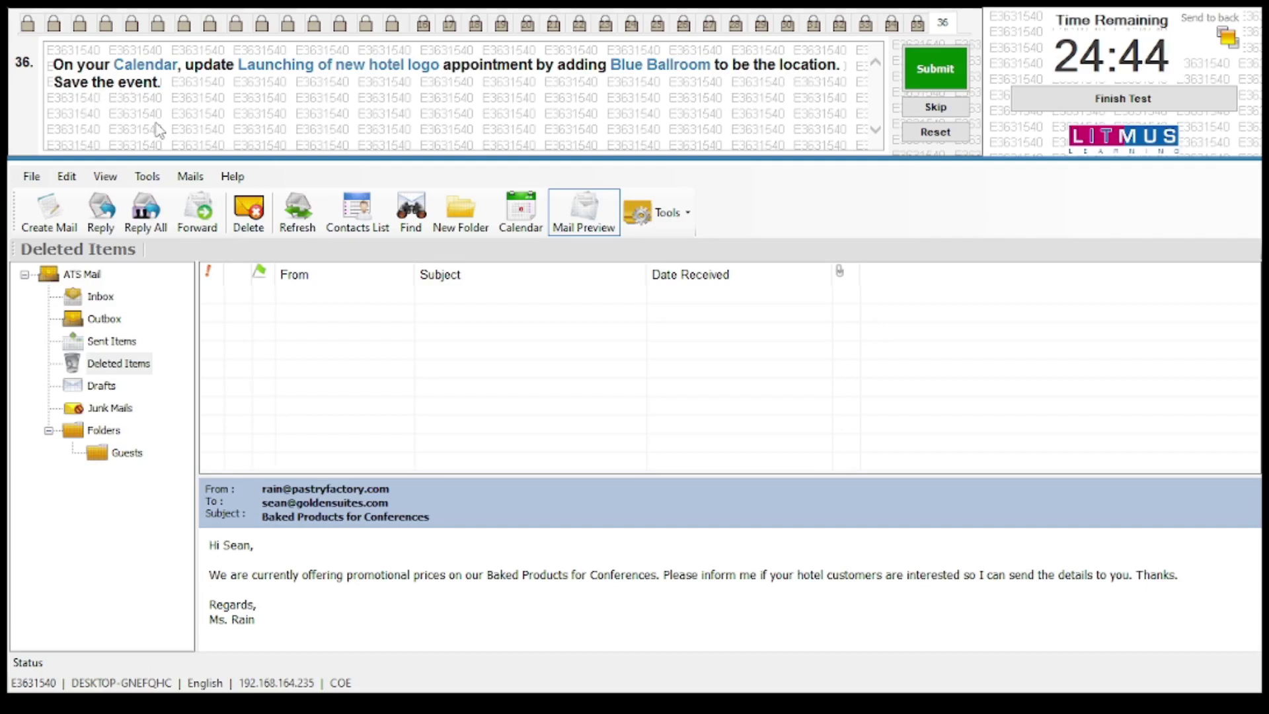
{"action": "left_click", "coordinate": [525, 218]}
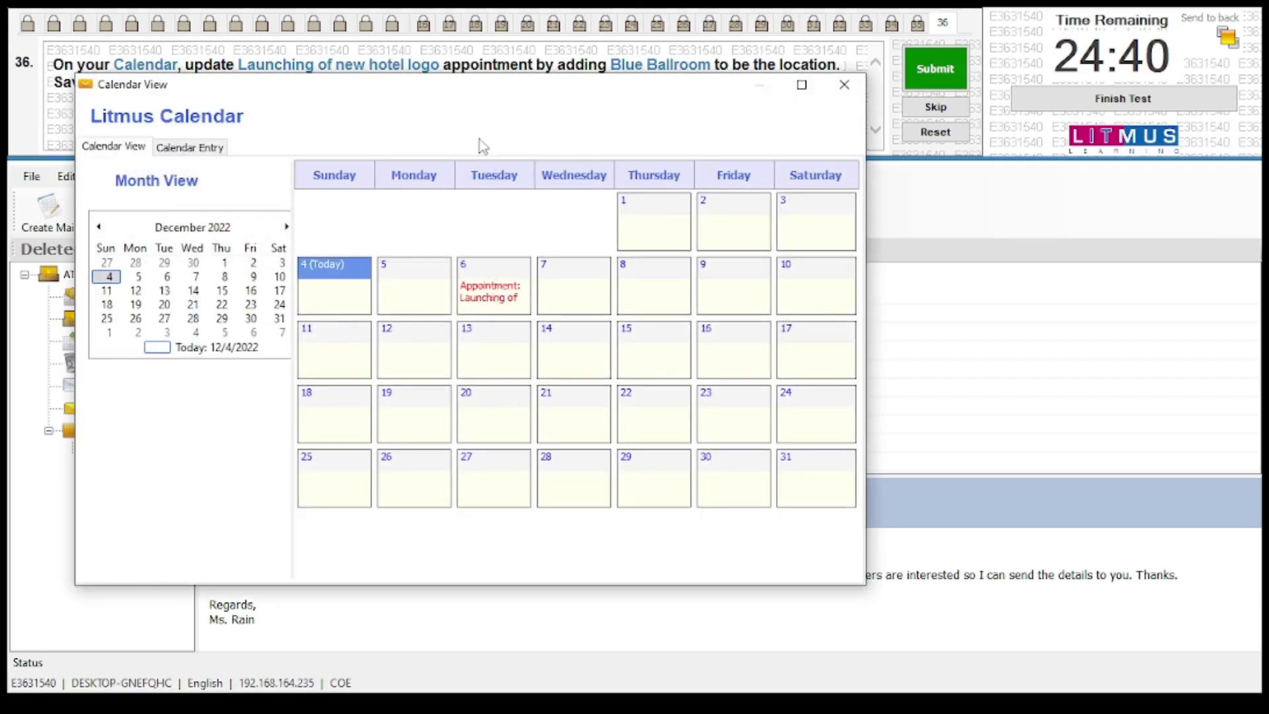
{"action": "left_click_drag", "start_coordinate": [492, 92], "coordinate": [624, 160]}
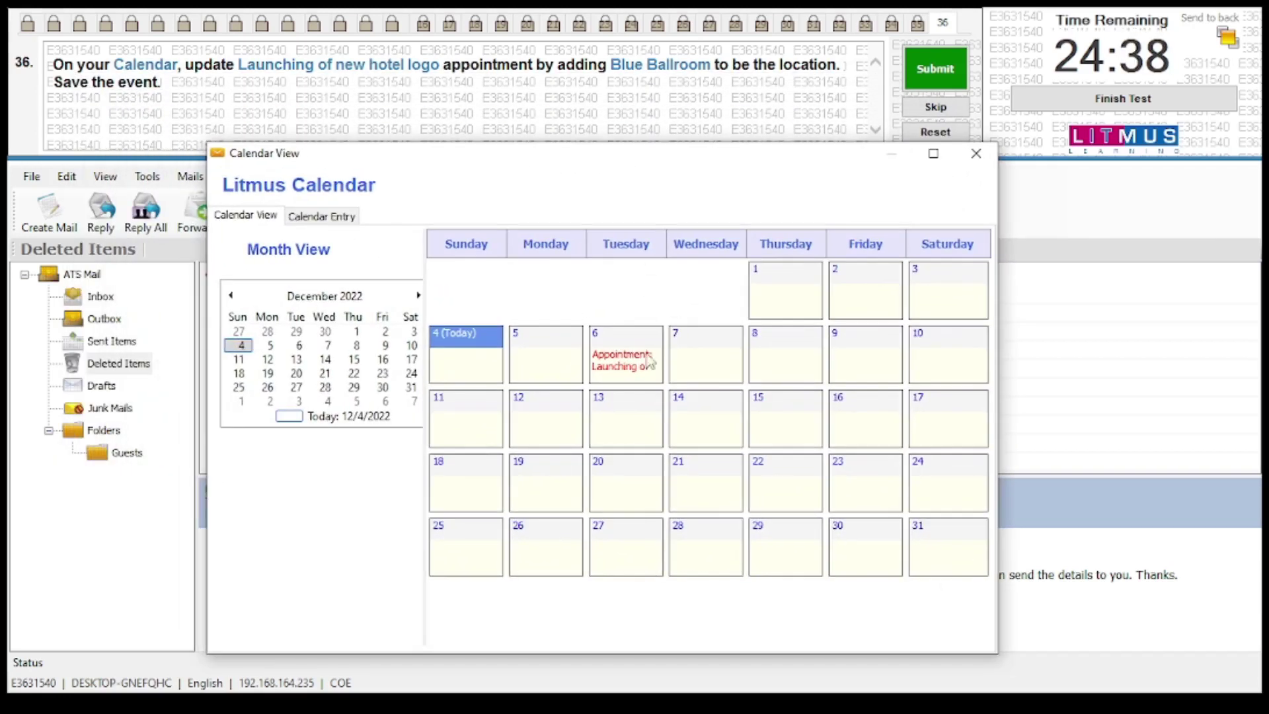
{"action": "double_click", "coordinate": [627, 376]}
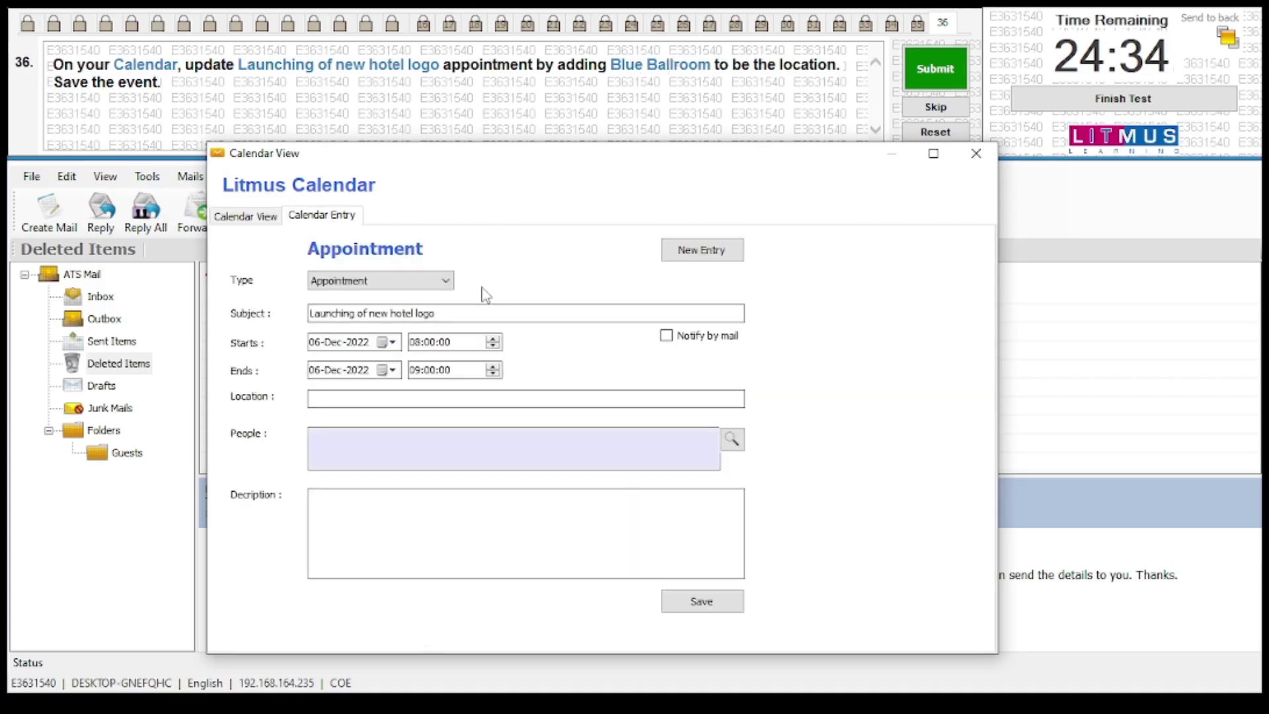
{"action": "left_click", "coordinate": [359, 399]}
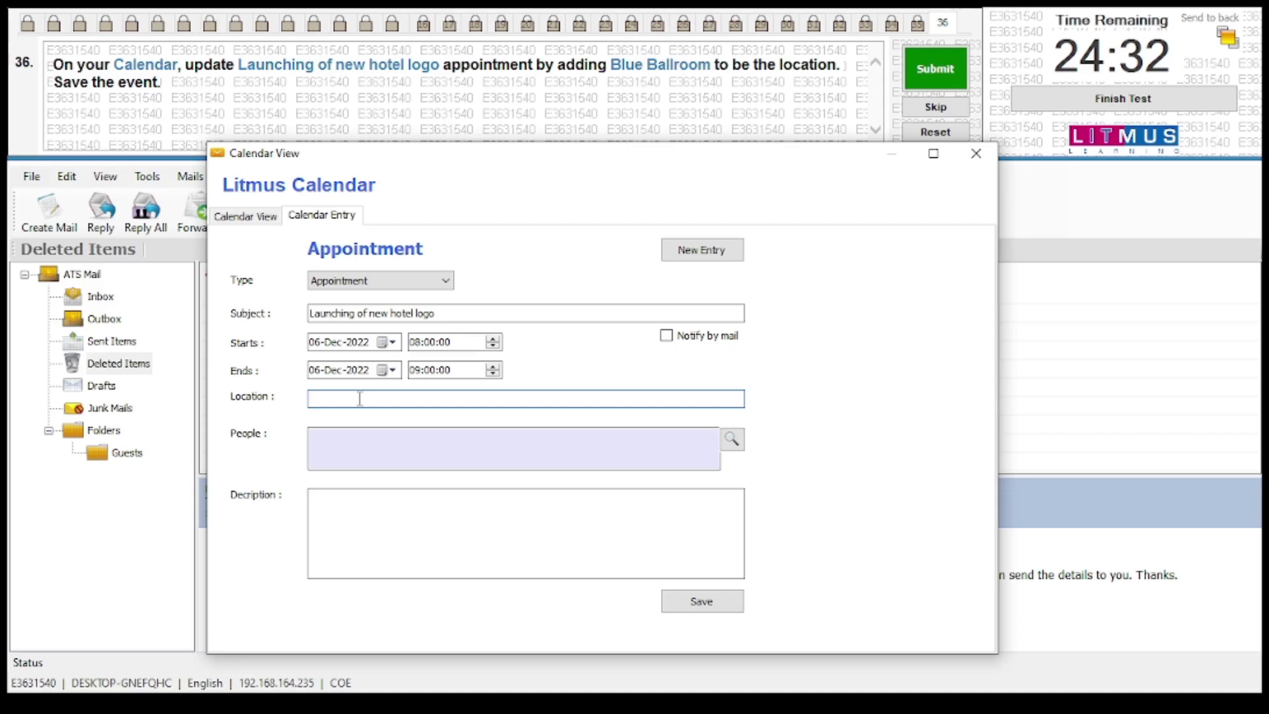
{"action": "type", "text": "Blue "}
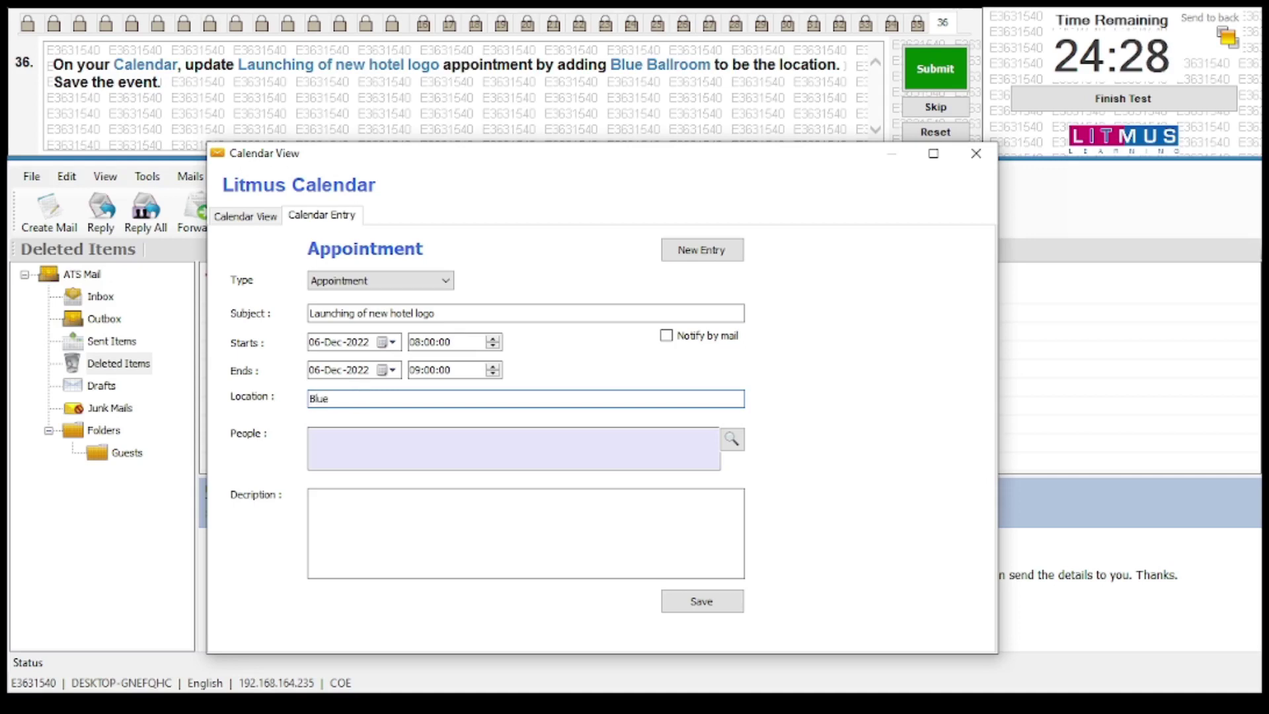
{"action": "type", "text": "Ballroom"}
{"action": "left_click", "coordinate": [684, 602]}
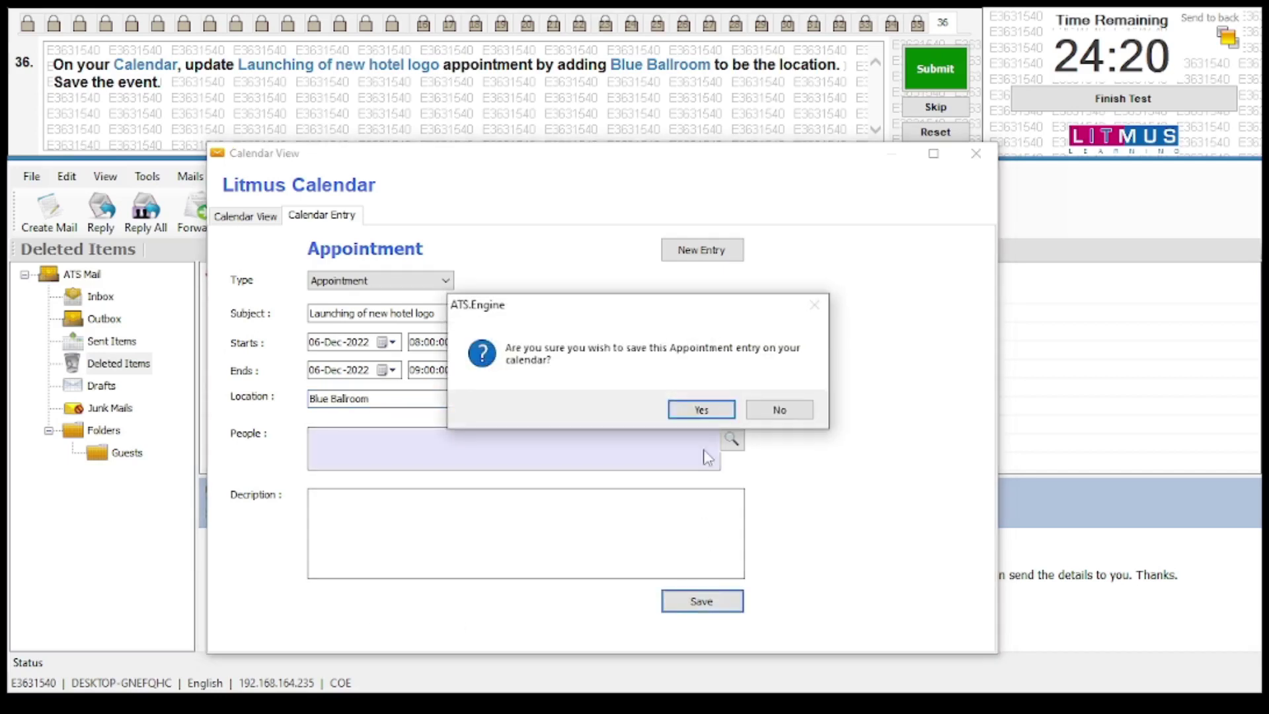
{"action": "left_click", "coordinate": [693, 409]}
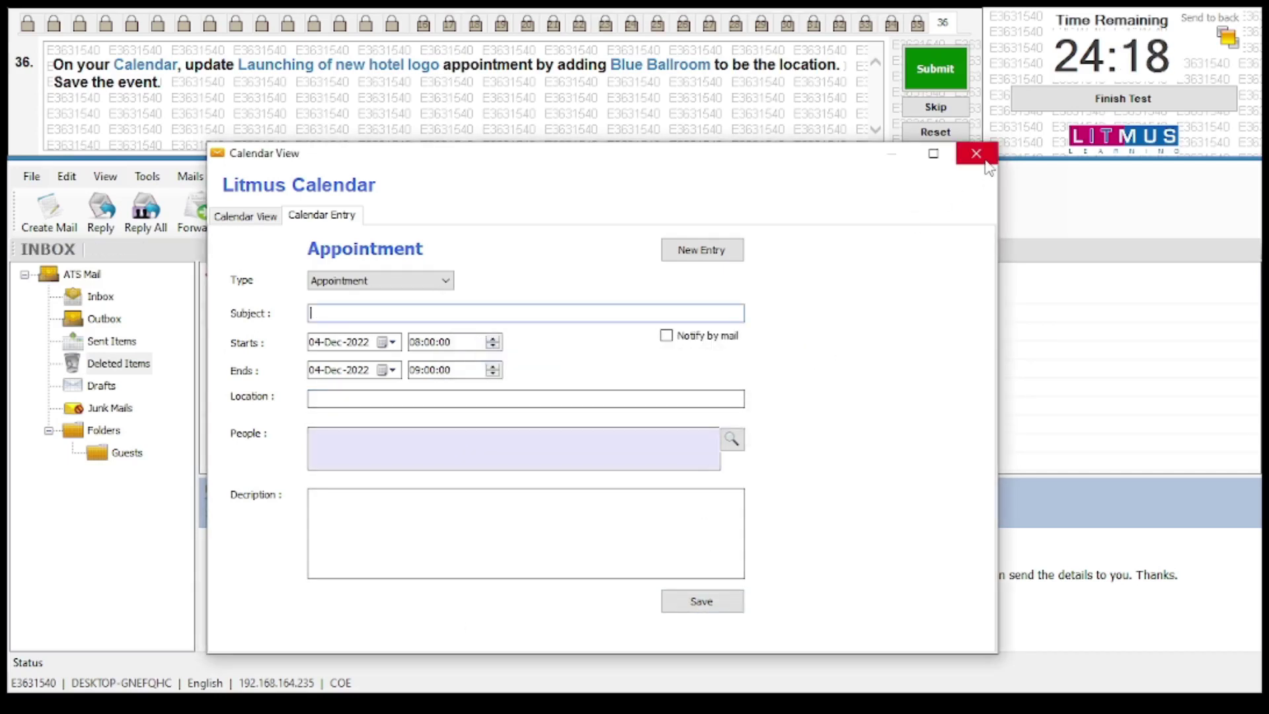
Close the calendar and submit question 36
{"action": "left_click", "coordinate": [977, 156]}
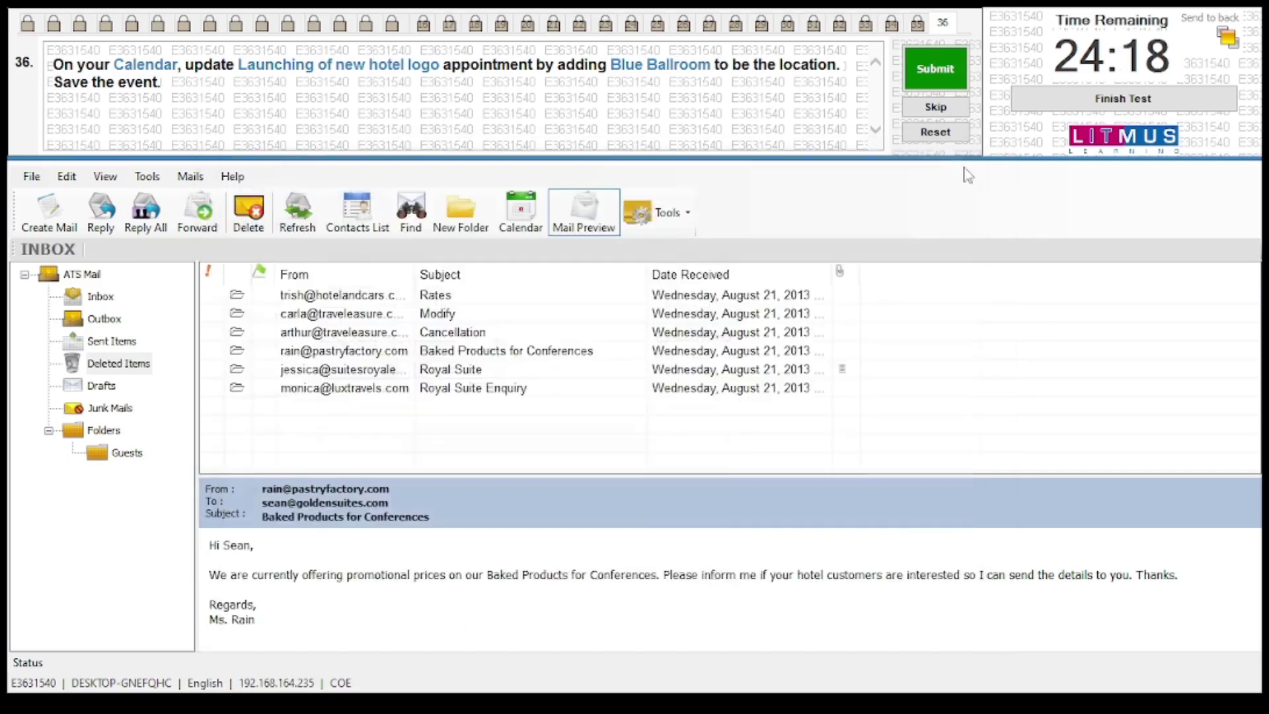
{"action": "left_click", "coordinate": [932, 60]}
{"action": "left_click", "coordinate": [702, 409]}
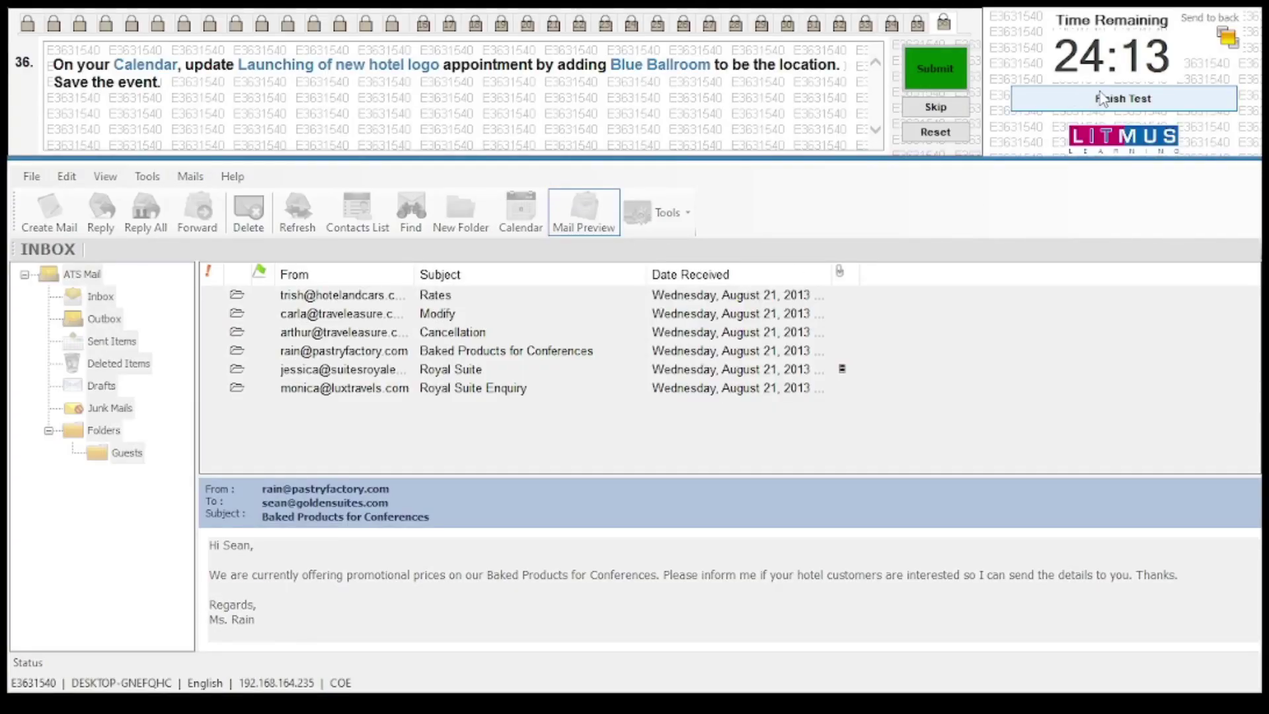